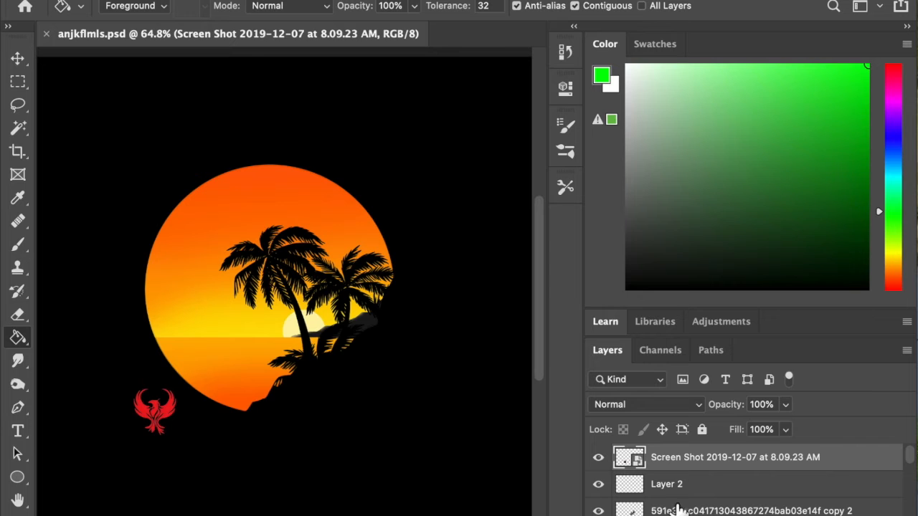
# Examine the finished palm-tree sunset artwork up close and as a whole
pyautogui.scroll(3, 166, 301)
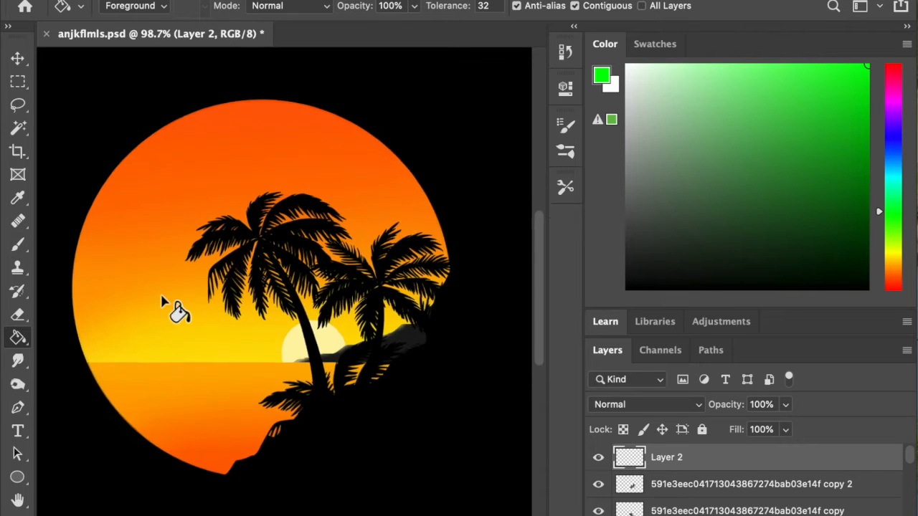
pyautogui.scroll(-5, 164, 300)
pyautogui.scroll(2, 172, 307)
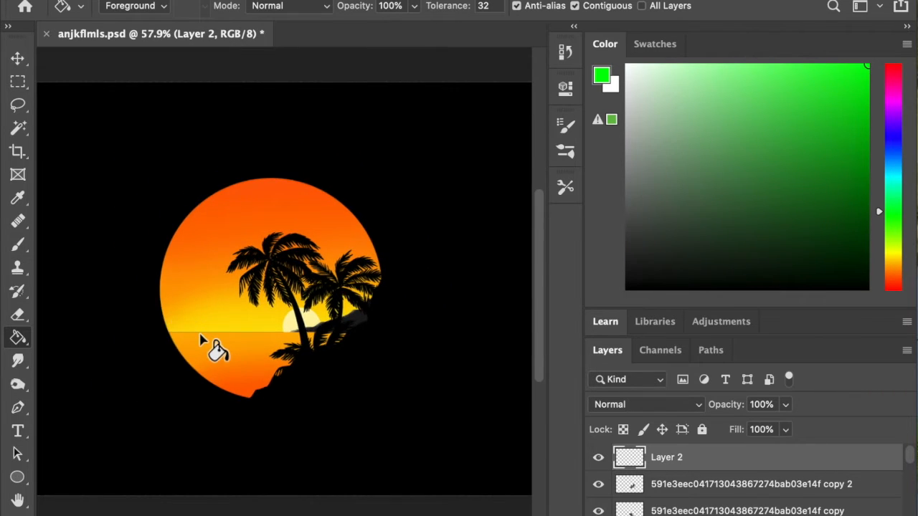
pyautogui.scroll(-3, 211, 349)
pyautogui.scroll(5, 206, 346)
pyautogui.scroll(3, 203, 341)
pyautogui.scroll(-2, 208, 347)
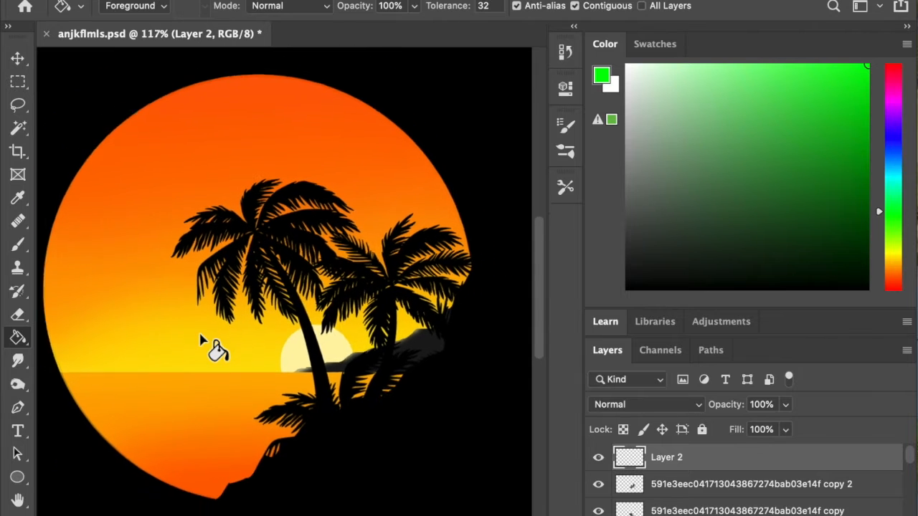
pyautogui.scroll(-10, 688, 463)
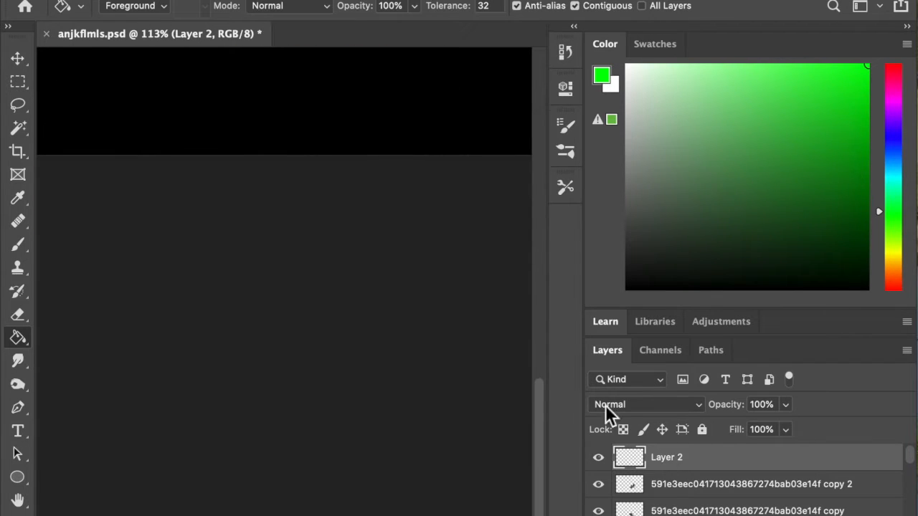
pyautogui.scroll(10, 427, 256)
pyautogui.scroll(-3, 427, 256)
pyautogui.scroll(-5, 425, 251)
pyautogui.hscroll(1, 425, 251)
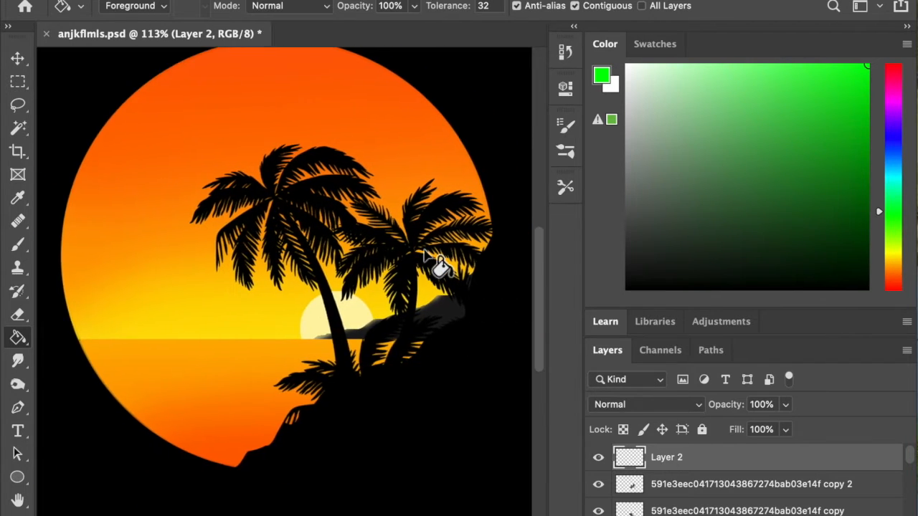
pyautogui.scroll(-2, 424, 251)
# Create a 2600 × 1600 px RGB document at 300 pixels/inch and fill its background with black
pyautogui.click(0, 0)
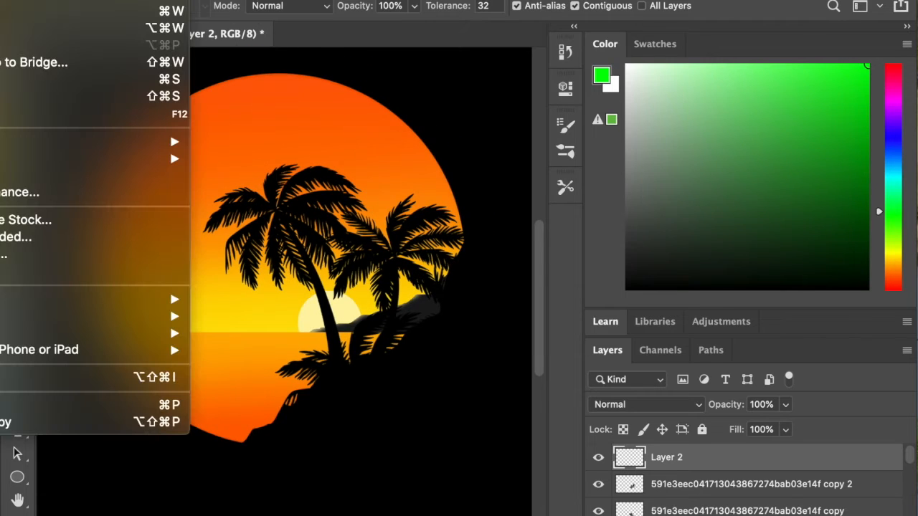
pyautogui.click(0, 0)
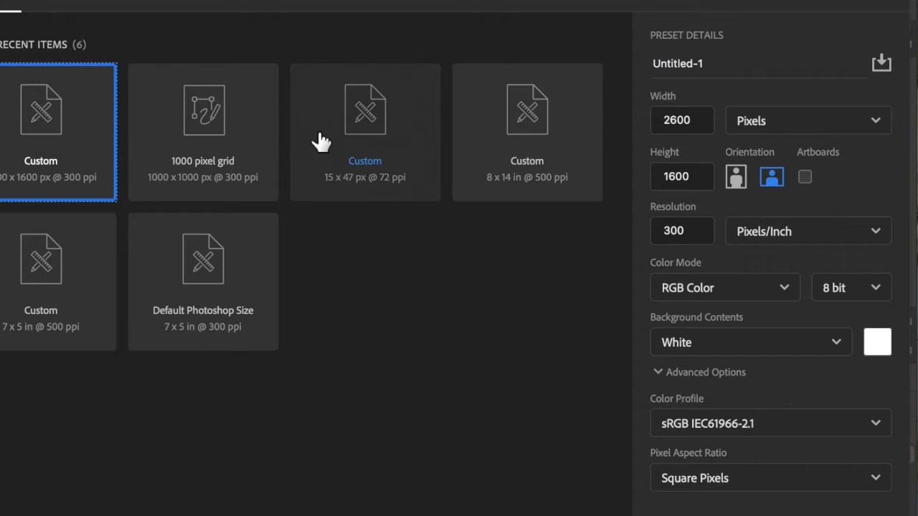
pyautogui.click(846, 515)
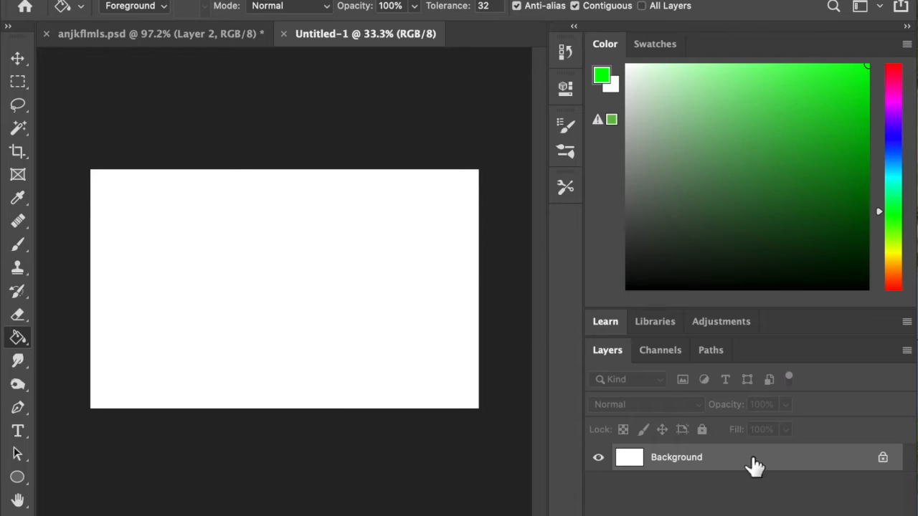
pyautogui.click(775, 176)
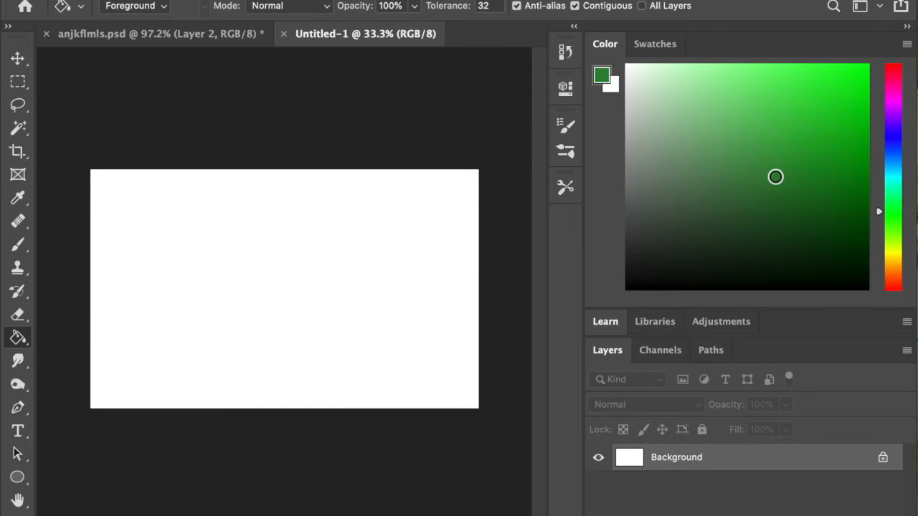
pyautogui.click(328, 350)
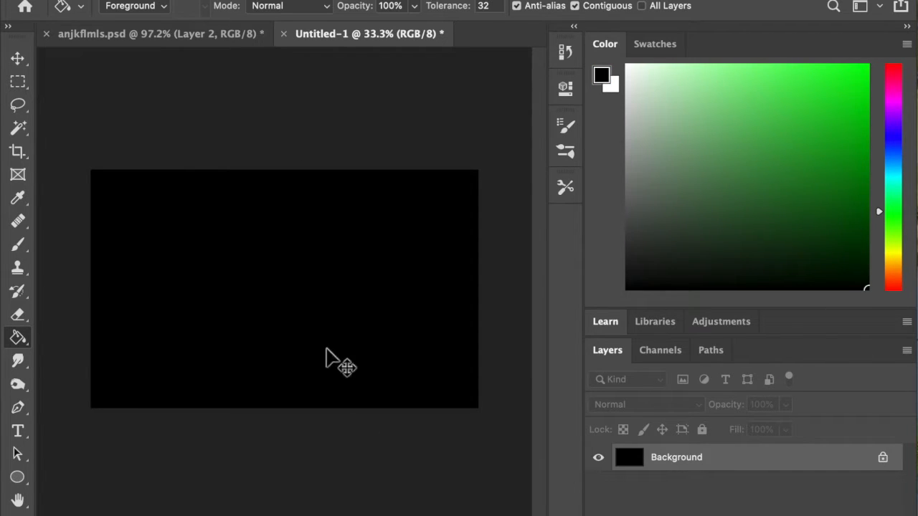
# Add four new empty layers, Layer 1 to Layer 4, above the background
pyautogui.press('super+shift+n')
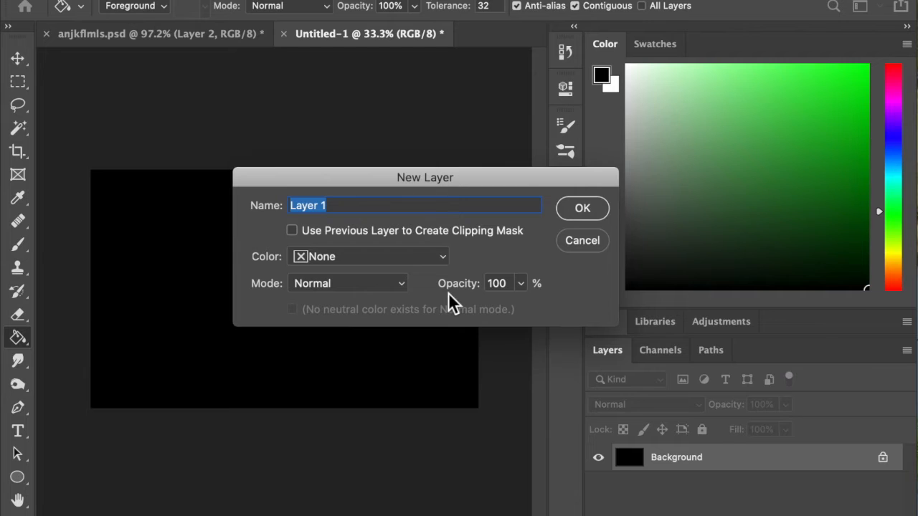
pyautogui.click(592, 206)
pyautogui.press('super+shift+n')
pyautogui.click(567, 201)
pyautogui.press('super+shift+n')
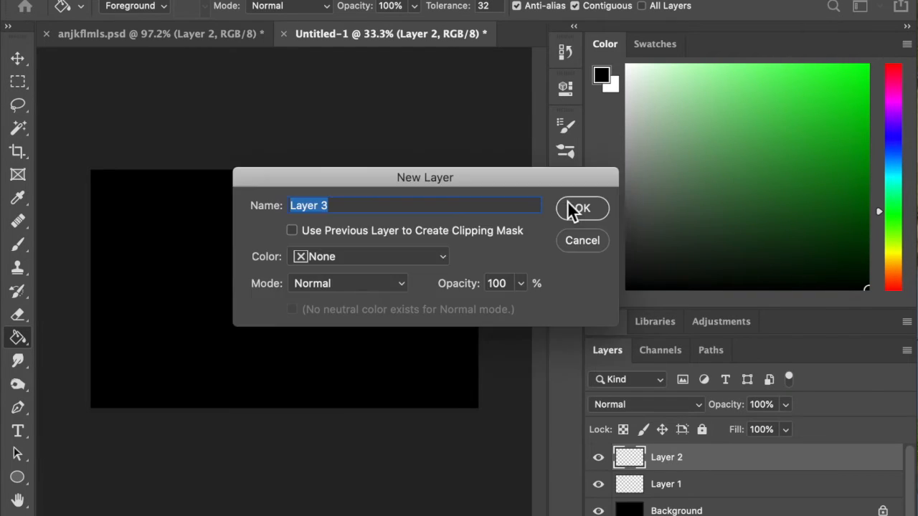
pyautogui.click(568, 201)
pyautogui.press('super+shift+n')
pyautogui.click(567, 201)
# On Layer 1, draw a circle about 831 px in diameter with the Ellipse tool near the canvas centre
pyautogui.scroll(-2, 702, 508)
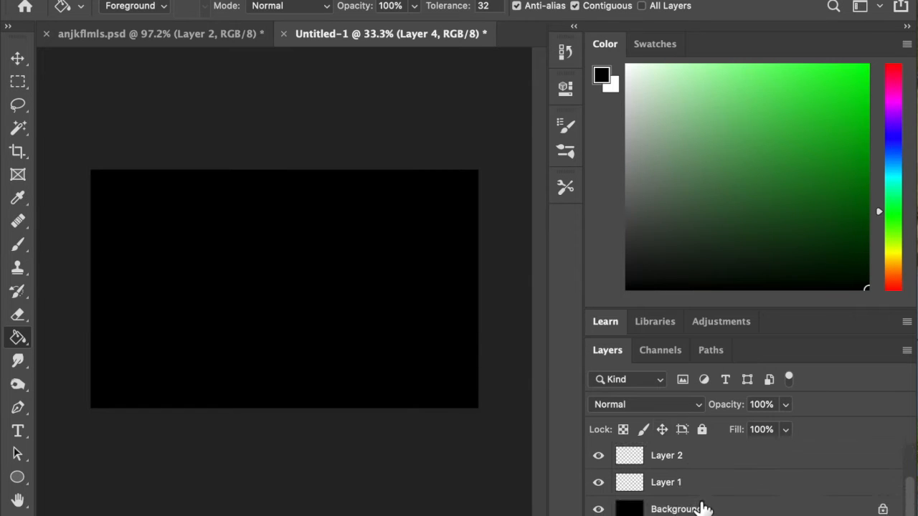
pyautogui.click(687, 488)
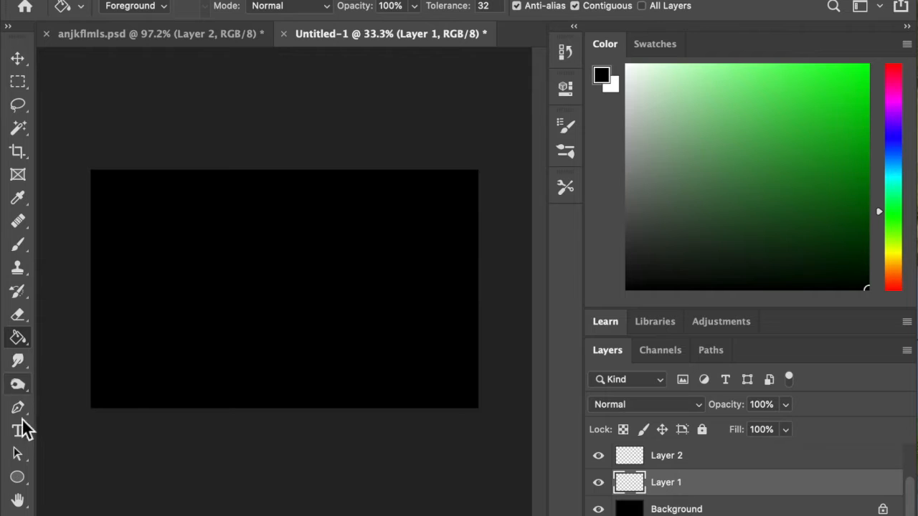
pyautogui.click(17, 479)
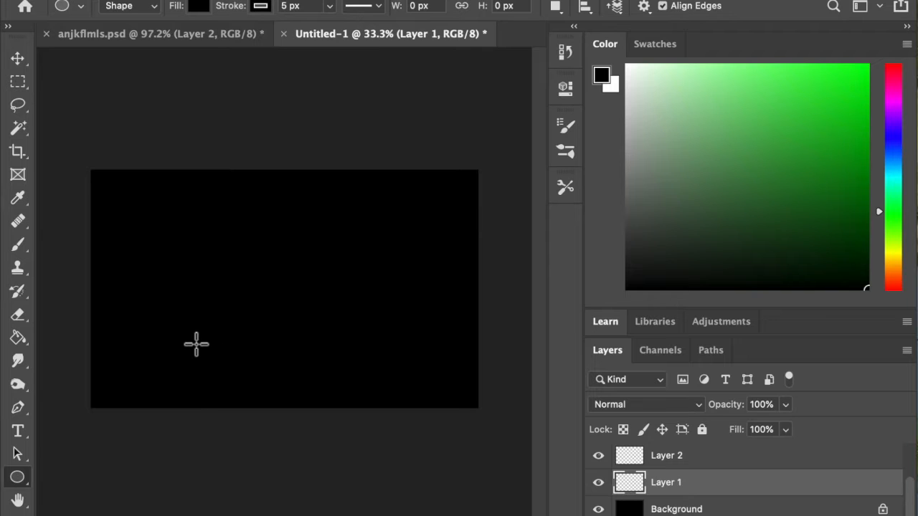
pyautogui.moveTo(208, 347); pyautogui.dragTo(391, 222)
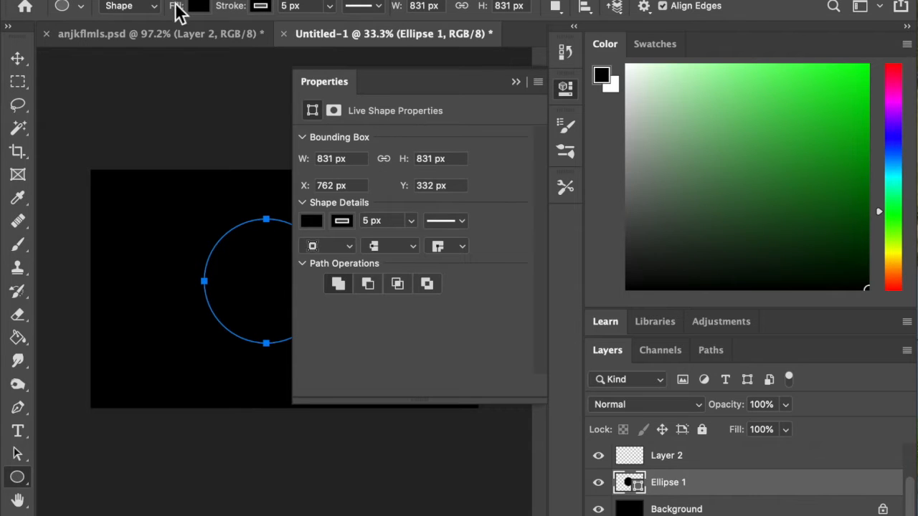
# Give the circle a white fill and no stroke, and close its shape properties
pyautogui.click(198, 6)
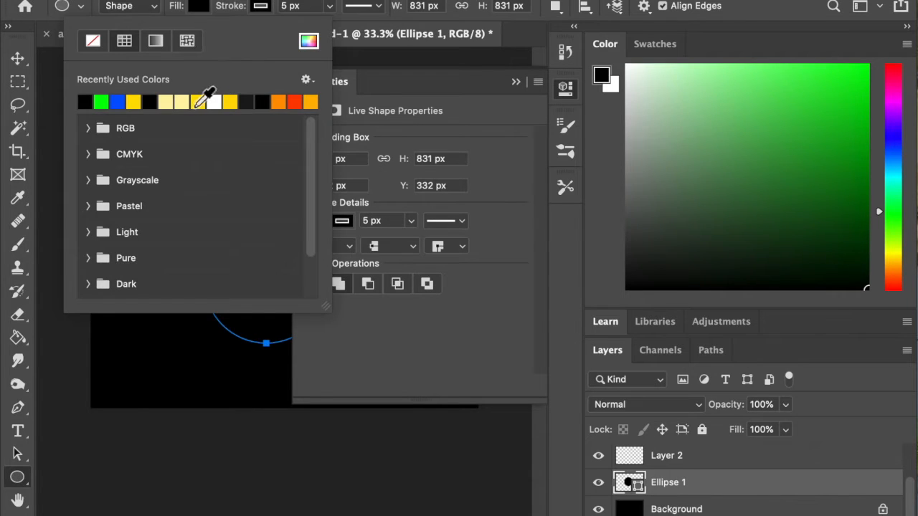
pyautogui.click(216, 106)
pyautogui.click(262, 9)
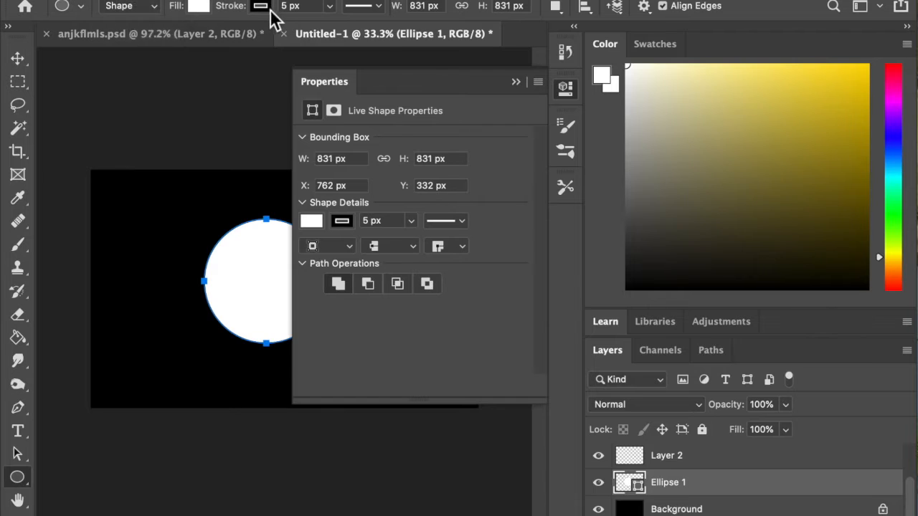
pyautogui.click(263, 9)
pyautogui.click(152, 41)
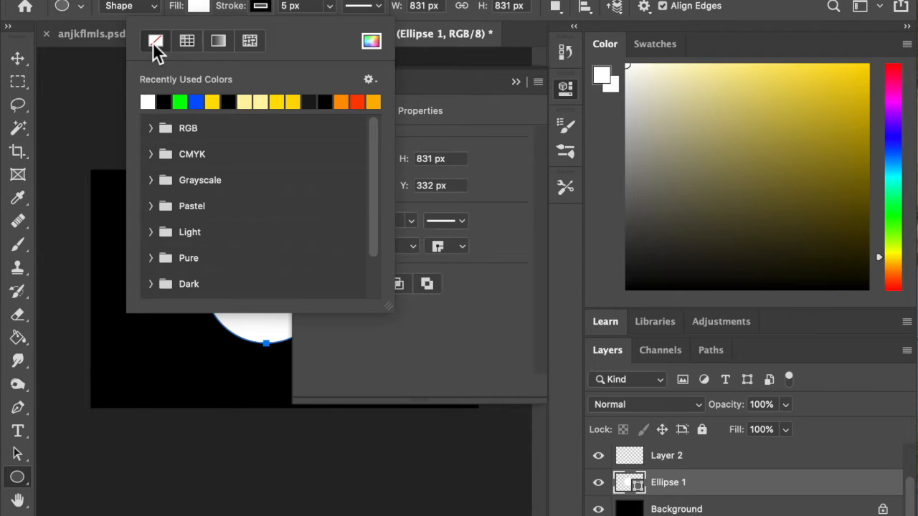
pyautogui.click(265, 6)
pyautogui.click(516, 81)
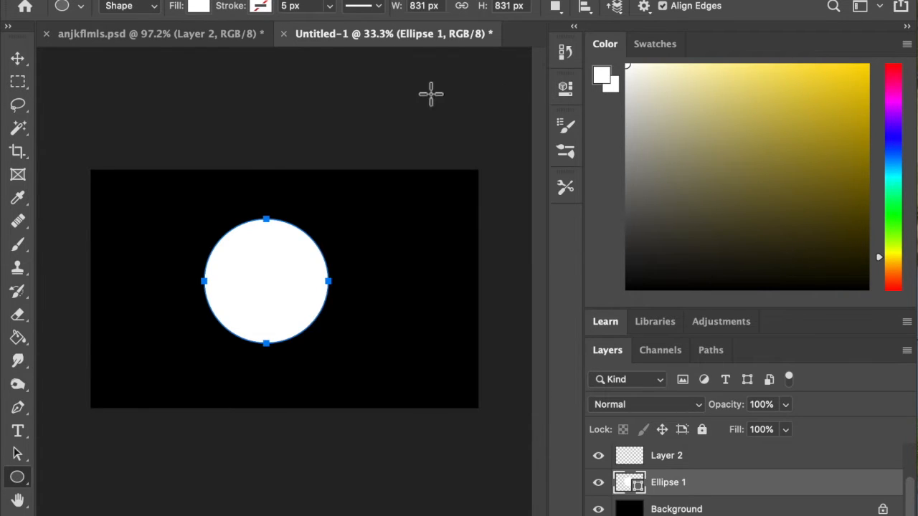
# Move the white circle to the horizontal centre of the canvas
pyautogui.click(18, 60)
pyautogui.moveTo(282, 282); pyautogui.dragTo(305, 280)
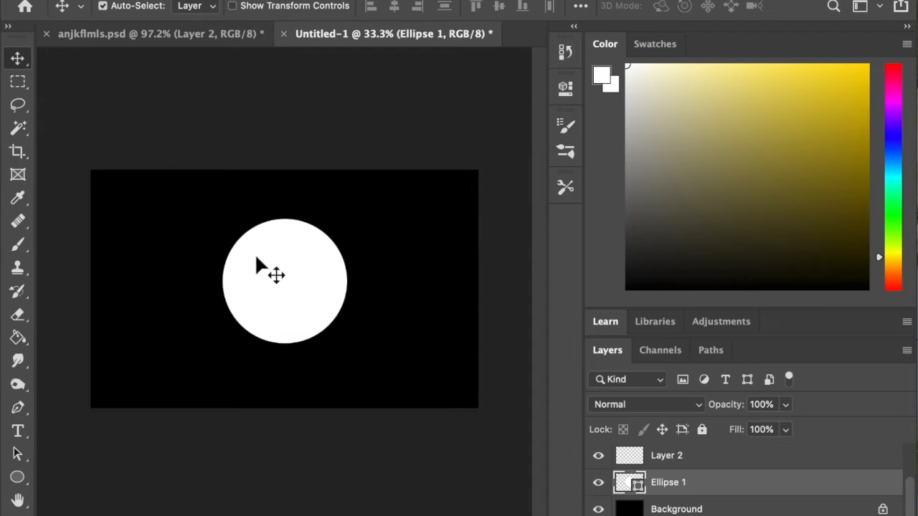
pyautogui.scroll(10, 256, 258)
pyautogui.scroll(2, 692, 482)
pyautogui.scroll(-2, 692, 482)
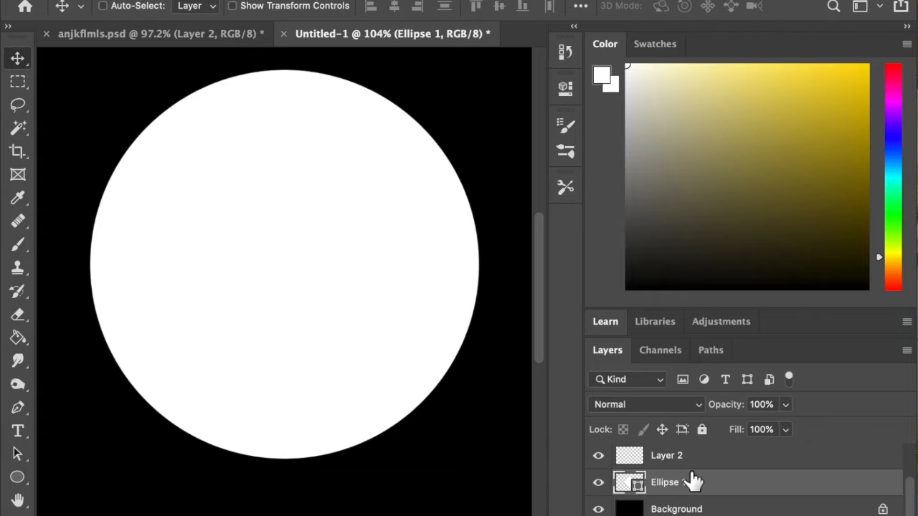
# Add a new layer, Layer 5, clipped to the circle's layer as a clipping mask
pyautogui.scroll(-4, 252, 244)
pyautogui.press('super+shift+n')
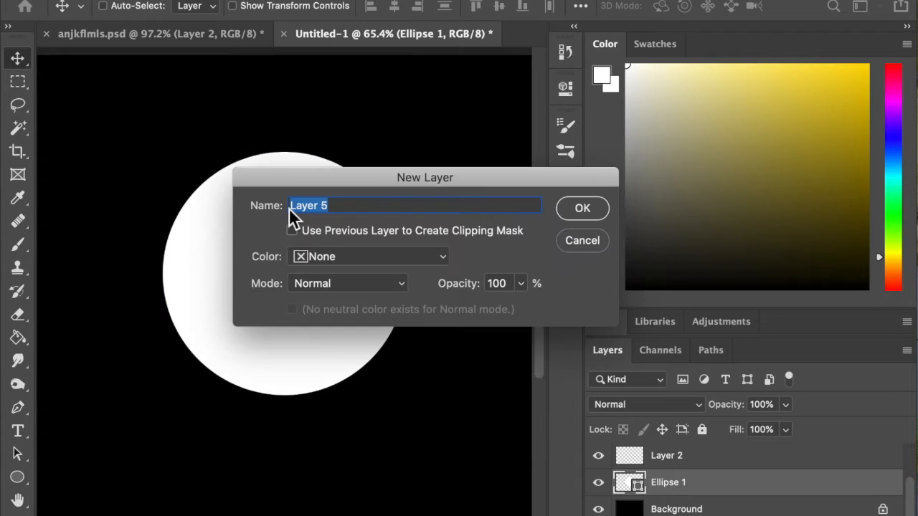
pyautogui.click(489, 235)
pyautogui.click(581, 217)
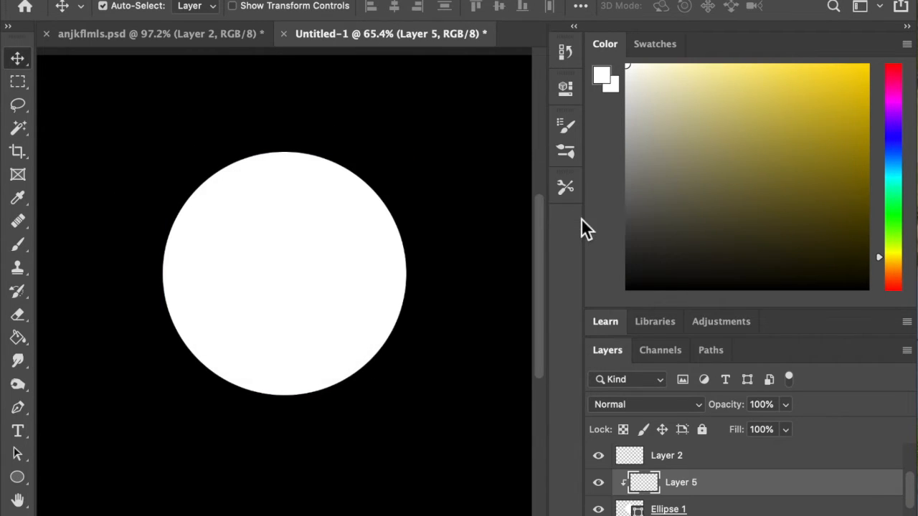
pyautogui.click(27, 114)
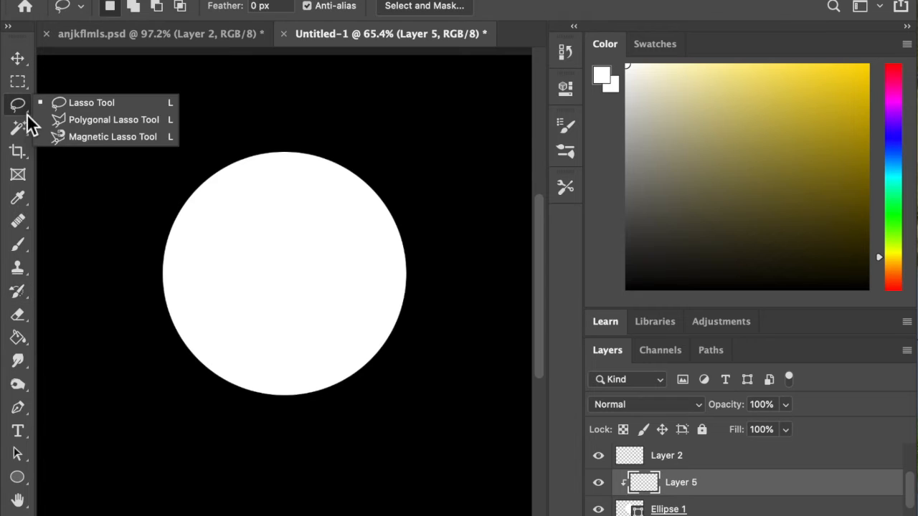
pyautogui.click(24, 83)
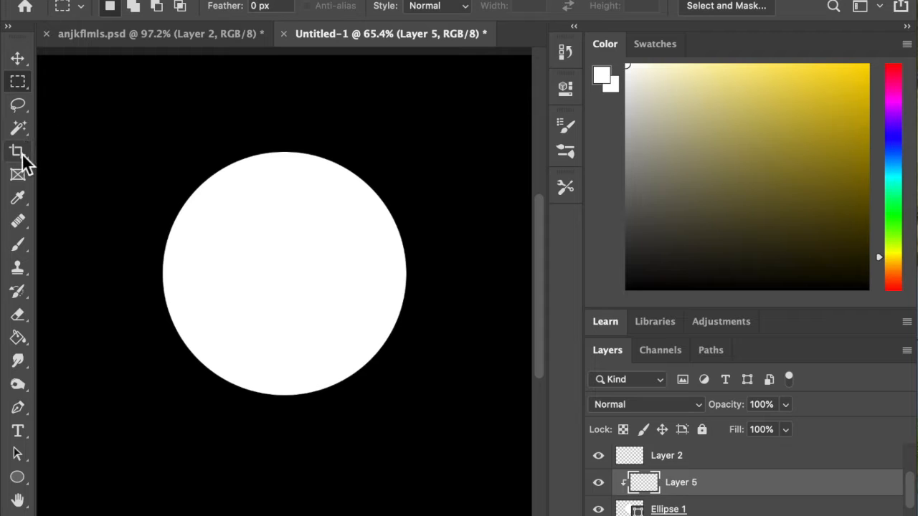
pyautogui.moveTo(17, 108); pyautogui.dragTo(79, 119)
pyautogui.click(104, 315)
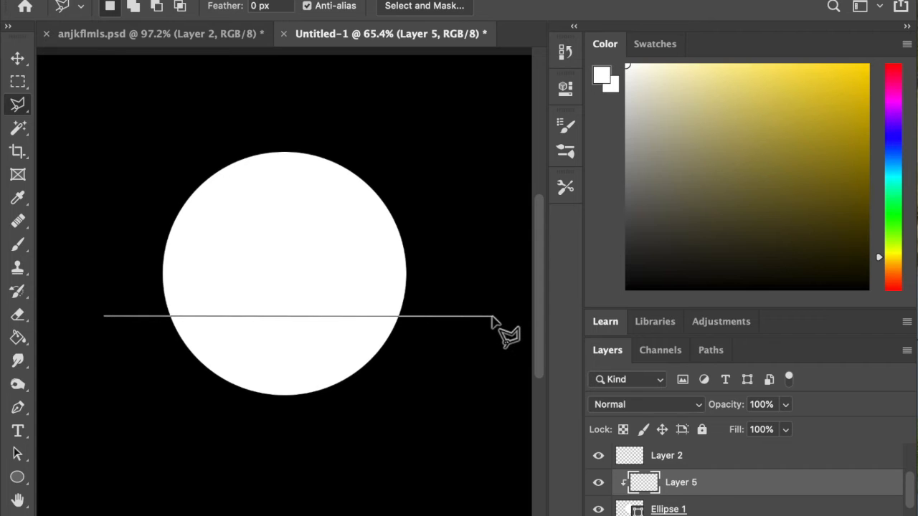
pyautogui.press('Escape')
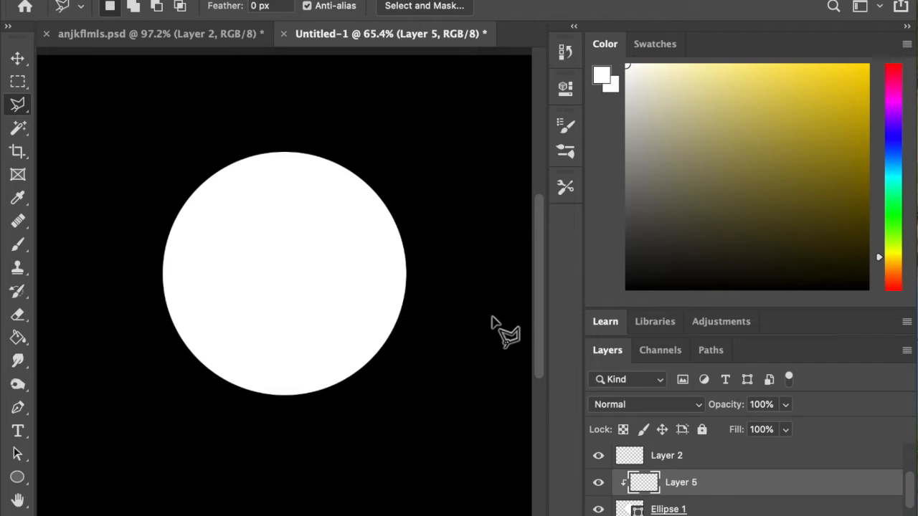
# Make a wide rectangular marquee selection across the lower part of the circle and shift it slightly downwards
pyautogui.click(20, 84)
pyautogui.moveTo(108, 300); pyautogui.dragTo(489, 471)
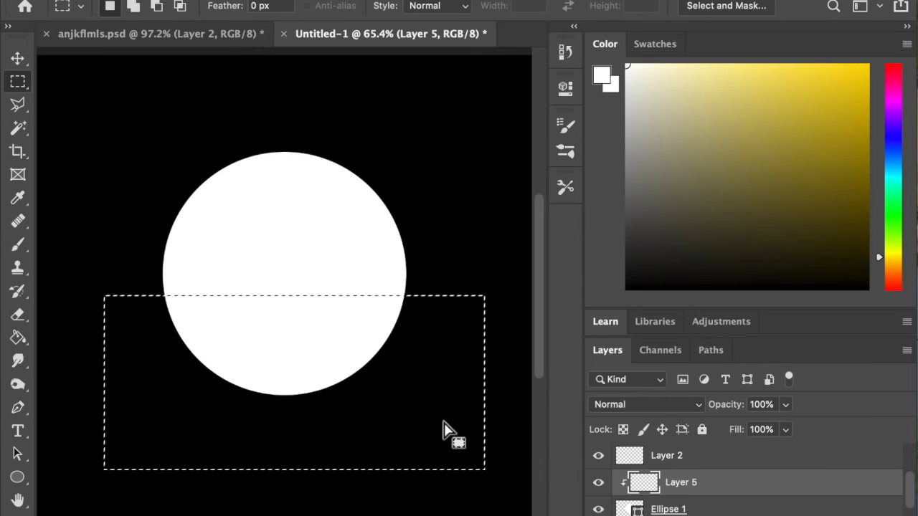
pyautogui.moveTo(361, 349); pyautogui.dragTo(354, 375)
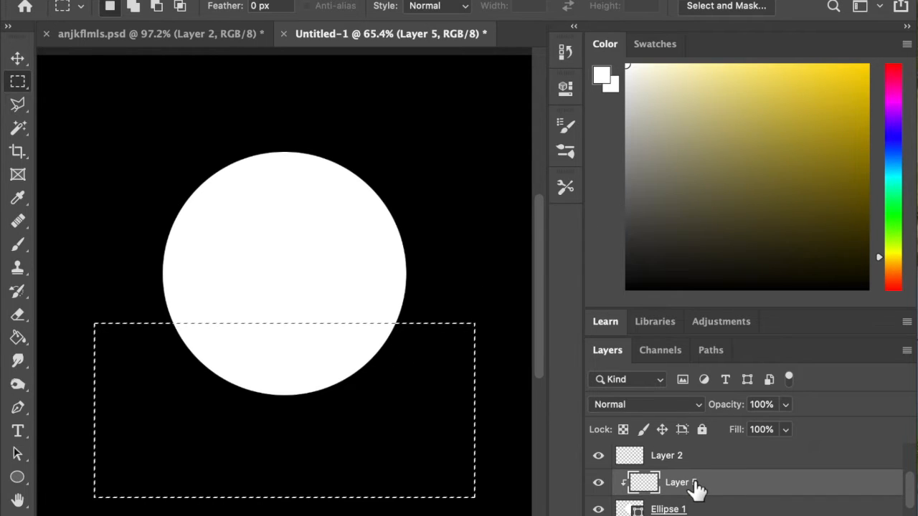
# Rasterize the Ellipse 1 layer and cut the selected lower part of the circle onto its own layer
pyautogui.click(710, 508)
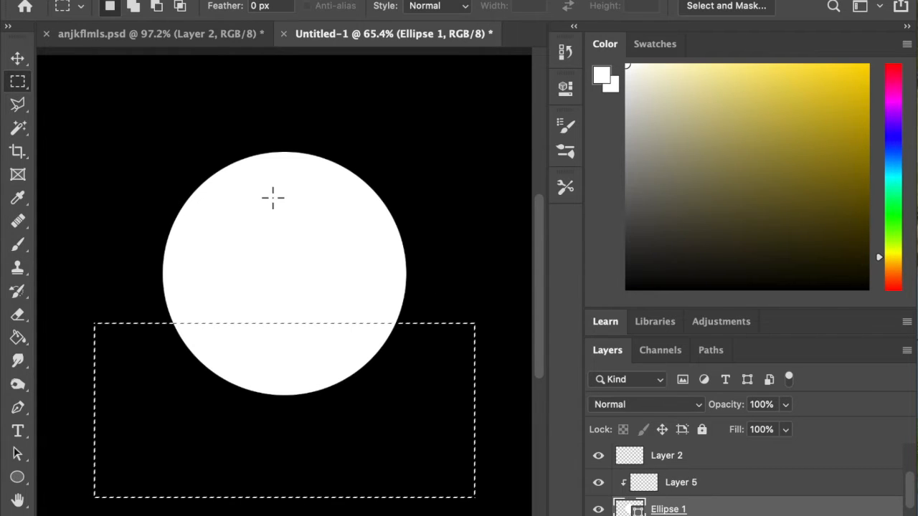
pyautogui.rightClick(696, 507)
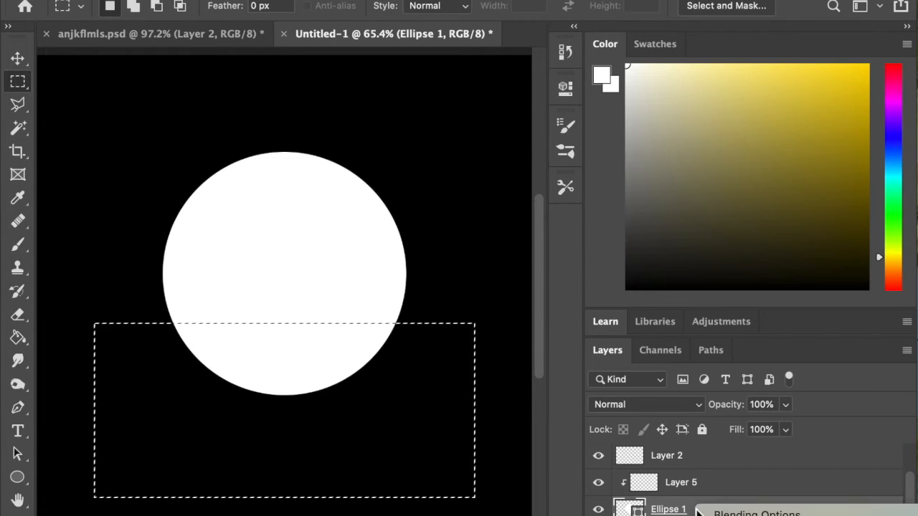
pyautogui.click(750, 406)
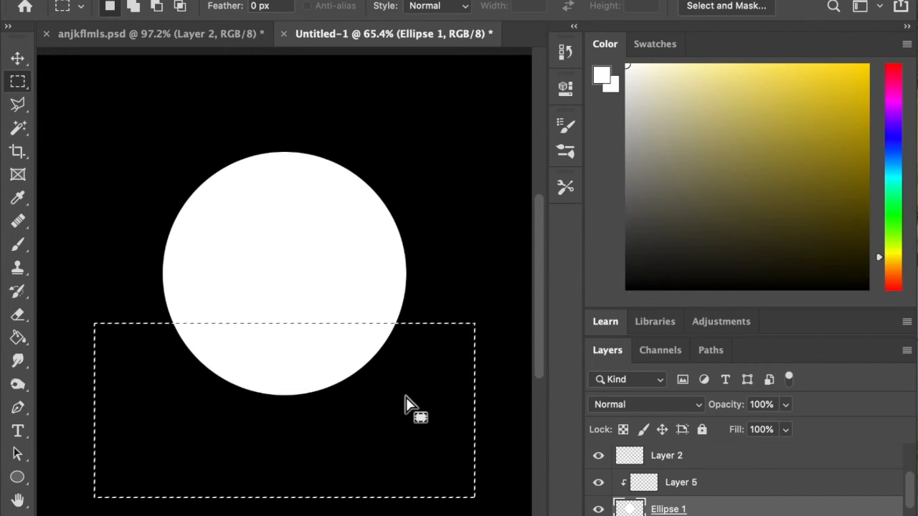
pyautogui.rightClick(308, 319)
pyautogui.rightClick(286, 341)
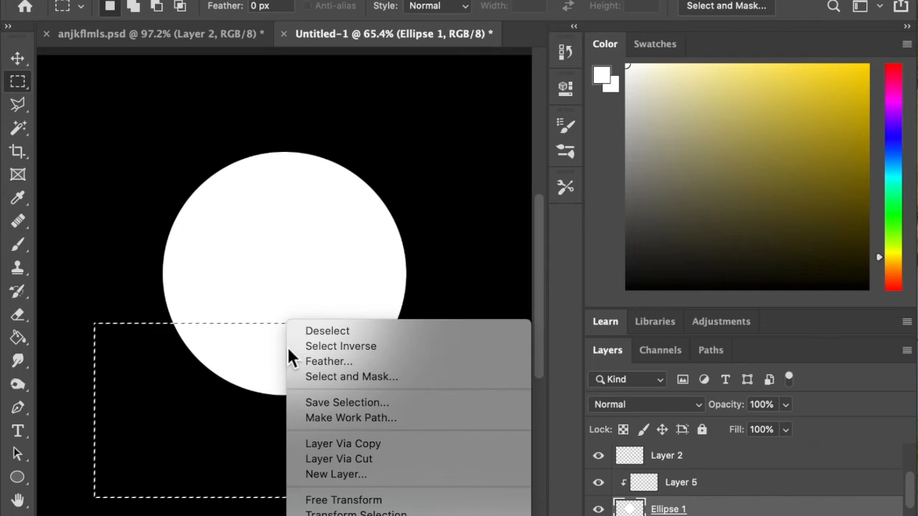
pyautogui.click(329, 458)
# Delete the empty clipped Layer 5 and select the Ellipse 1 layer
pyautogui.click(655, 492)
pyautogui.press('Delete')
pyautogui.click(640, 506)
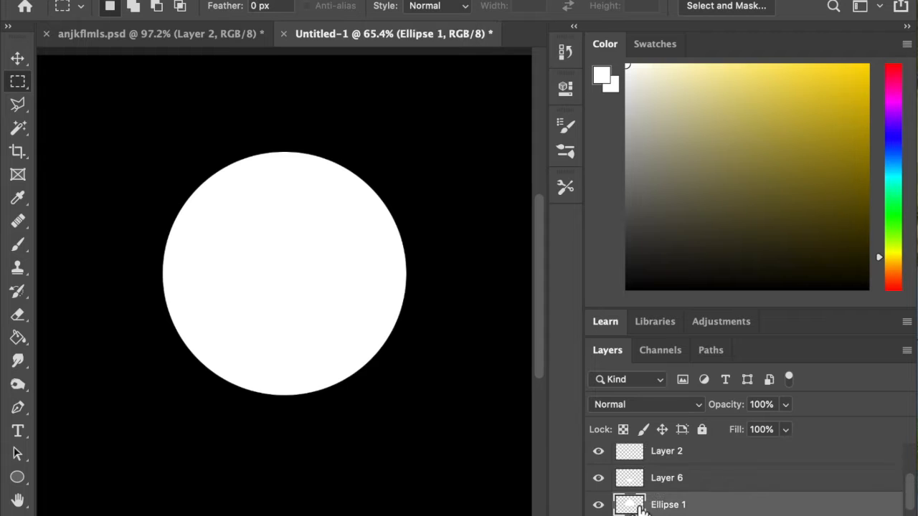
# Examine which part of the circle the Ellipse 1 layer and Layer 6 each hold by temporarily removing or hiding them
pyautogui.press('Delete')
pyautogui.hotkey('ctrl', 'z')
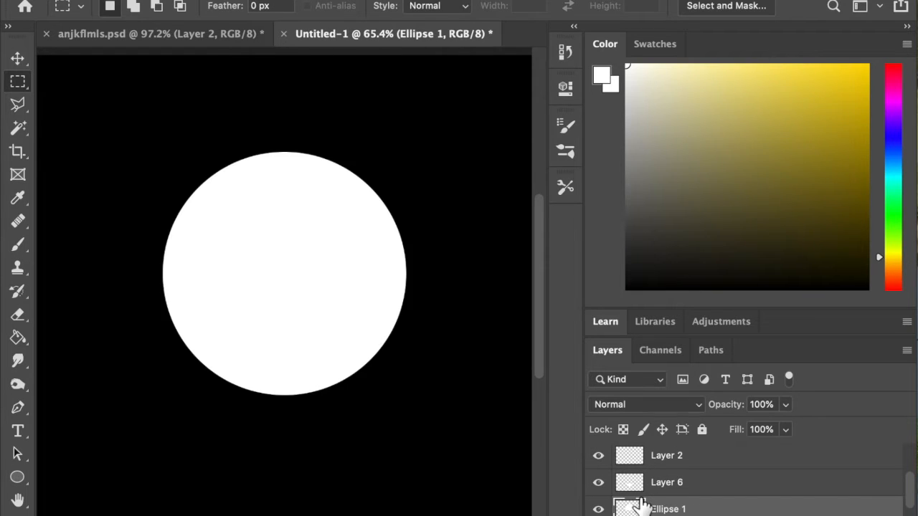
pyautogui.click(643, 491)
pyautogui.press('Delete')
pyautogui.hotkey('ctrl', 'z')
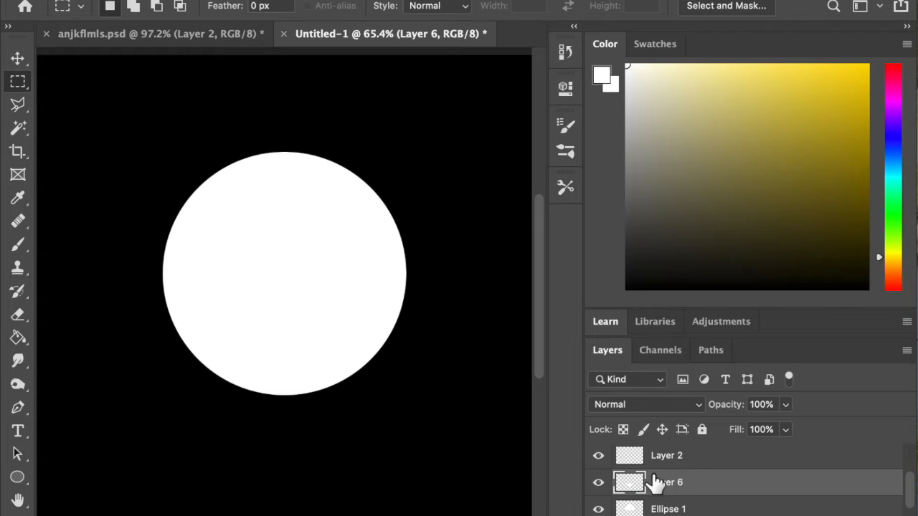
pyautogui.click(645, 509)
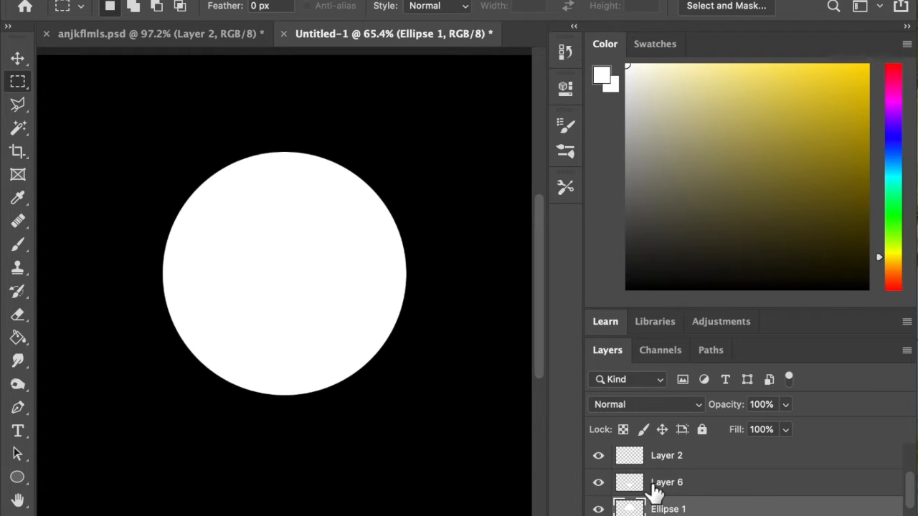
pyautogui.click(598, 483)
pyautogui.click(598, 483)
# Fill the lower part of the circle on Layer 6 with dark grey using the Paint Bucket
pyautogui.click(635, 484)
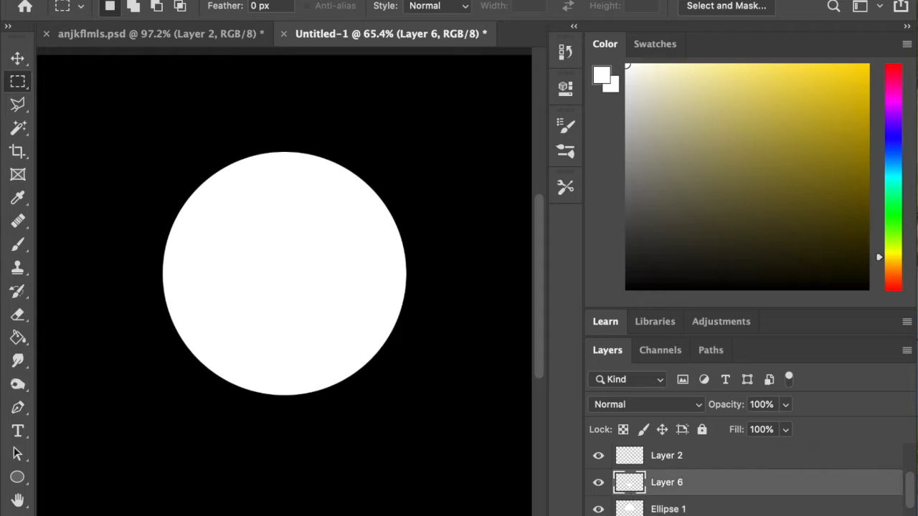
pyautogui.click(18, 337)
pyautogui.click(674, 194)
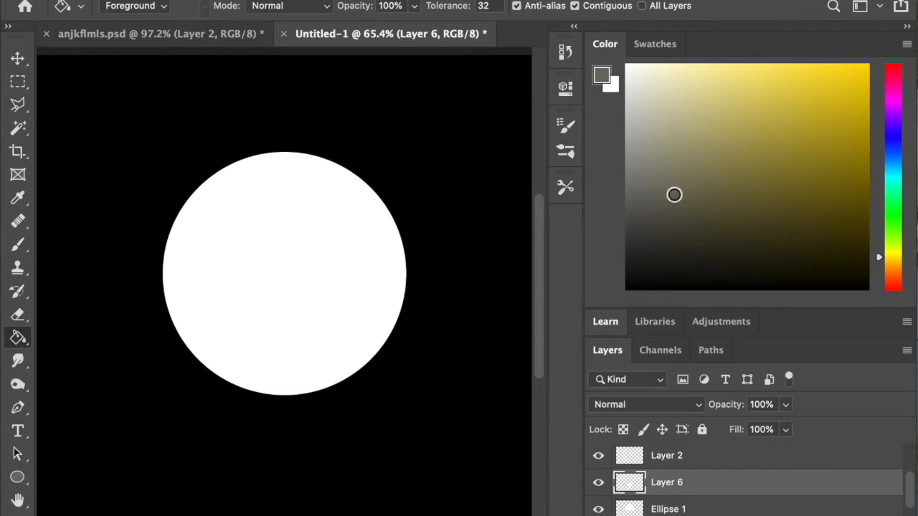
pyautogui.click(282, 361)
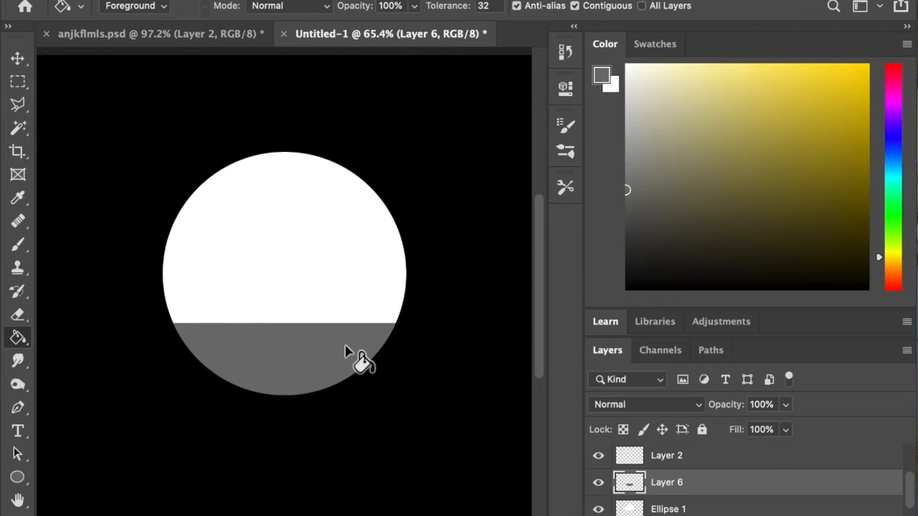
# Refill the lower part of the circle on Layer 6 with a lighter grey
pyautogui.scroll(2, 346, 350)
pyautogui.scroll(2, 346, 350)
pyautogui.click(718, 150)
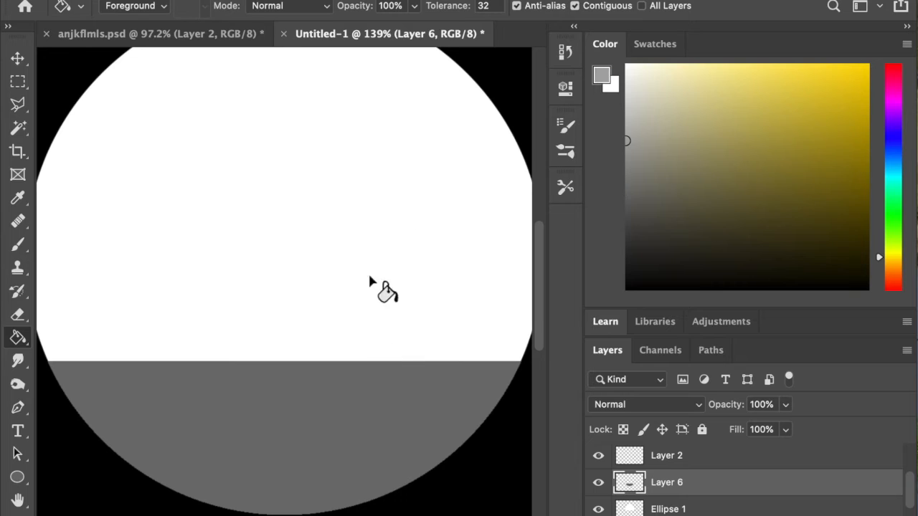
pyautogui.click(333, 408)
# On Layer 2, lasso a rough hill rising from the horizon line to beyond the circle's right edge, extending below the horizon
pyautogui.scroll(-1, 333, 408)
pyautogui.scroll(2, 334, 408)
pyautogui.scroll(1, 333, 406)
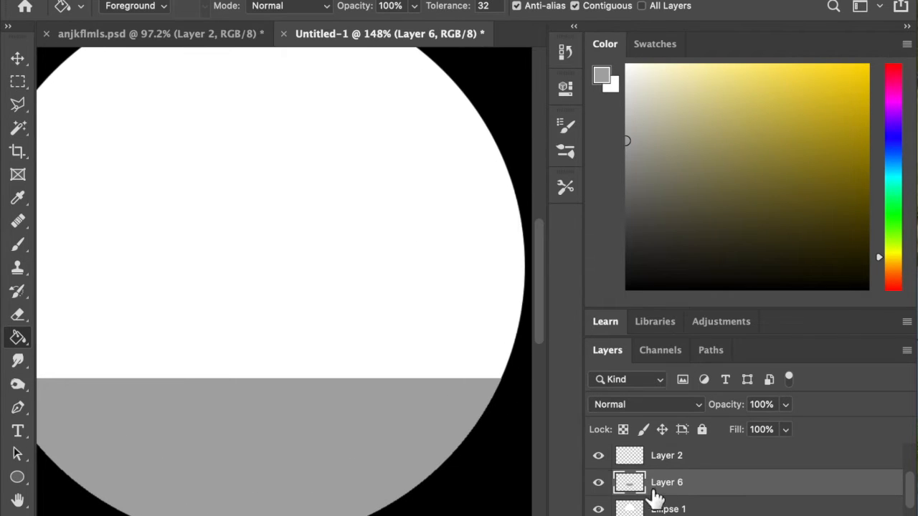
pyautogui.click(686, 466)
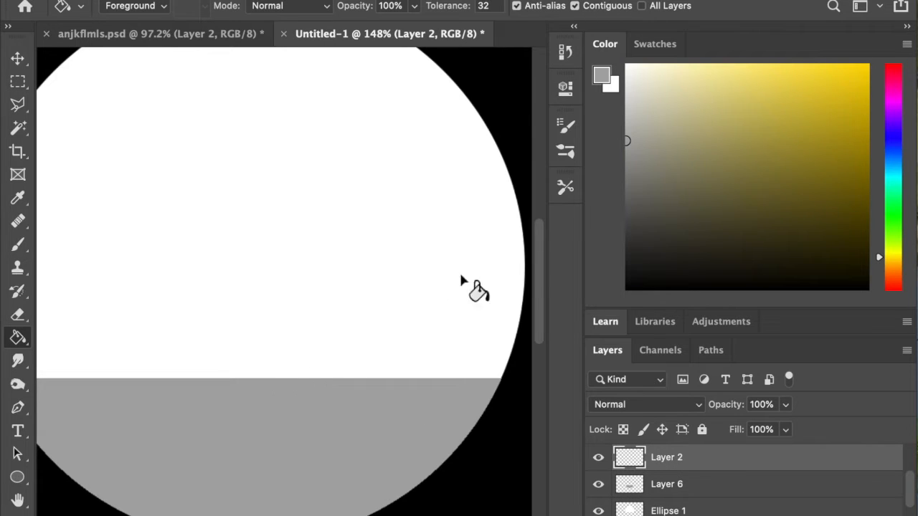
pyautogui.moveTo(16, 104); pyautogui.dragTo(79, 101)
pyautogui.scroll(2, 714, 473)
pyautogui.scroll(-1, 713, 485)
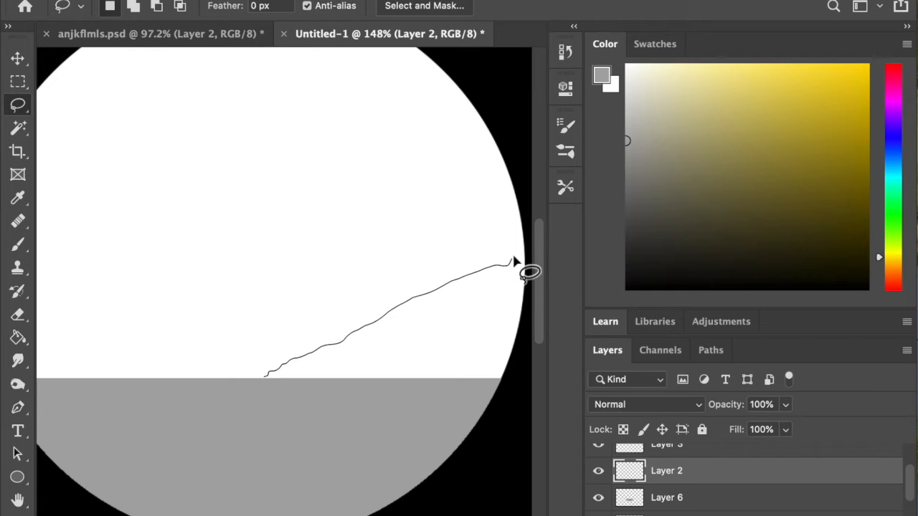
pyautogui.moveTo(535, 237)
pyautogui.mouseDown()
pyautogui.moveTo(526, 388)
pyautogui.moveTo(500, 420)
pyautogui.moveTo(408, 433)
pyautogui.moveTo(262, 402)
pyautogui.mouseUp()
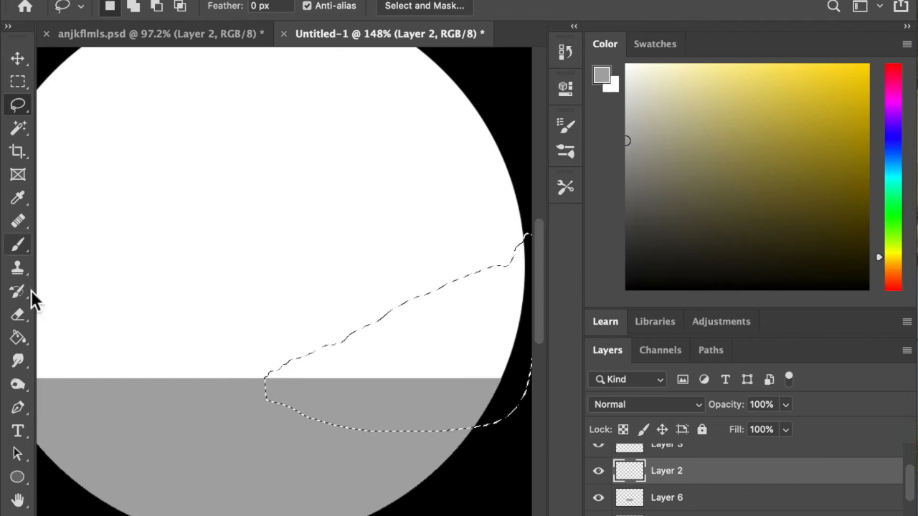
# Fill the hill selection on Layer 2 with black and place Layer 2 below Layer 6
pyautogui.click(18, 337)
pyautogui.moveTo(797, 259); pyautogui.dragTo(768, 338)
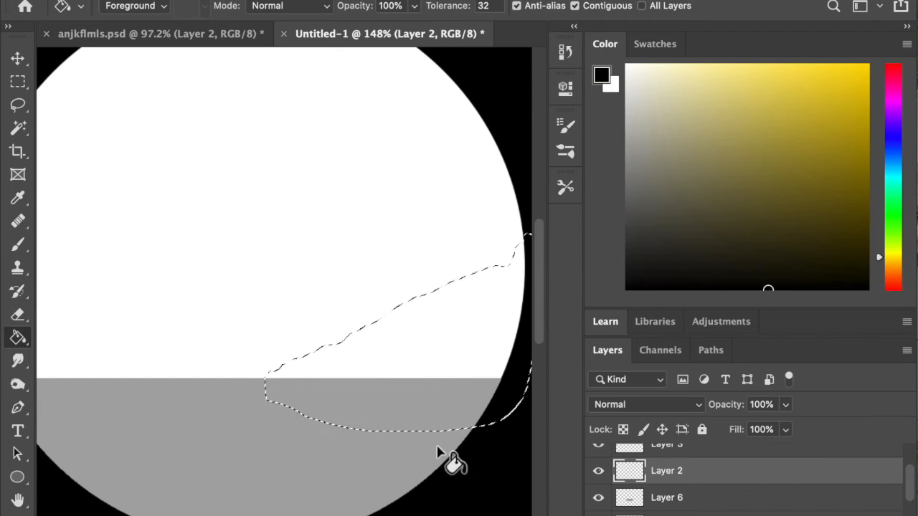
pyautogui.click(439, 380)
pyautogui.moveTo(631, 477); pyautogui.dragTo(629, 504)
pyautogui.click(18, 102)
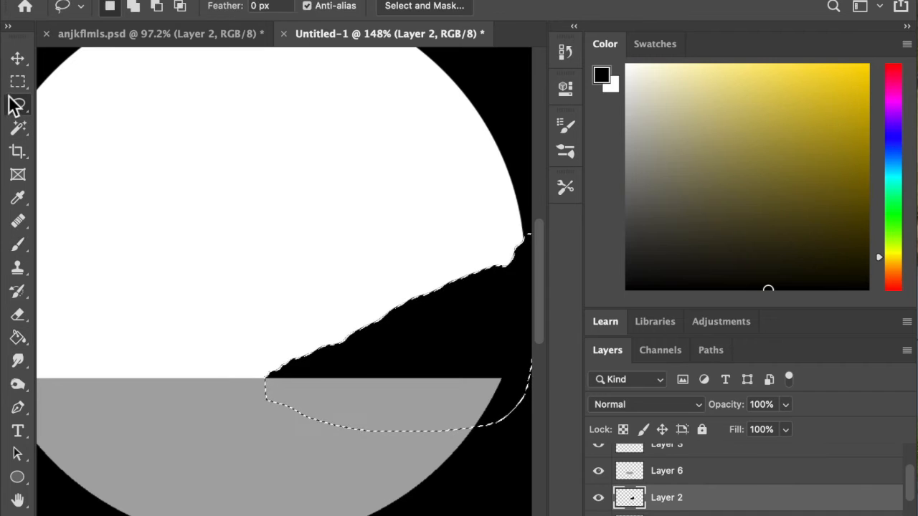
# On Layer 3, lasso a jagged foreground slope from the circle's bottom edge up past its right edge, closing it outside the circle
pyautogui.scroll(-10, 287, 435)
pyautogui.scroll(10, 284, 431)
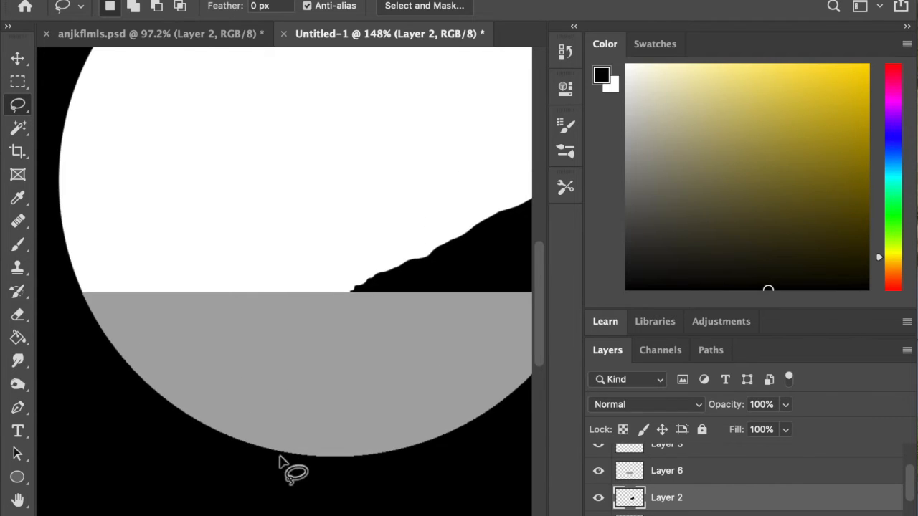
pyautogui.scroll(-5, 281, 462)
pyautogui.scroll(6, 281, 463)
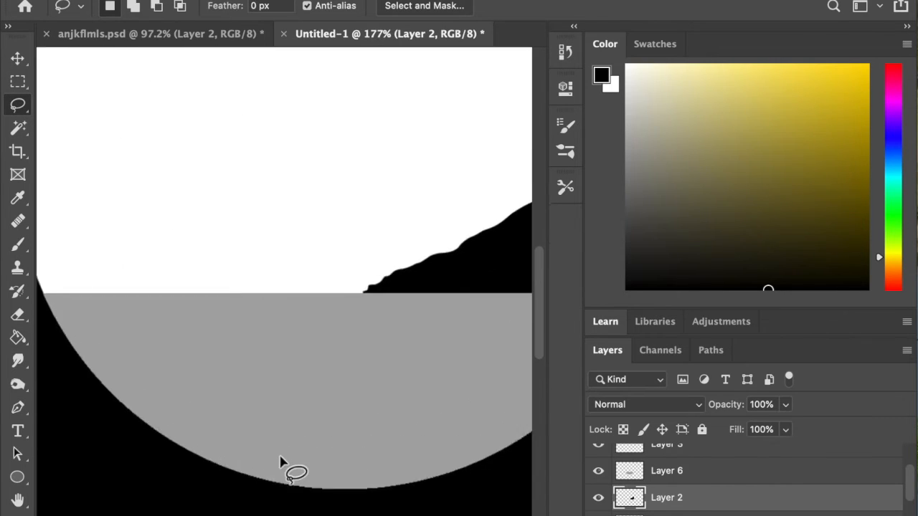
pyautogui.scroll(-2, 624, 508)
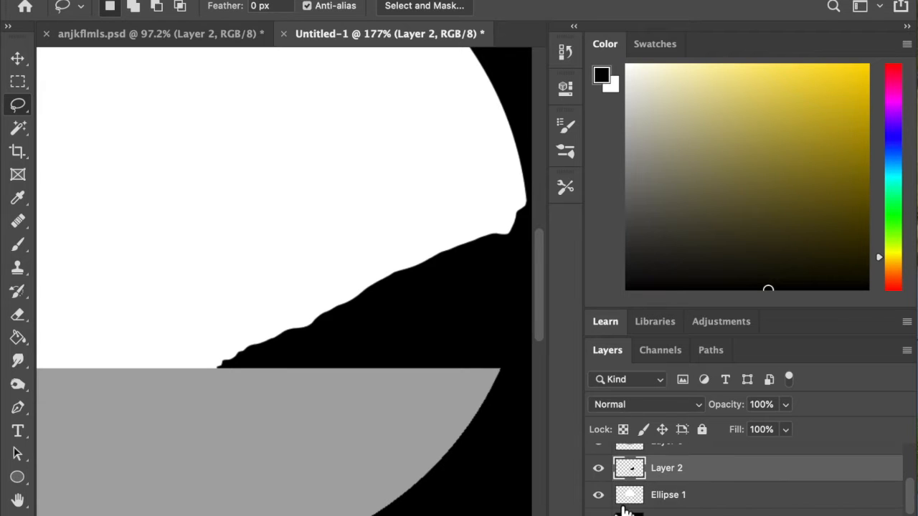
pyautogui.scroll(3, 662, 504)
pyautogui.click(665, 482)
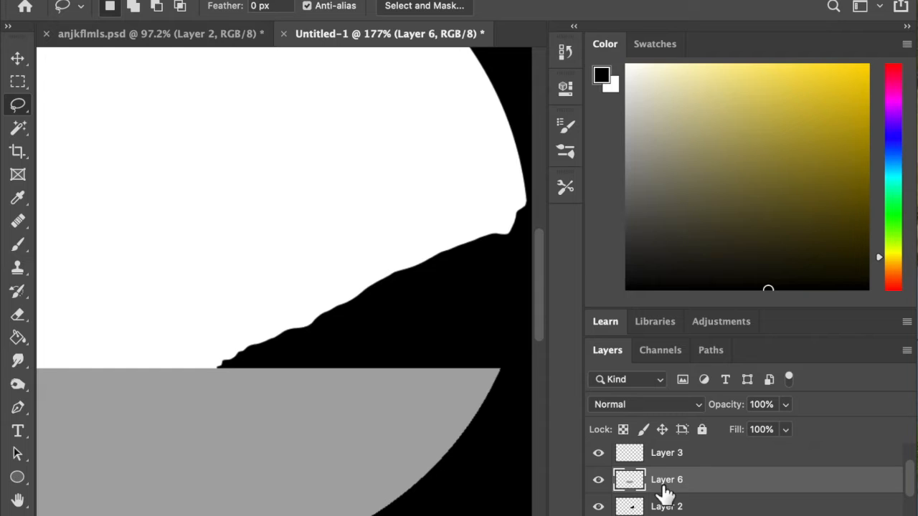
pyautogui.click(657, 459)
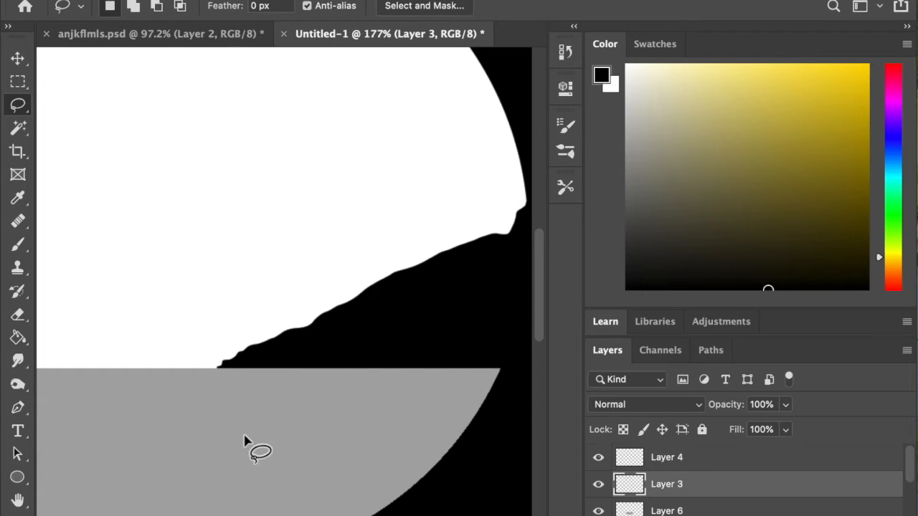
pyautogui.scroll(-3, 269, 453)
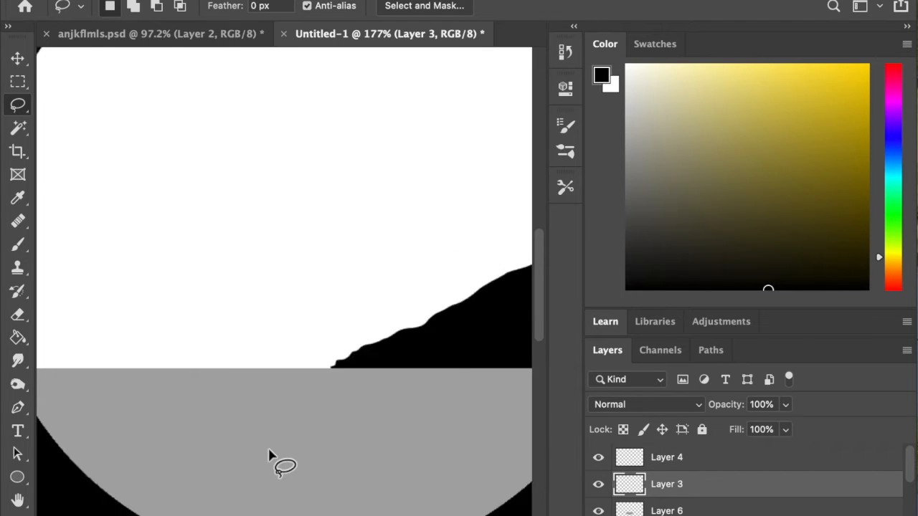
pyautogui.moveTo(199, 469)
pyautogui.mouseDown()
pyautogui.moveTo(324, 356)
pyautogui.moveTo(351, 348)
pyautogui.moveTo(423, 251)
pyautogui.moveTo(542, 142)
pyautogui.moveTo(558, 115)
pyautogui.moveTo(596, 107)
pyautogui.moveTo(601, 161)
pyautogui.moveTo(569, 340)
pyautogui.moveTo(420, 479)
pyautogui.moveTo(304, 505)
pyautogui.moveTo(226, 507)
pyautogui.mouseUp()
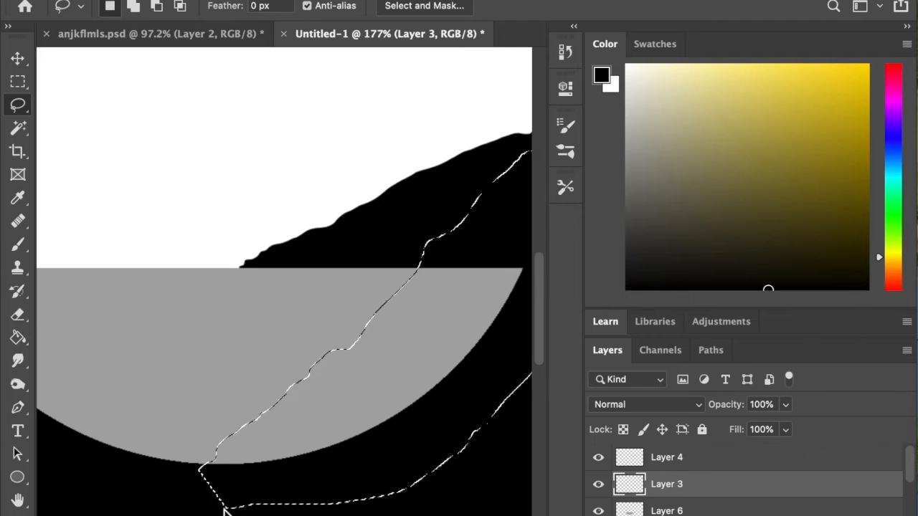
# Fill the foreground slope selection on Layer 3 with black and clear the selection
pyautogui.click(18, 337)
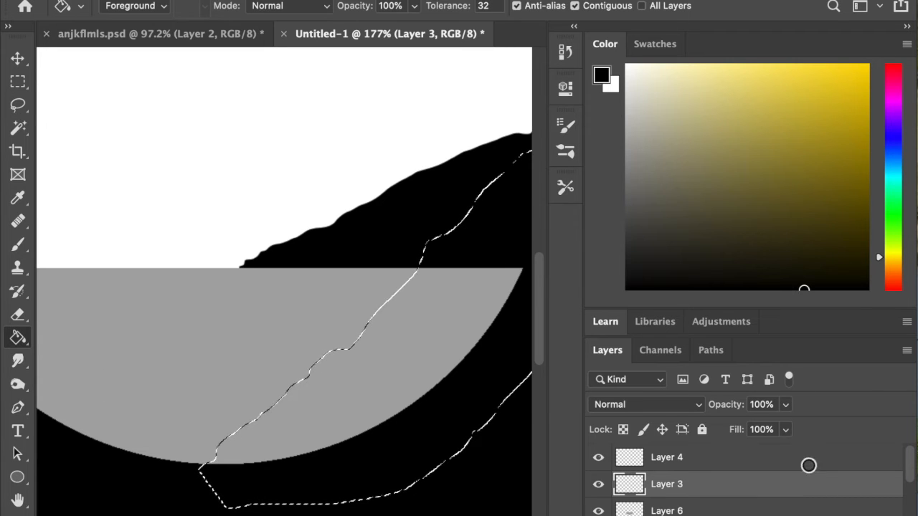
pyautogui.click(427, 443)
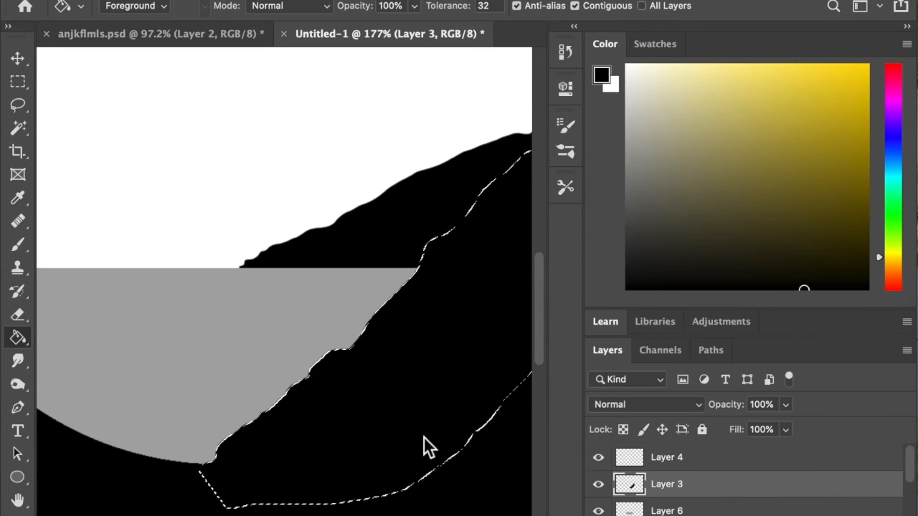
pyautogui.scroll(-5, 424, 445)
pyautogui.scroll(-3, 426, 445)
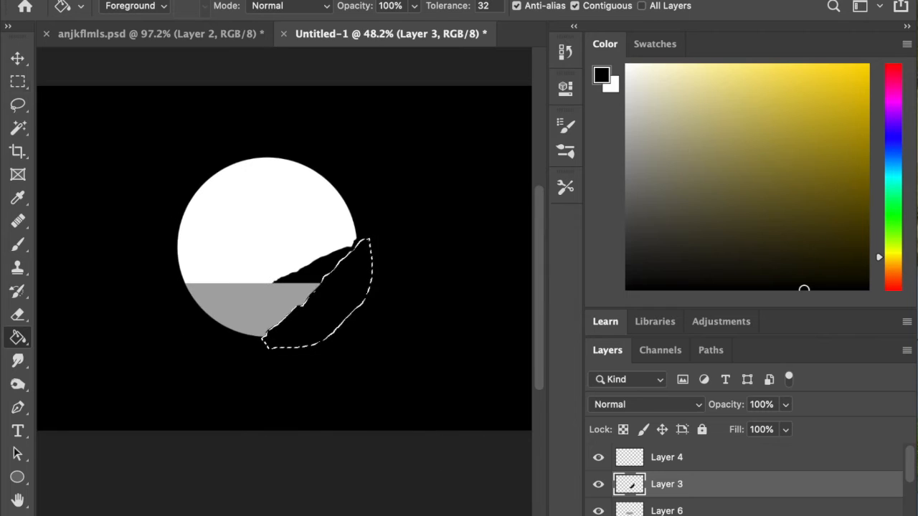
pyautogui.click(18, 108)
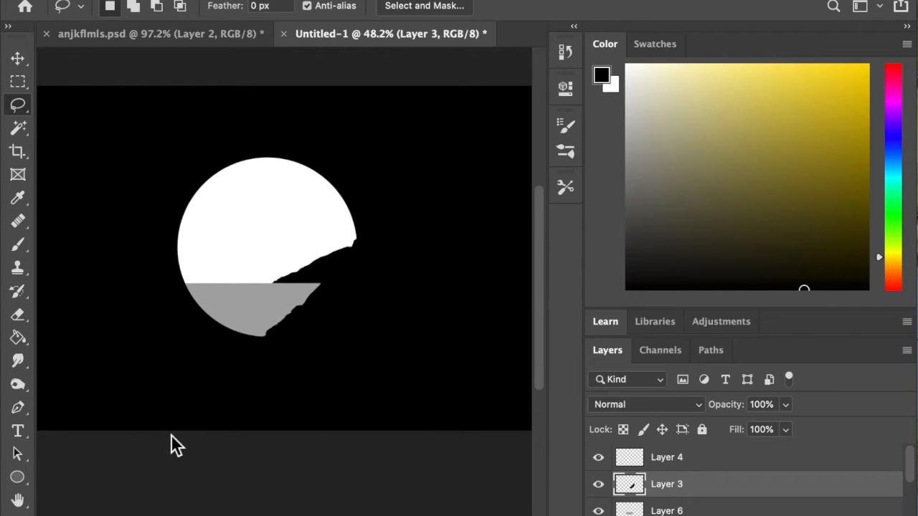
# Recolour the distant hill on Layer 2 with very dark grey to set it apart from the black foreground slope
pyautogui.scroll(8, 321, 223)
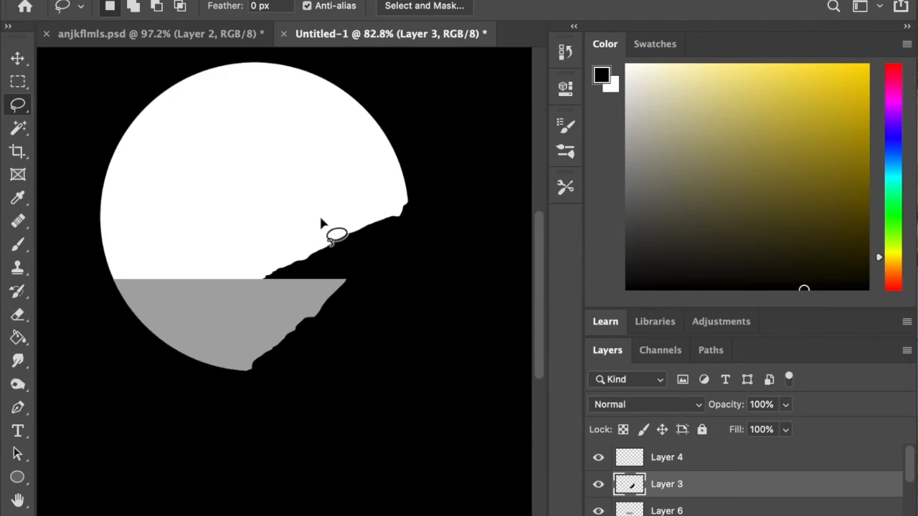
pyautogui.scroll(4, 321, 223)
pyautogui.scroll(-3, 321, 223)
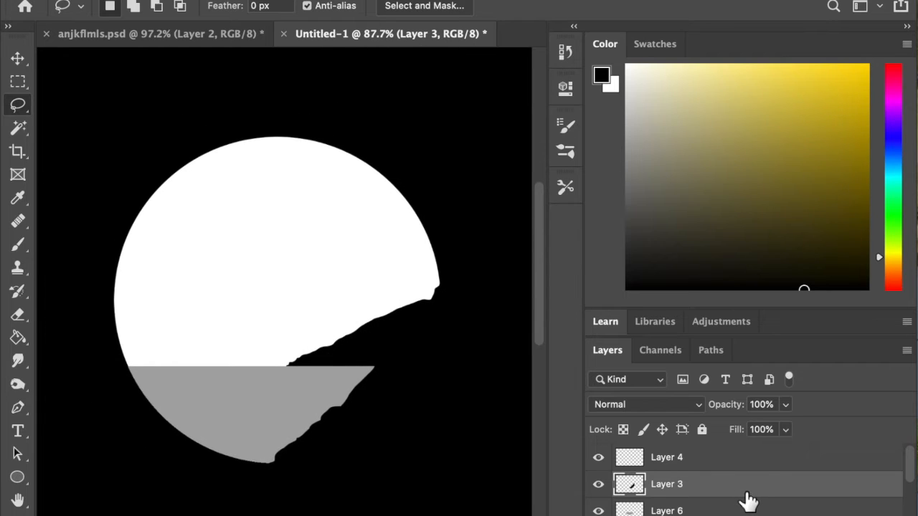
pyautogui.scroll(-1, 747, 503)
pyautogui.scroll(1, 747, 503)
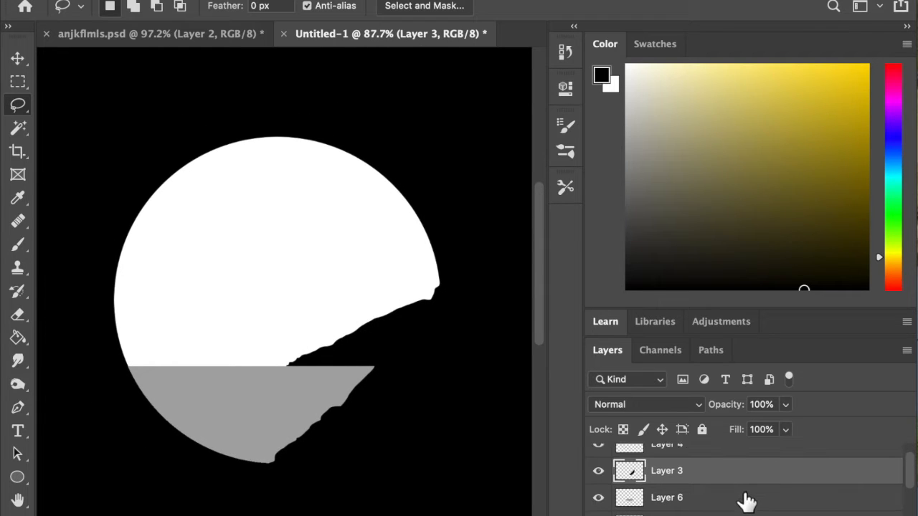
pyautogui.scroll(-1, 746, 503)
pyautogui.click(730, 495)
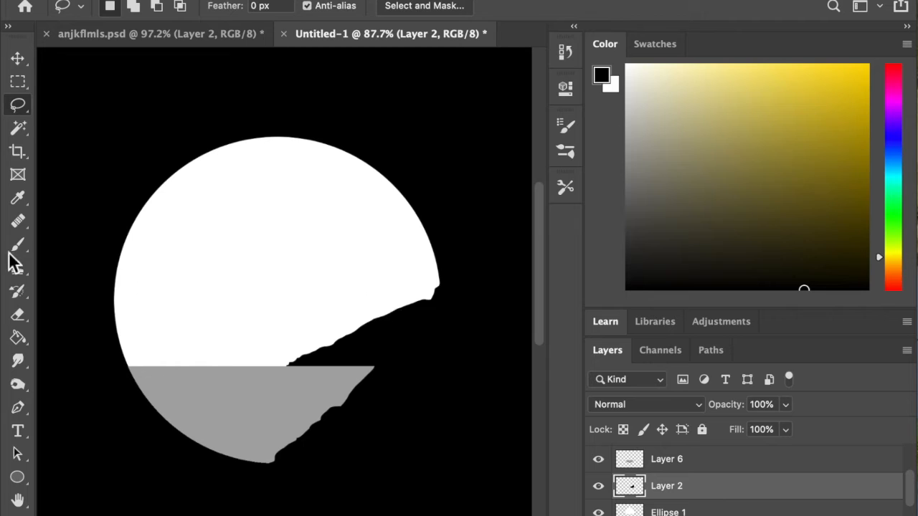
pyautogui.click(20, 338)
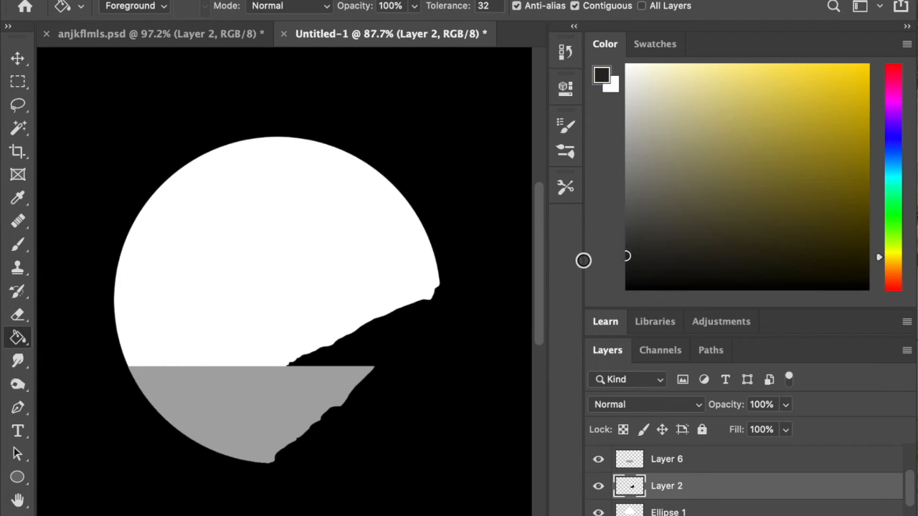
pyautogui.click(388, 331)
# Clip Layer 2 to the Ellipse 1 layer with a clipping mask so the hill stays inside the circle
pyautogui.press('super+equal')
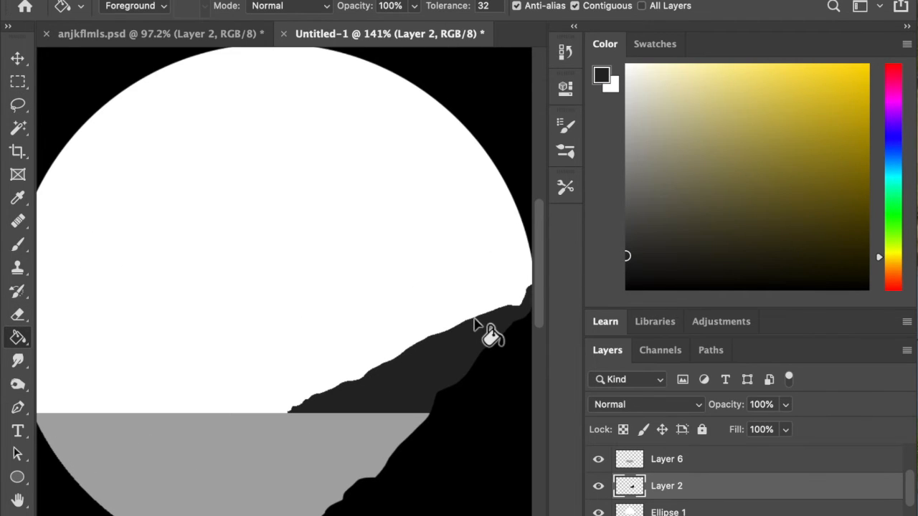
pyautogui.scroll(-5, 473, 324)
pyautogui.press('super+equal')
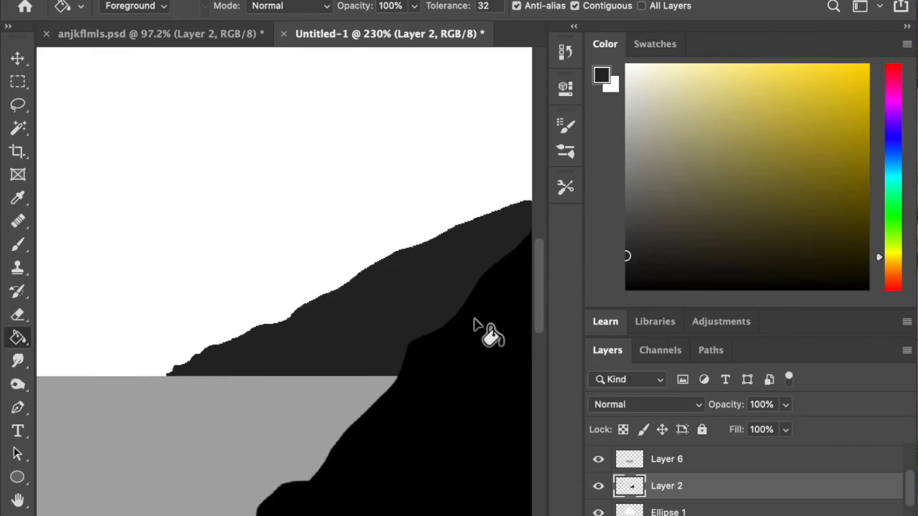
pyautogui.scroll(2, 474, 325)
pyautogui.scroll(5, 473, 317)
pyautogui.scroll(5, 473, 318)
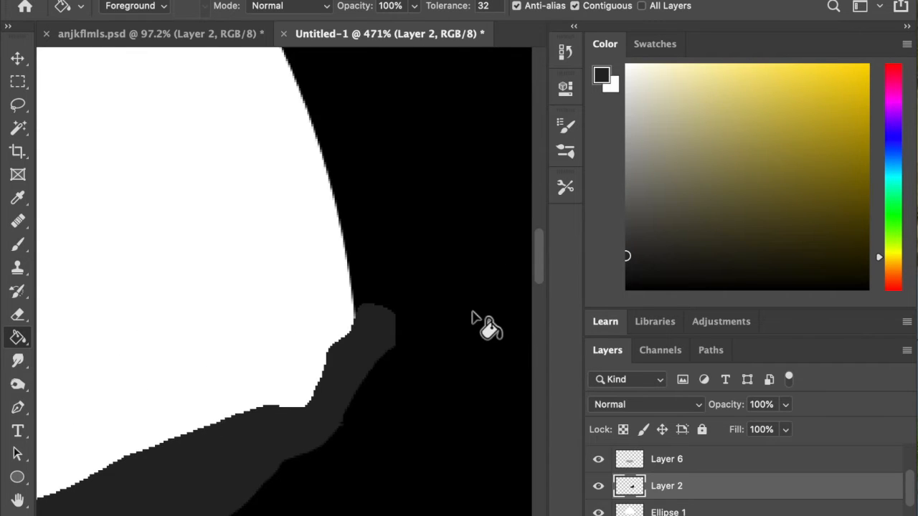
pyautogui.scroll(5, 473, 318)
pyautogui.scroll(-3, 426, 363)
pyautogui.hscroll(-5, 426, 362)
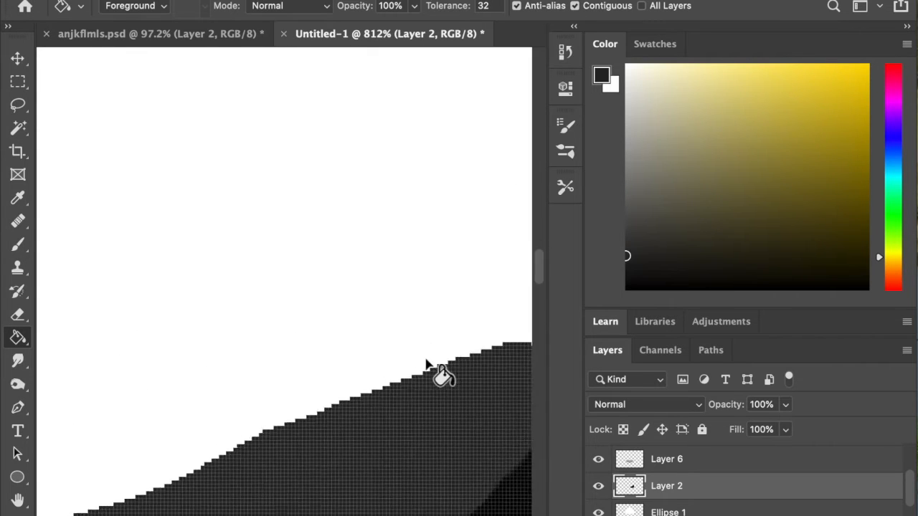
pyautogui.scroll(-2, 426, 361)
pyautogui.rightClick(697, 489)
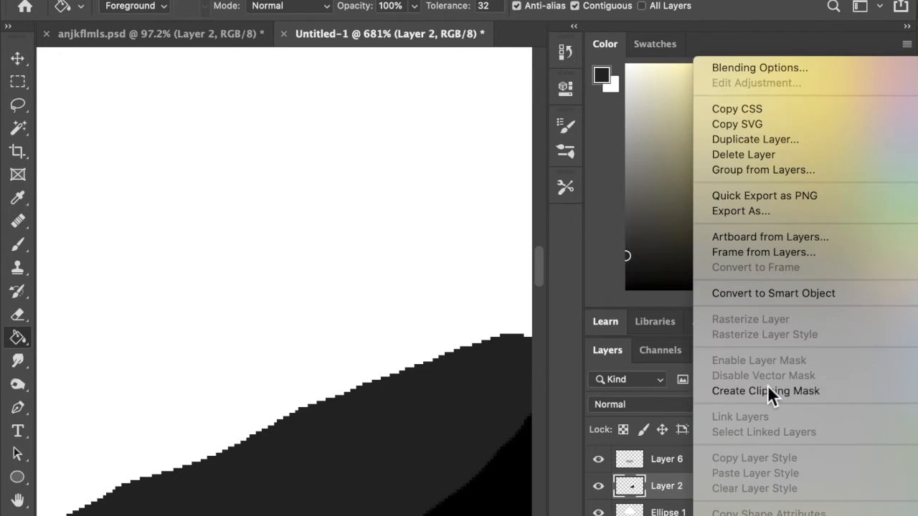
pyautogui.click(768, 391)
pyautogui.scroll(-4, 452, 390)
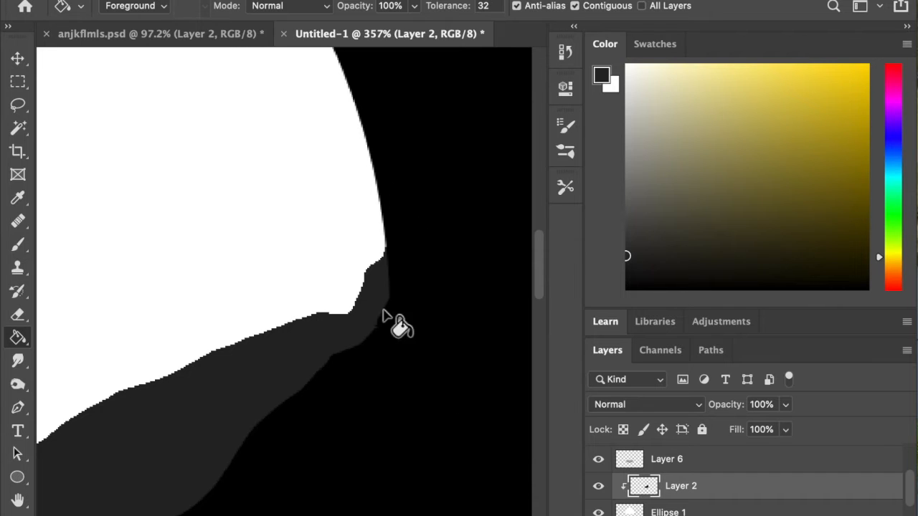
# Create a new layer above Layer 2, clipped to the Ellipse 1 circle
pyautogui.scroll(-8, 450, 221)
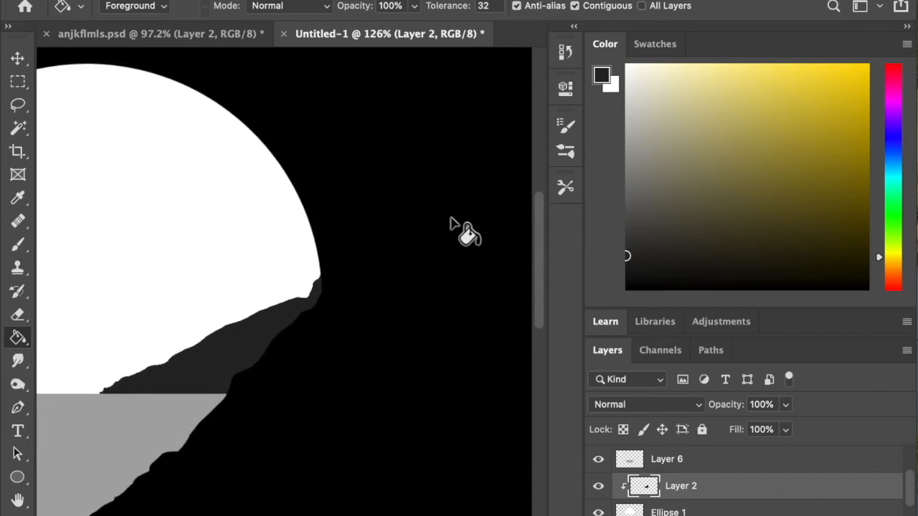
pyautogui.scroll(-1, 451, 221)
pyautogui.hscroll(5, 450, 221)
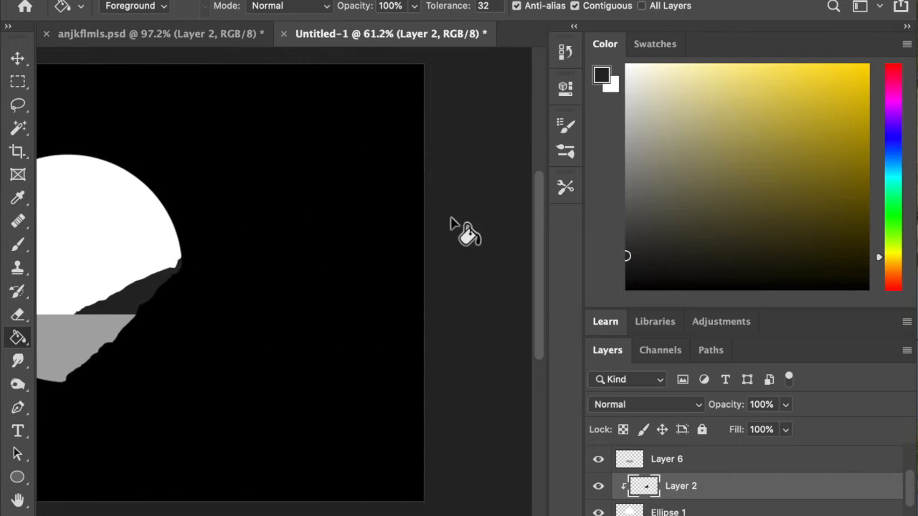
pyautogui.hscroll(-5, 450, 221)
pyautogui.scroll(3, 451, 221)
pyautogui.hscroll(5, 452, 224)
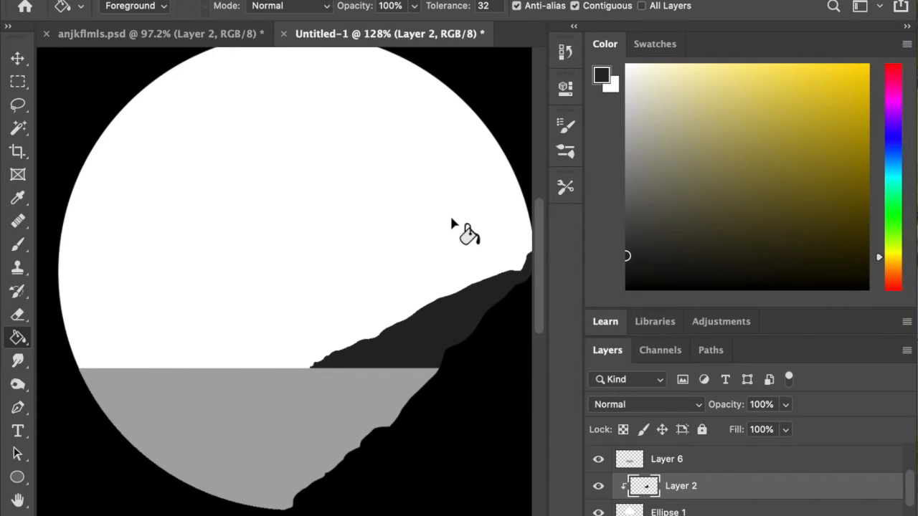
pyautogui.hotkey('ctrl', 'shift', 'n')
pyautogui.click(572, 211)
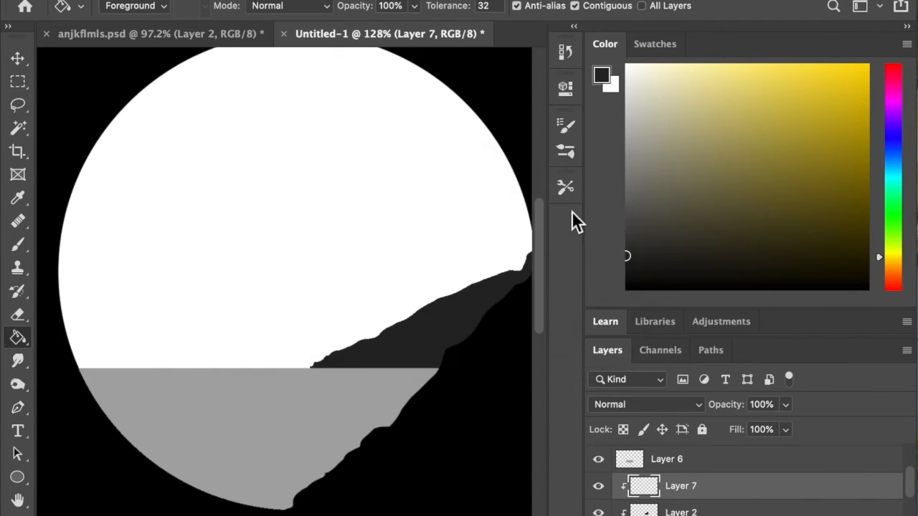
# Set up the Brush tool with a Soft Round tip of 182 px and 0% hardness
pyautogui.scroll(1, 285, 258)
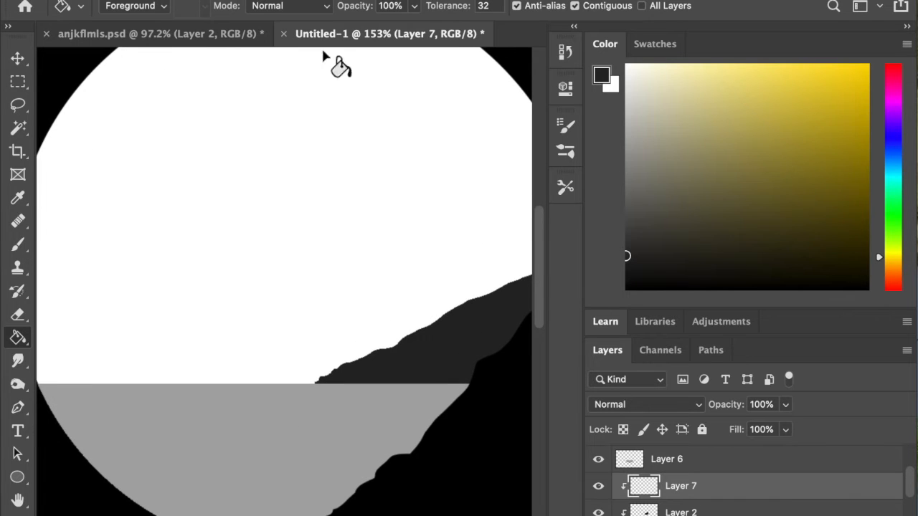
pyautogui.scroll(5, 220, 241)
pyautogui.hscroll(-3, 220, 241)
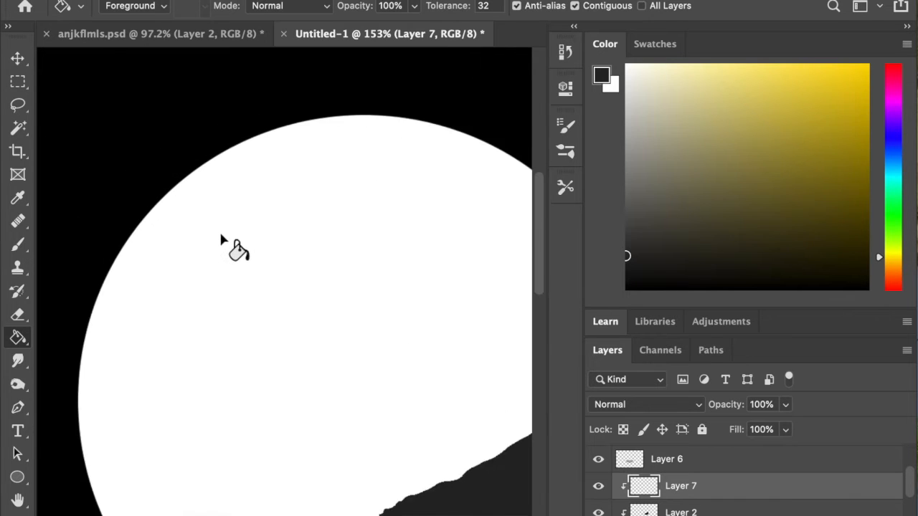
pyautogui.click(18, 243)
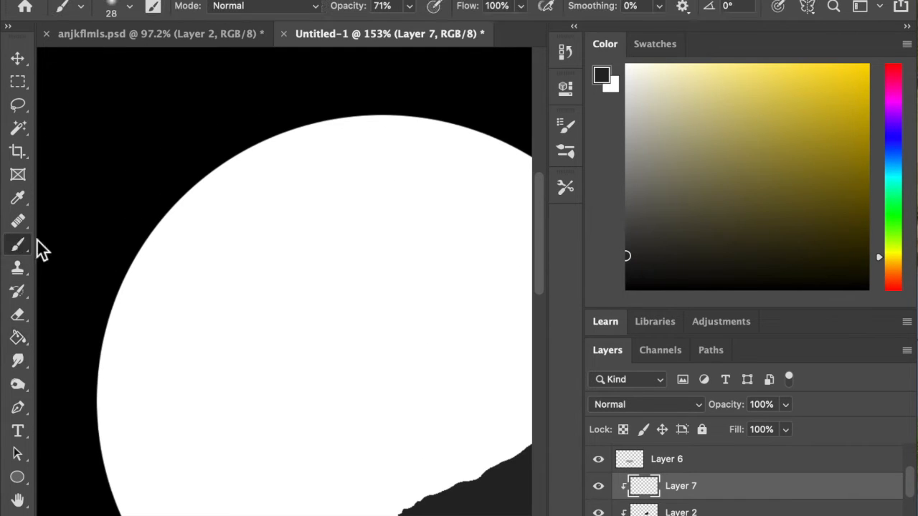
pyautogui.click(130, 7)
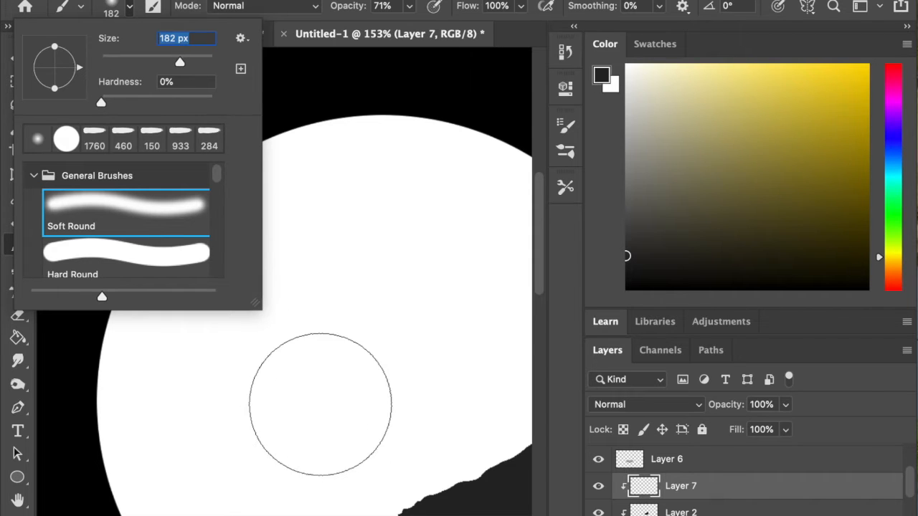
pyautogui.scroll(-5, 320, 404)
pyautogui.hscroll(-2, 320, 404)
pyautogui.moveTo(233, 383)
pyautogui.mouseDown()
pyautogui.moveTo(471, 386)
pyautogui.moveTo(80, 372)
pyautogui.mouseUp()
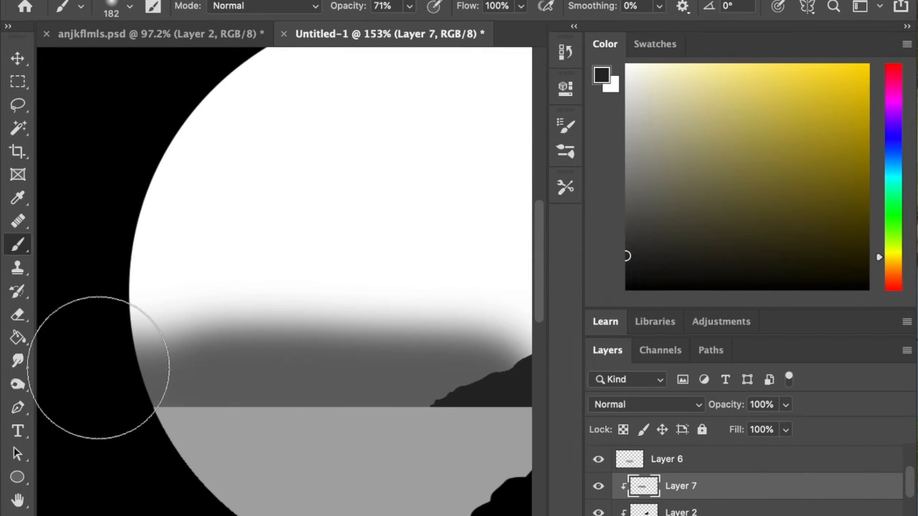
pyautogui.press('super+z')
pyautogui.click(130, 7)
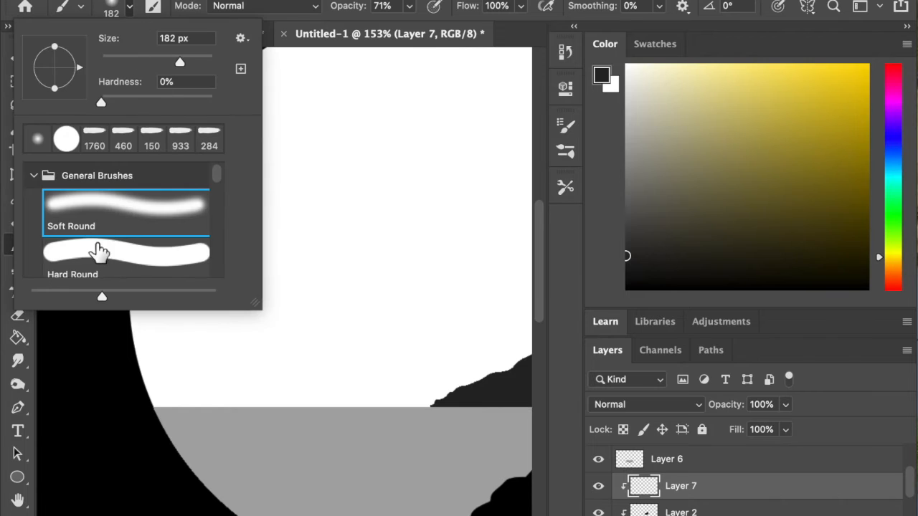
pyautogui.click(135, 16)
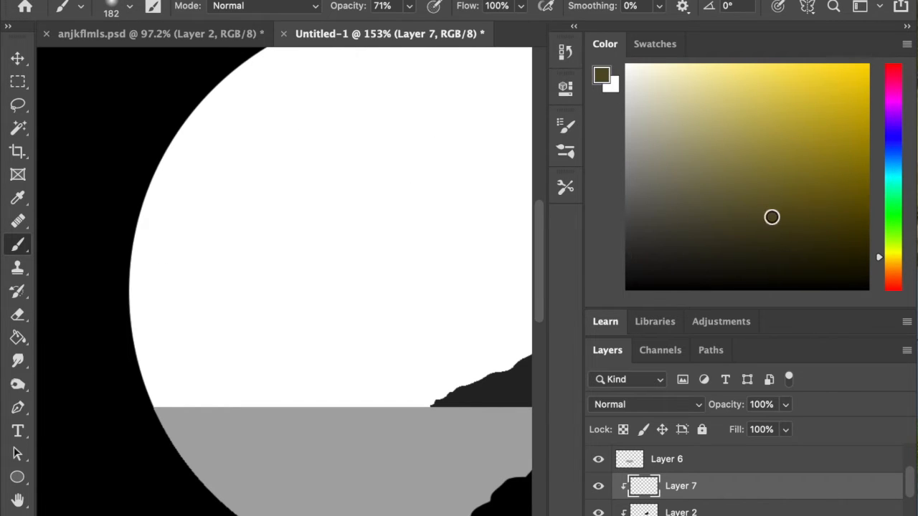
# Paint a soft bright yellow band just above the horizon on Layer 7, and move that layer beneath Layer 2
pyautogui.moveTo(900, 271); pyautogui.dragTo(901, 267)
pyautogui.moveTo(107, 380); pyautogui.dragTo(517, 362)
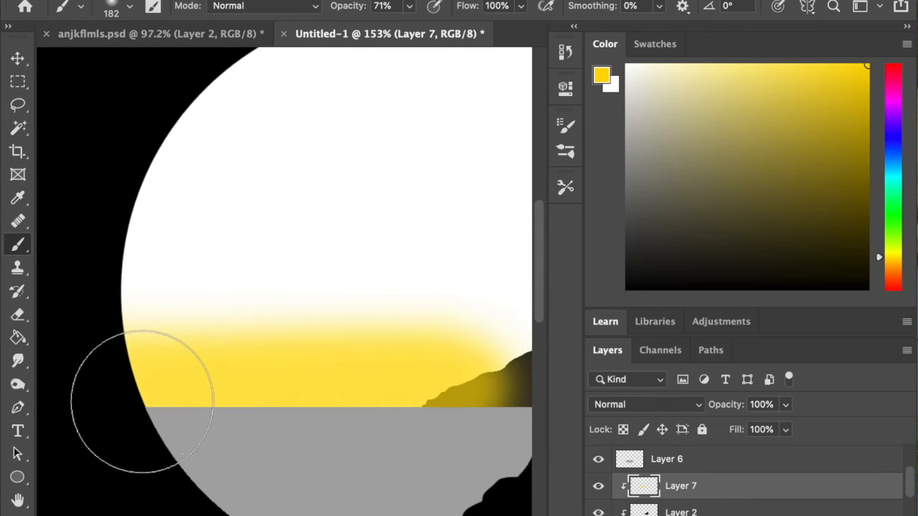
pyautogui.hscroll(10, 139, 387)
pyautogui.moveTo(139, 385)
pyautogui.mouseDown()
pyautogui.moveTo(143, 375)
pyautogui.moveTo(301, 377)
pyautogui.moveTo(205, 369)
pyautogui.mouseUp()
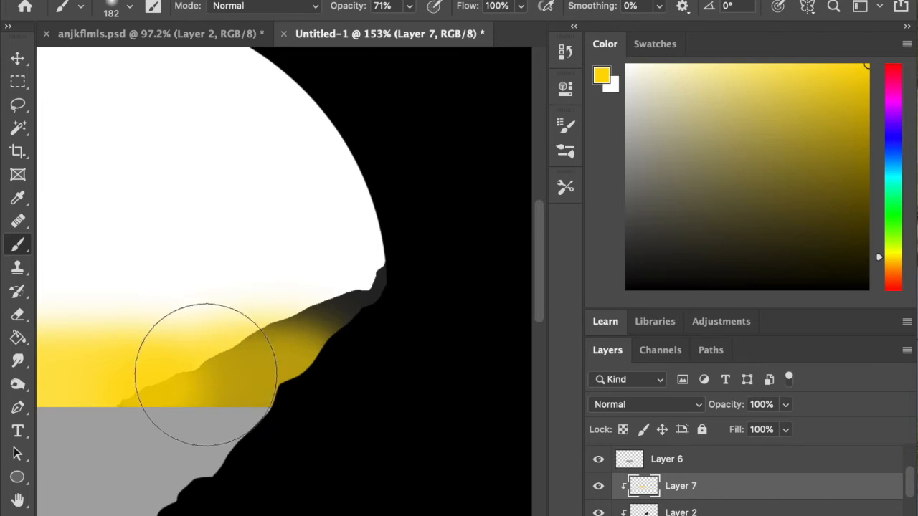
pyautogui.moveTo(717, 497)
pyautogui.mouseDown()
pyautogui.moveTo(707, 509)
pyautogui.moveTo(717, 506)
pyautogui.mouseUp()
pyautogui.hscroll(-10, 260, 250)
pyautogui.scroll(-8, 260, 250)
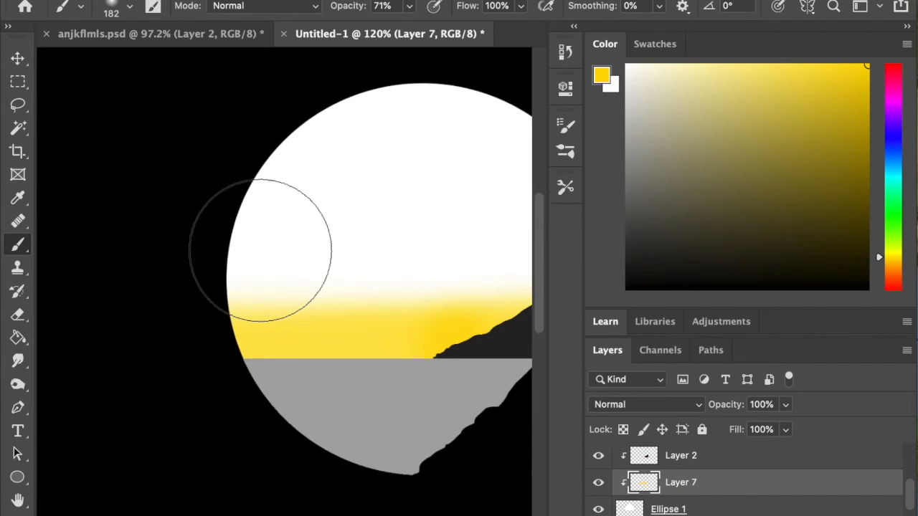
# Paint a yellow-orange band across the full width of the sky above the yellow one on Layer 7
pyautogui.hscroll(5, 260, 250)
pyautogui.scroll(2, 272, 263)
pyautogui.scroll(3, 273, 262)
pyautogui.hscroll(-2, 272, 263)
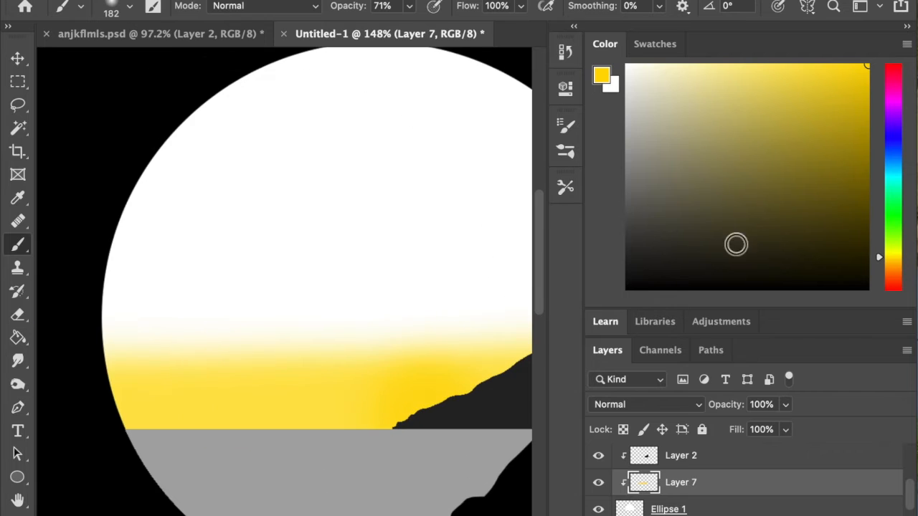
pyautogui.click(893, 263)
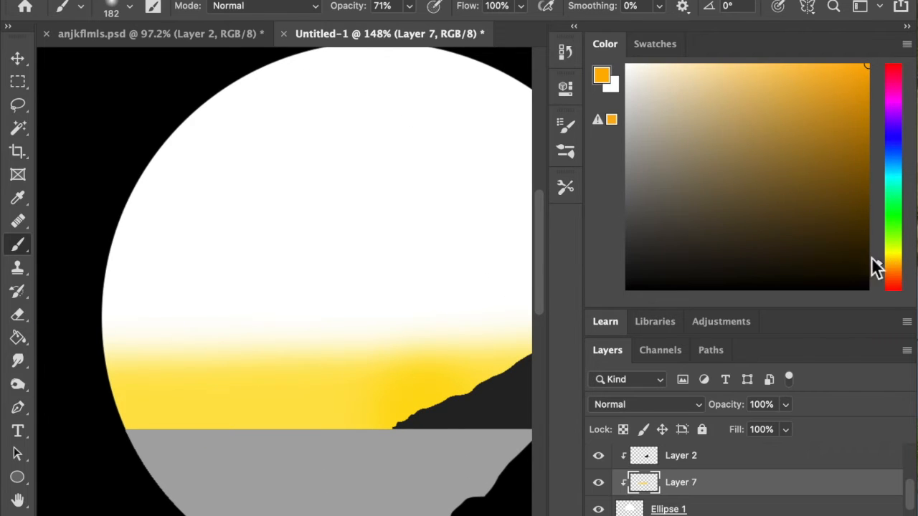
pyautogui.moveTo(118, 316)
pyautogui.mouseDown()
pyautogui.moveTo(322, 294)
pyautogui.moveTo(471, 303)
pyautogui.moveTo(250, 308)
pyautogui.moveTo(310, 324)
pyautogui.moveTo(572, 314)
pyautogui.mouseUp()
pyautogui.hscroll(5, 475, 297)
pyautogui.moveTo(147, 288); pyautogui.dragTo(446, 286)
pyautogui.hscroll(-8, 252, 273)
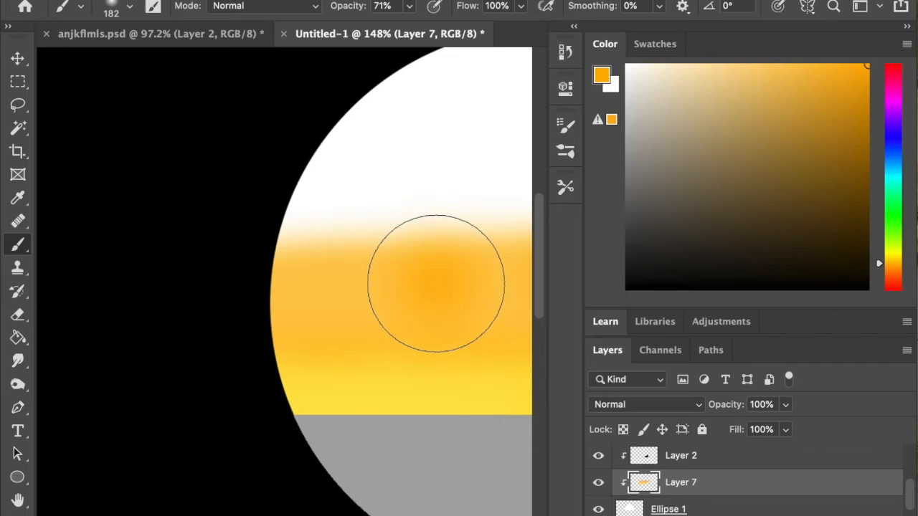
pyautogui.hscroll(-5, 246, 216)
pyautogui.moveTo(279, 263)
pyautogui.mouseDown()
pyautogui.moveTo(313, 282)
pyautogui.moveTo(359, 283)
pyautogui.mouseUp()
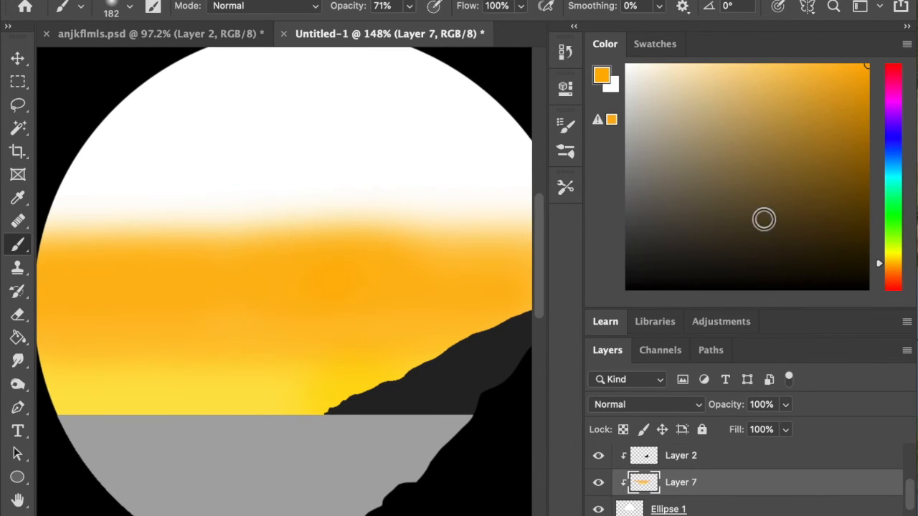
# Cover the remaining white upper sky on Layer 7 with a deeper orange, overlapping the top of the yellow-orange band
pyautogui.click(894, 271)
pyautogui.moveTo(62, 215)
pyautogui.mouseDown()
pyautogui.moveTo(92, 205)
pyautogui.moveTo(530, 193)
pyautogui.mouseUp()
pyautogui.hscroll(4, 306, 180)
pyautogui.moveTo(322, 178)
pyautogui.mouseDown()
pyautogui.moveTo(508, 194)
pyautogui.moveTo(259, 125)
pyautogui.moveTo(25, 125)
pyautogui.mouseUp()
pyautogui.hscroll(-6, 429, 147)
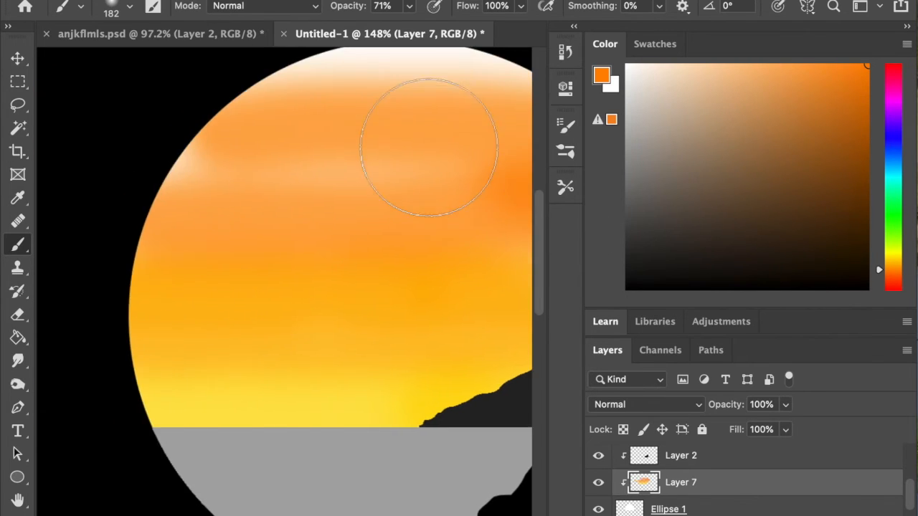
pyautogui.scroll(2, 429, 147)
pyautogui.hscroll(3, 429, 147)
pyautogui.moveTo(263, 151)
pyautogui.mouseDown()
pyautogui.moveTo(106, 150)
pyautogui.moveTo(383, 113)
pyautogui.moveTo(389, 174)
pyautogui.moveTo(108, 210)
pyautogui.moveTo(303, 205)
pyautogui.moveTo(522, 242)
pyautogui.mouseUp()
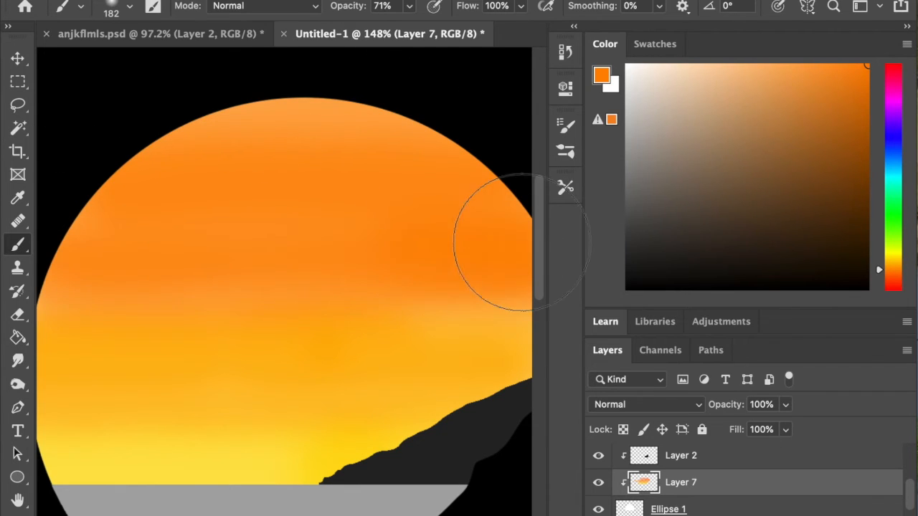
# Paint red-orange over the upper part of the sky on Layer 7, leaving lighter orange beneath it
pyautogui.click(892, 276)
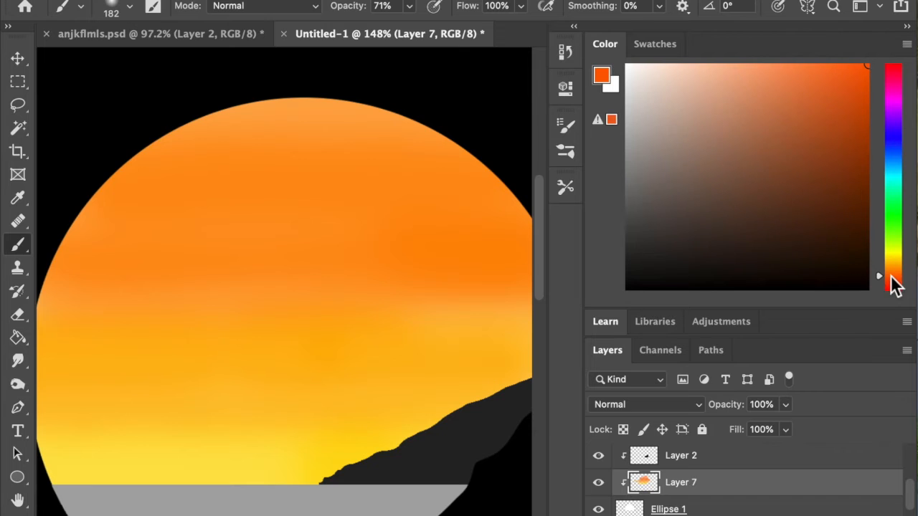
pyautogui.moveTo(194, 258)
pyautogui.mouseDown()
pyautogui.moveTo(76, 218)
pyautogui.moveTo(75, 206)
pyautogui.moveTo(269, 189)
pyautogui.moveTo(503, 190)
pyautogui.moveTo(265, 106)
pyautogui.moveTo(120, 114)
pyautogui.mouseUp()
pyautogui.hscroll(2, 473, 122)
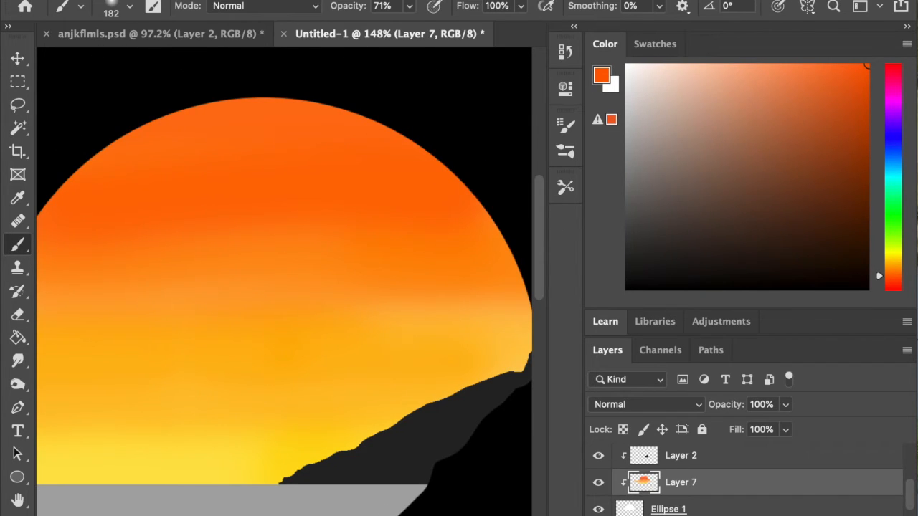
# Paint bright red along the very top of the circle on Layer 7 to finish the sunset gradient
pyautogui.click(895, 283)
pyautogui.moveTo(205, 148)
pyautogui.mouseDown()
pyautogui.moveTo(134, 129)
pyautogui.moveTo(395, 82)
pyautogui.moveTo(224, 81)
pyautogui.mouseUp()
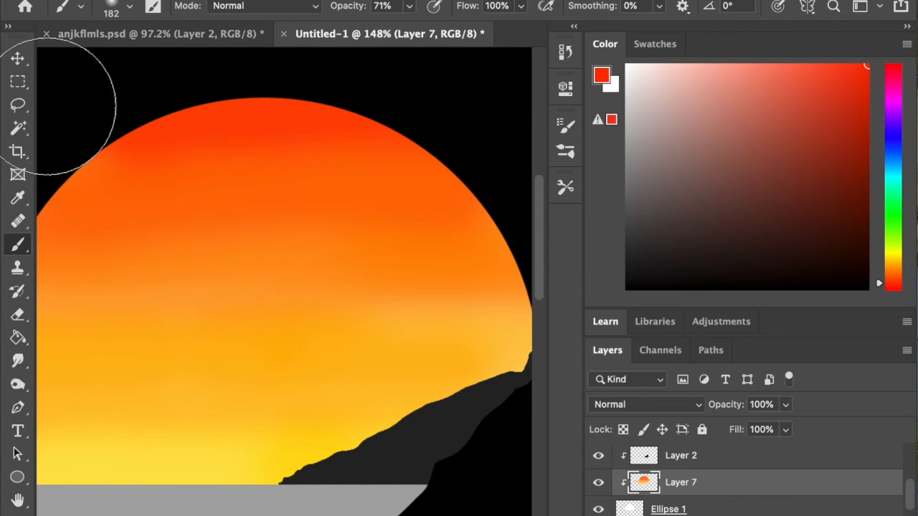
pyautogui.scroll(-3, 446, 102)
pyautogui.scroll(-1, 449, 97)
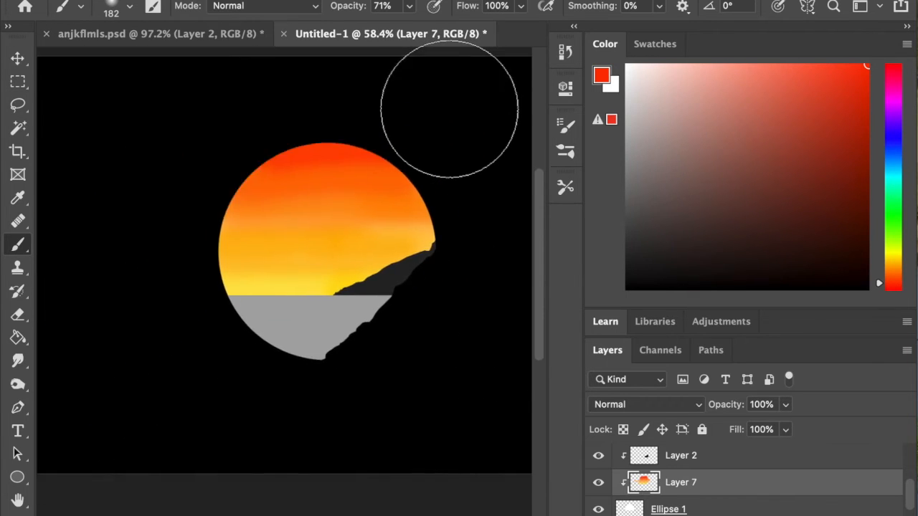
pyautogui.scroll(3, 455, 113)
pyautogui.scroll(3, 467, 128)
pyautogui.hscroll(2, 467, 128)
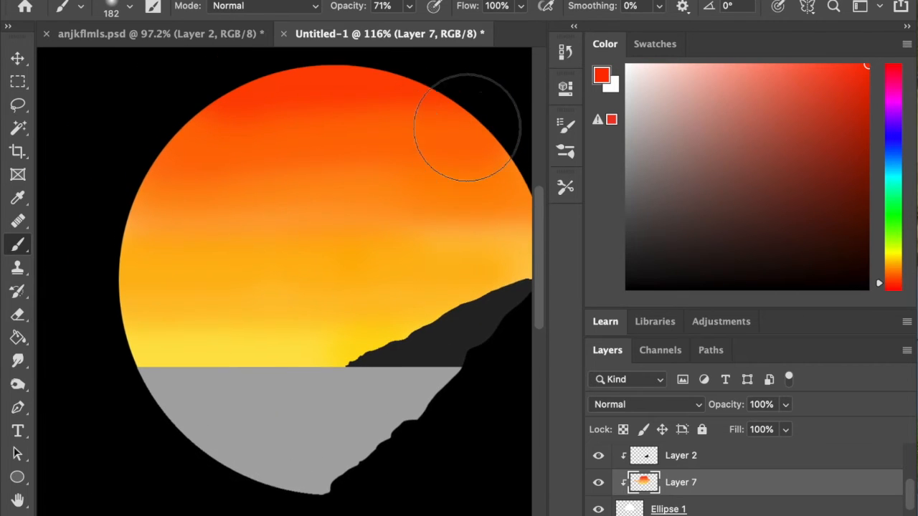
pyautogui.moveTo(412, 283); pyautogui.dragTo(436, 298)
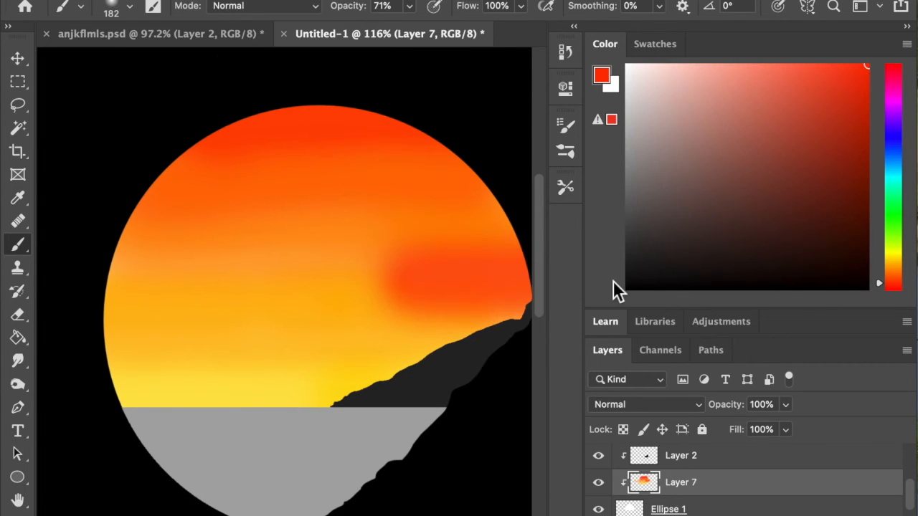
pyautogui.hotkey('ctrl', 'z')
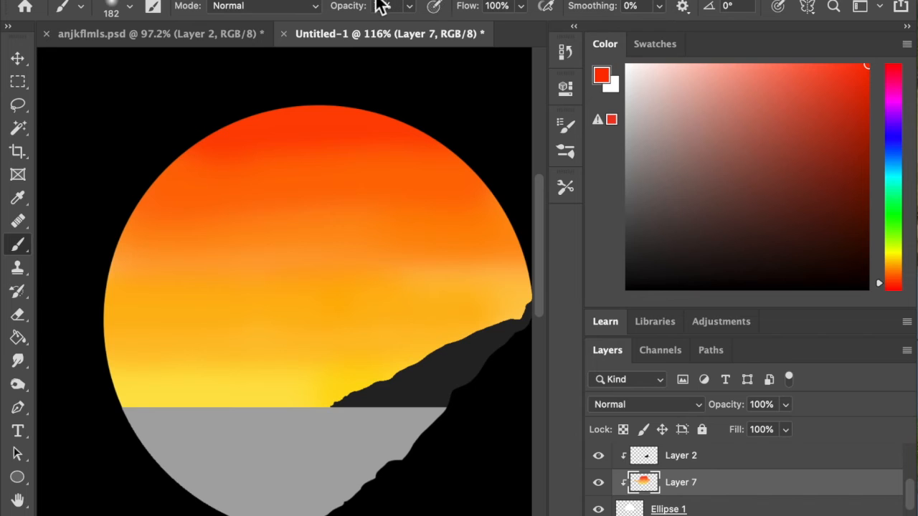
# Apply a Gaussian Blur with a radius of about 43 pixels to the sky on Layer 7 to blend its colour bands
pyautogui.click(195, 1)
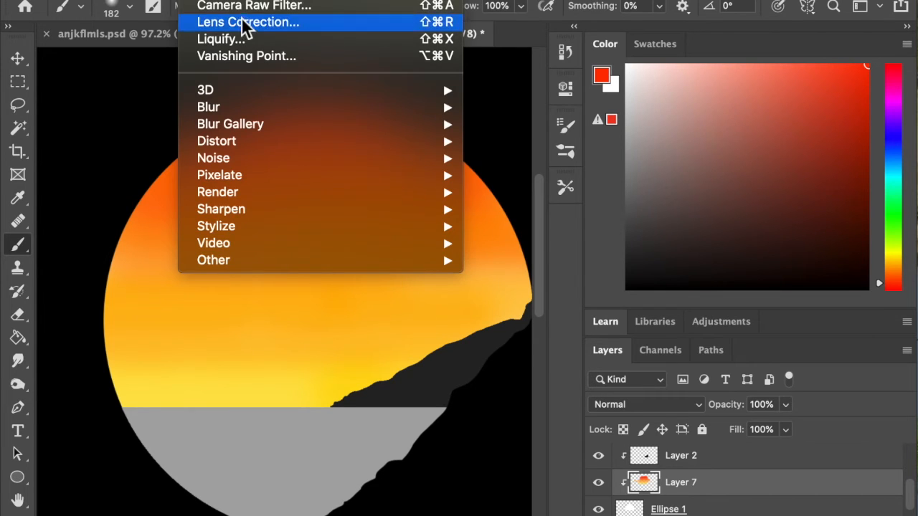
pyautogui.moveTo(251, 114)
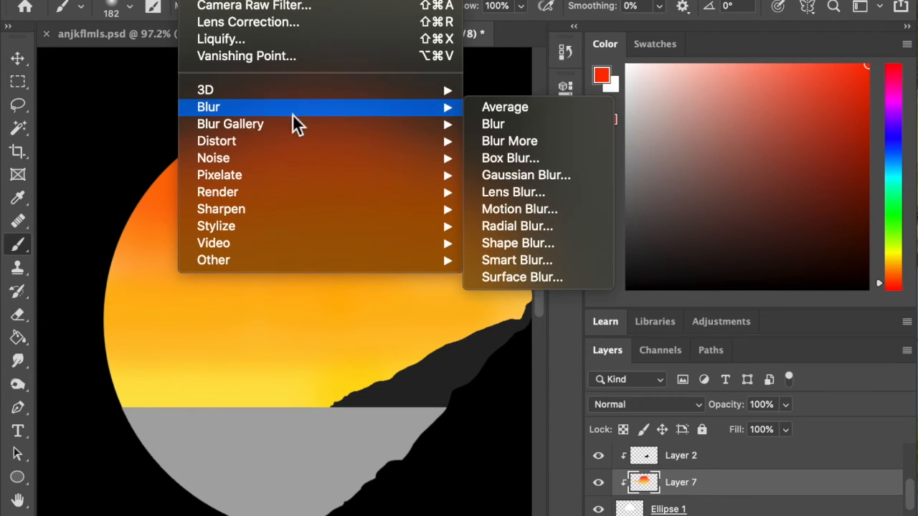
pyautogui.click(527, 176)
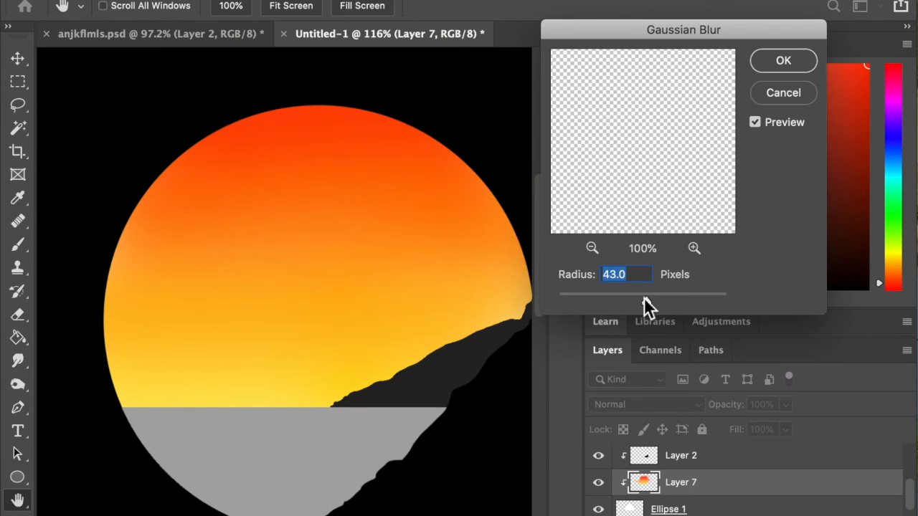
pyautogui.moveTo(609, 298); pyautogui.dragTo(642, 304)
pyautogui.click(781, 62)
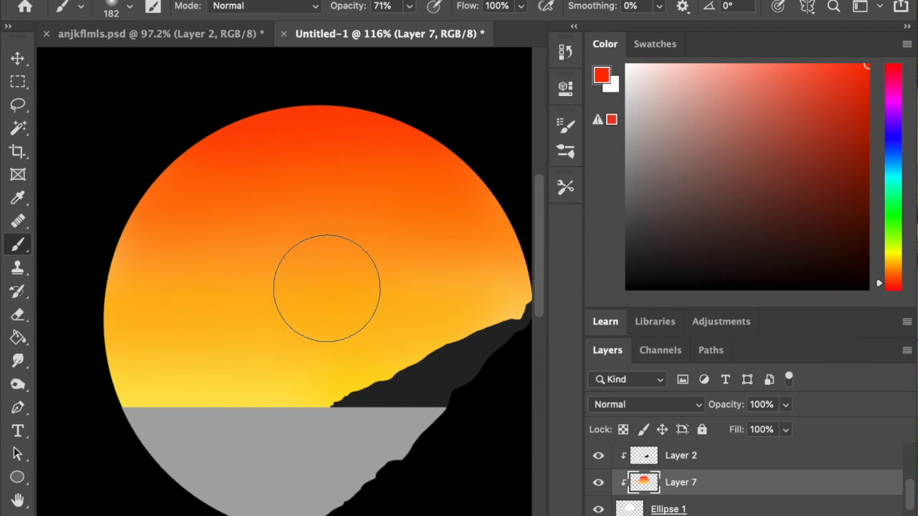
pyautogui.scroll(-5, 328, 277)
pyautogui.scroll(4, 315, 288)
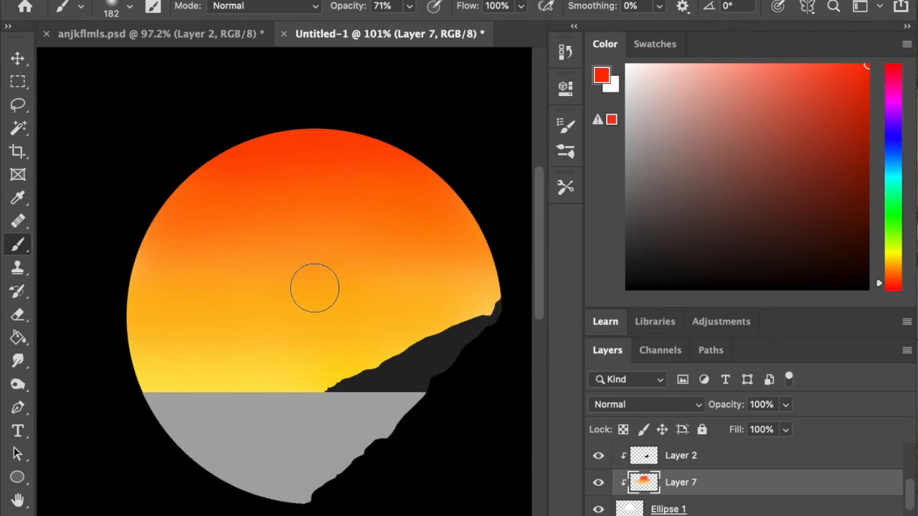
# Create a new layer directly above Layer 6, using Layer 6 as its clipping mask
pyautogui.scroll(2, 686, 489)
pyautogui.click(686, 490)
pyautogui.scroll(2, 687, 495)
pyautogui.scroll(1, 687, 502)
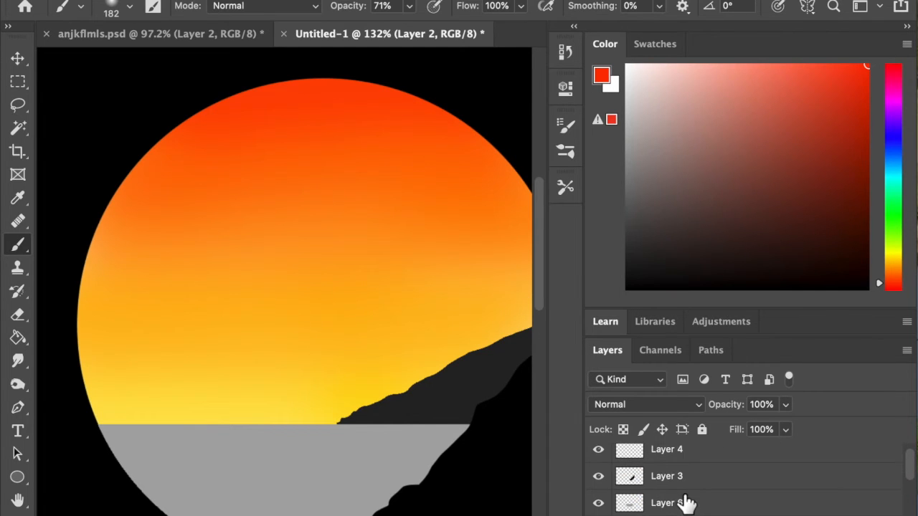
pyautogui.click(686, 502)
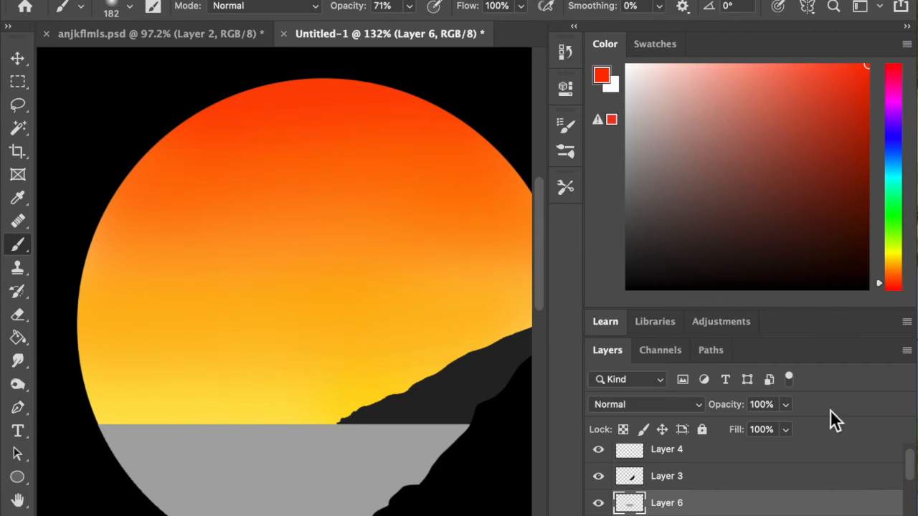
pyautogui.hotkey('ctrl', 'shift', 'n')
pyautogui.click(495, 230)
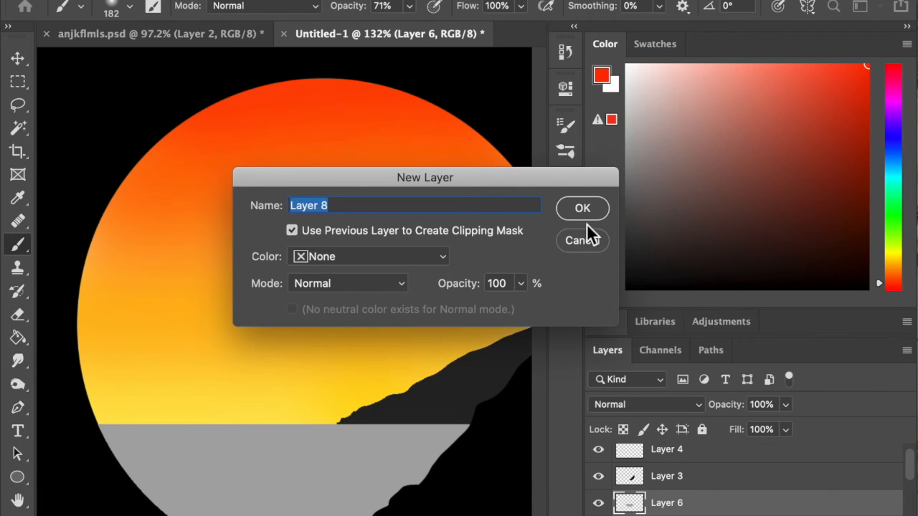
pyautogui.click(586, 219)
# Sample the yellow of the sky just above the horizon and set the brush size to 99 px for painting
pyautogui.scroll(4, 267, 337)
pyautogui.scroll(-3, 270, 344)
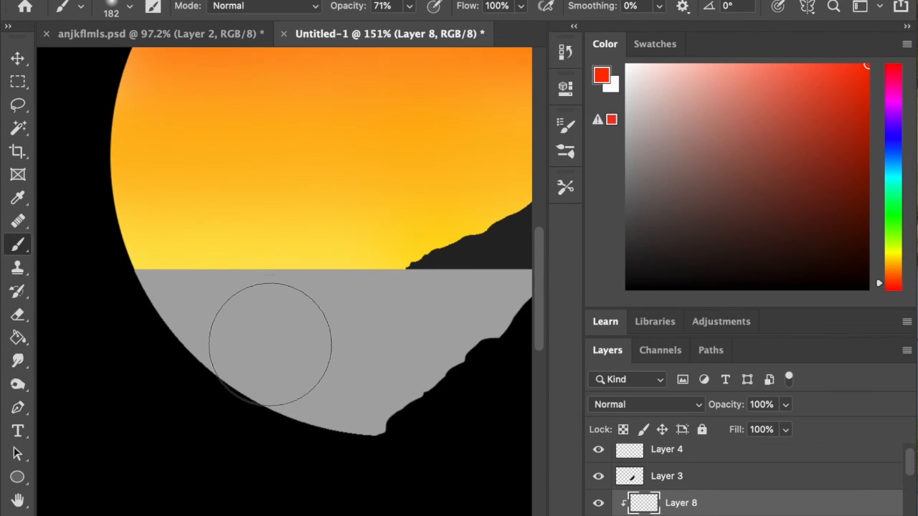
pyautogui.scroll(5, 270, 344)
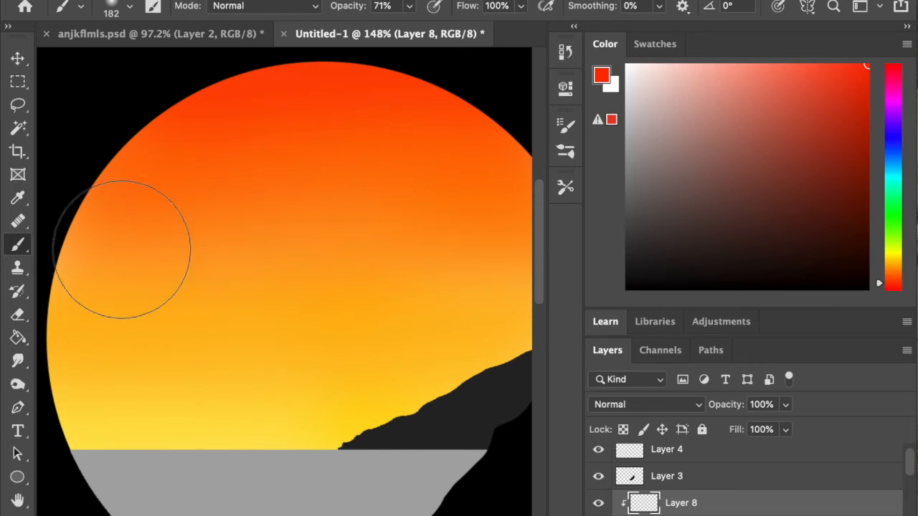
pyautogui.scroll(-3, 256, 139)
pyautogui.scroll(1, 410, 256)
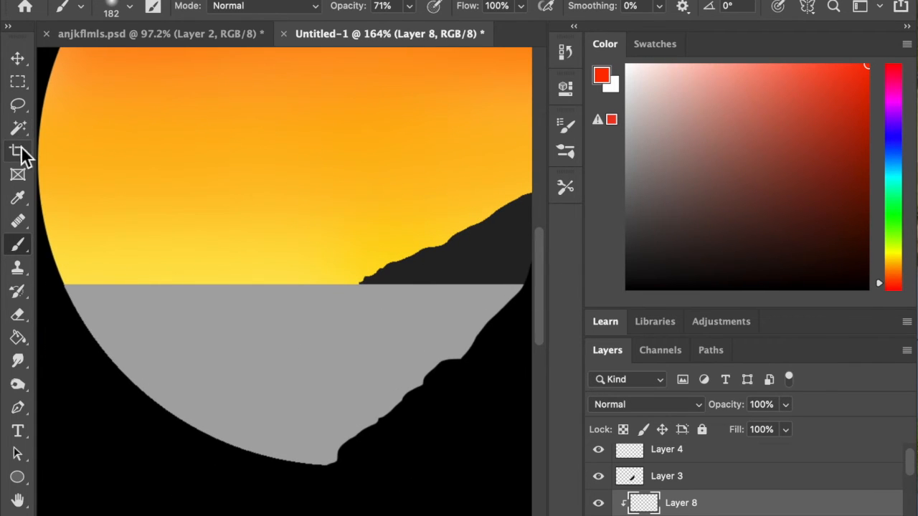
pyautogui.click(17, 197)
pyautogui.click(88, 276)
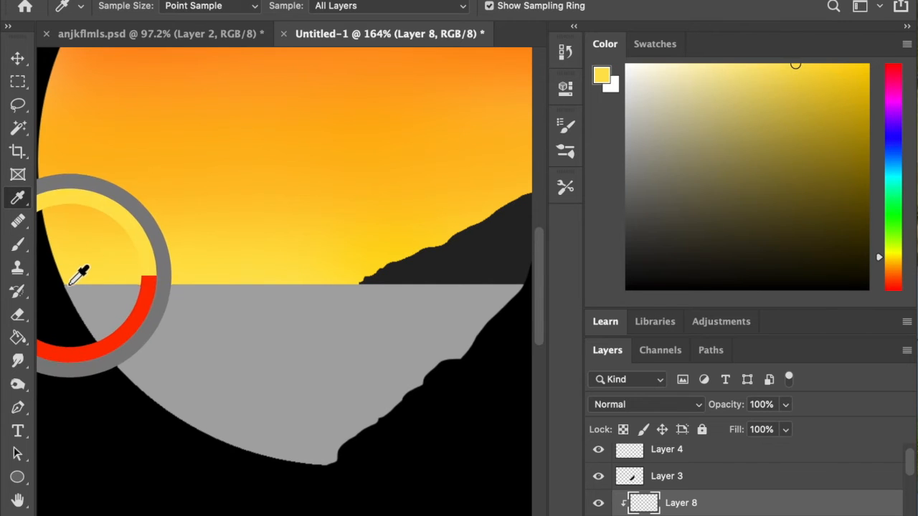
pyautogui.click(18, 245)
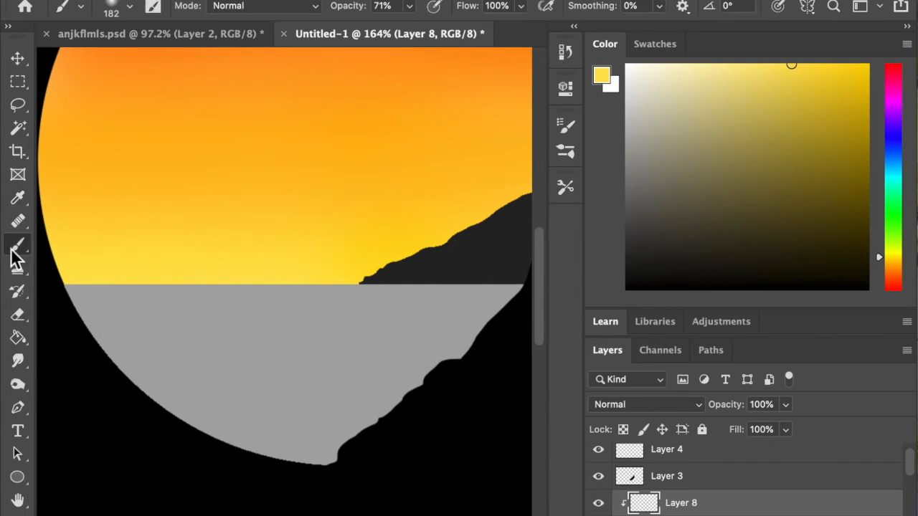
pyautogui.click(98, 290)
pyautogui.hotkey('ctrl', 'z')
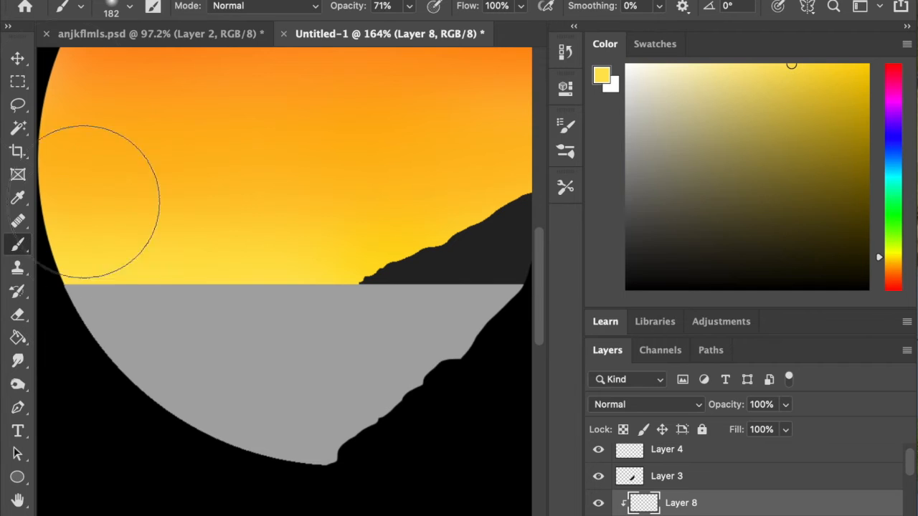
pyautogui.click(129, 9)
pyautogui.moveTo(170, 63); pyautogui.dragTo(156, 63)
pyautogui.click(147, 11)
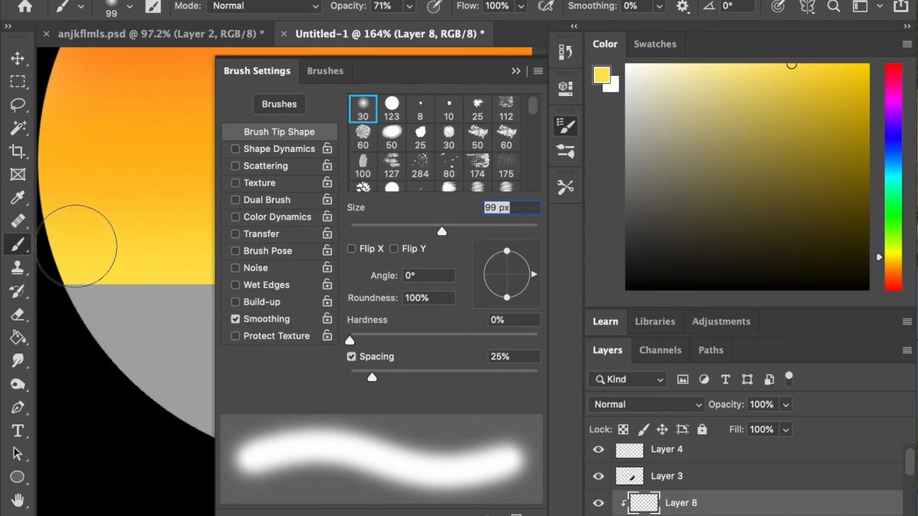
# Try painting a light-yellow band across the top of the water on Layer 8, and undo the strokes
pyautogui.moveTo(136, 301); pyautogui.dragTo(49, 298)
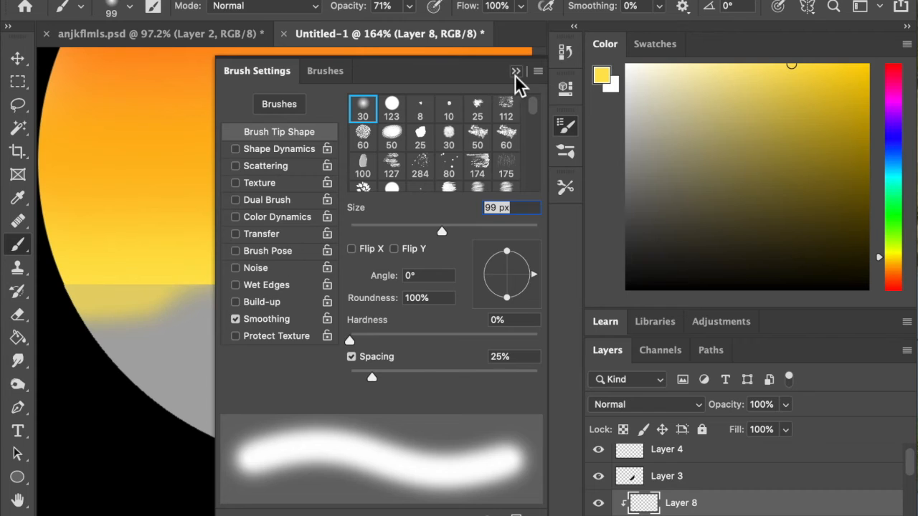
pyautogui.click(515, 72)
pyautogui.moveTo(96, 293)
pyautogui.mouseDown()
pyautogui.moveTo(188, 293)
pyautogui.moveTo(276, 270)
pyautogui.mouseUp()
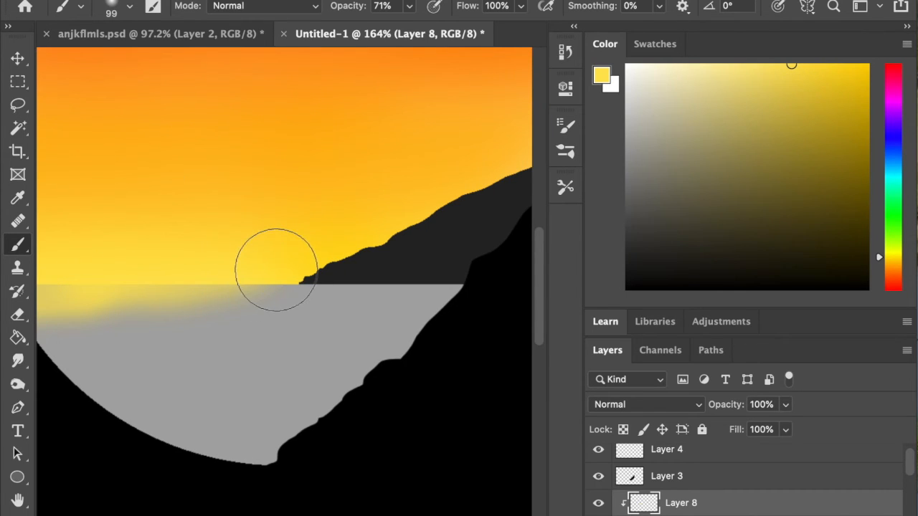
pyautogui.hotkey('ctrl', 'z')
pyautogui.hotkey('ctrl', 'z')
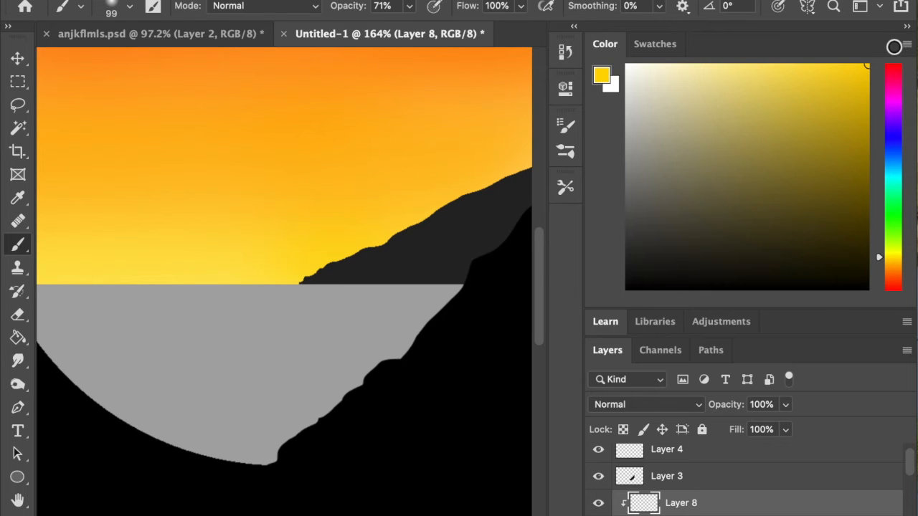
# Paint a dark yellow band on Layer 8 along the horizon, across the full width of the water
pyautogui.hscroll(-5, 277, 283)
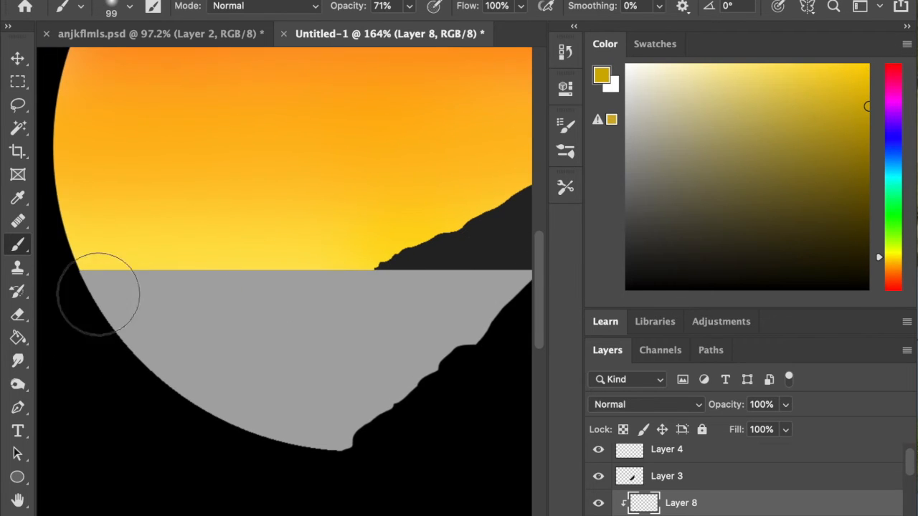
pyautogui.hscroll(10, 105, 269)
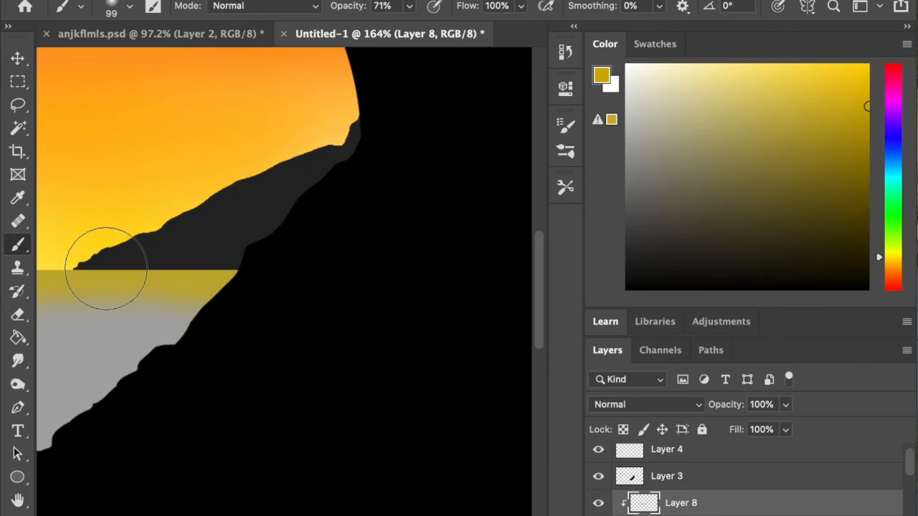
pyautogui.hscroll(-10, 412, 280)
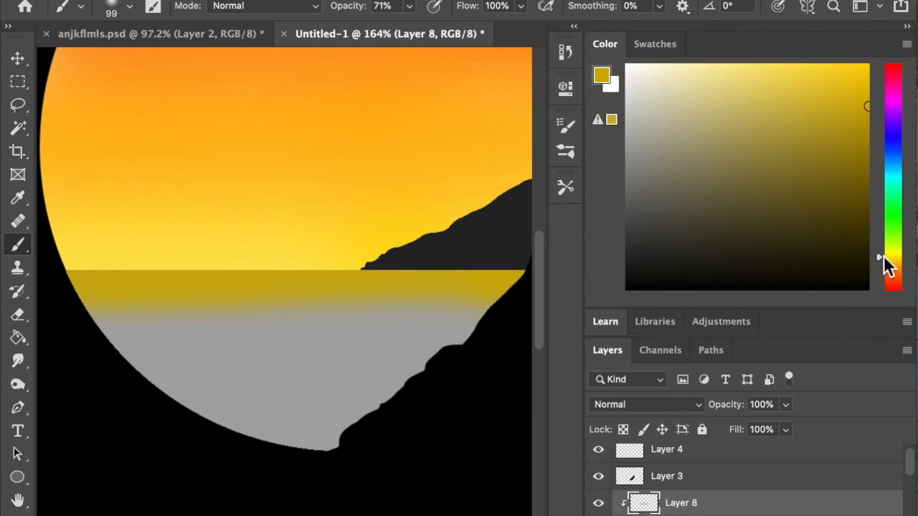
# Paint a dark amber band below the yellow one on Layer 8, with a darker orange band beneath it
pyautogui.moveTo(881, 256); pyautogui.dragTo(892, 263)
pyautogui.moveTo(114, 318); pyautogui.dragTo(142, 320)
pyautogui.press('super+z')
pyautogui.moveTo(87, 332)
pyautogui.mouseDown()
pyautogui.moveTo(335, 338)
pyautogui.moveTo(535, 324)
pyautogui.mouseUp()
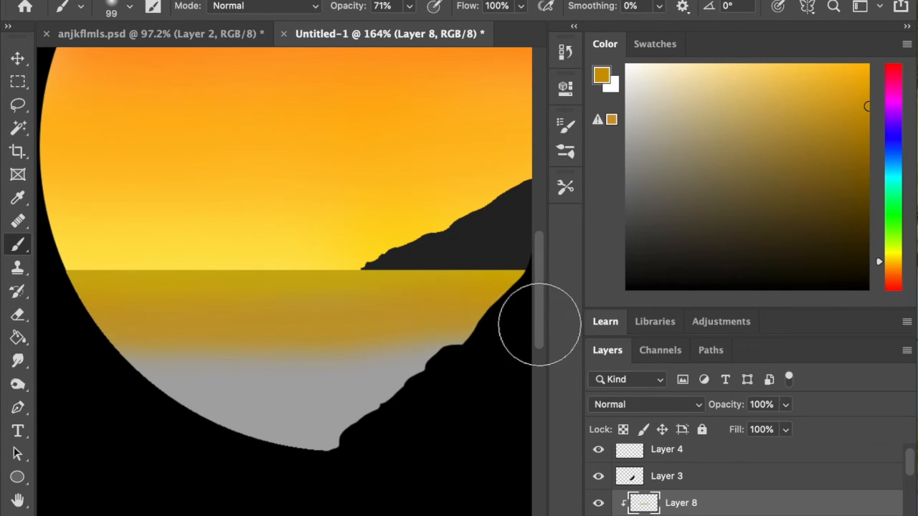
pyautogui.click(892, 266)
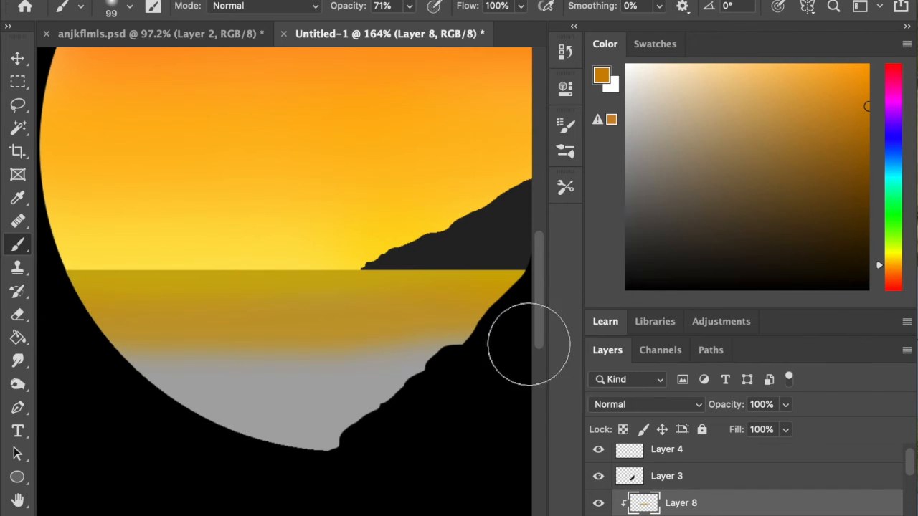
pyautogui.moveTo(139, 377); pyautogui.dragTo(534, 362)
# Paint burnt orange over the lower water on Layer 8 and dark red along the circle's bottom edge
pyautogui.click(896, 273)
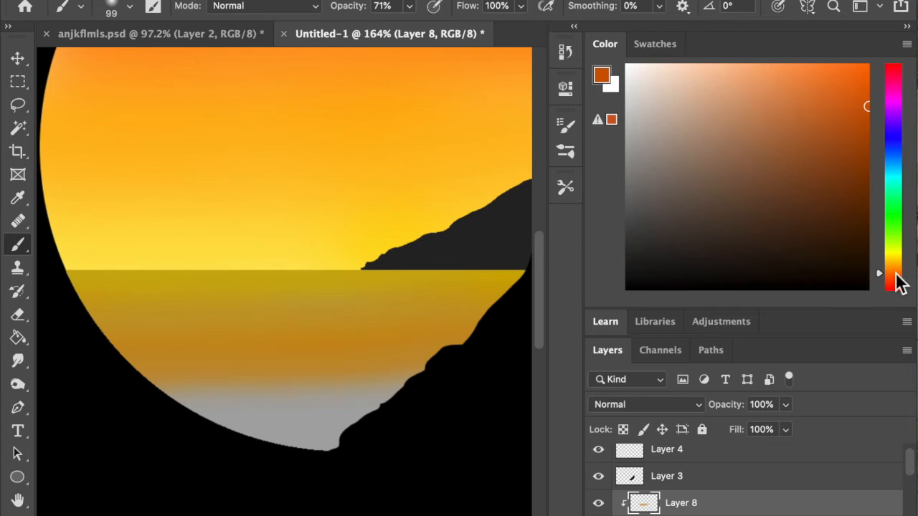
pyautogui.moveTo(176, 414)
pyautogui.mouseDown()
pyautogui.moveTo(284, 399)
pyautogui.moveTo(520, 391)
pyautogui.mouseUp()
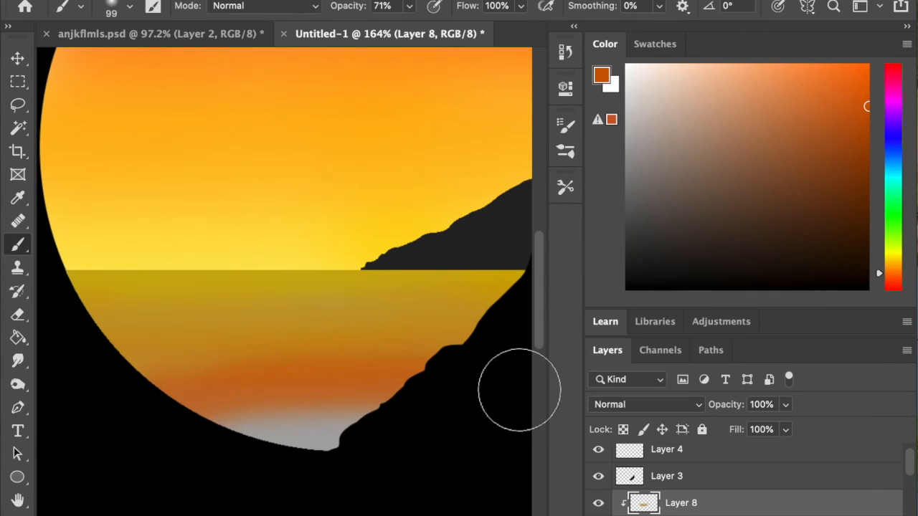
pyautogui.press('super+z')
pyautogui.moveTo(158, 430)
pyautogui.mouseDown()
pyautogui.moveTo(488, 381)
pyautogui.moveTo(524, 362)
pyautogui.mouseUp()
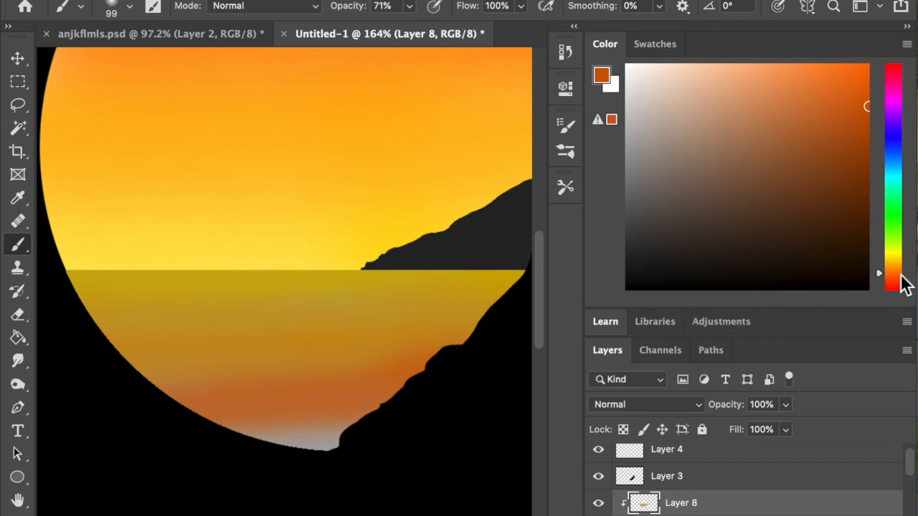
pyautogui.moveTo(901, 276); pyautogui.dragTo(900, 282)
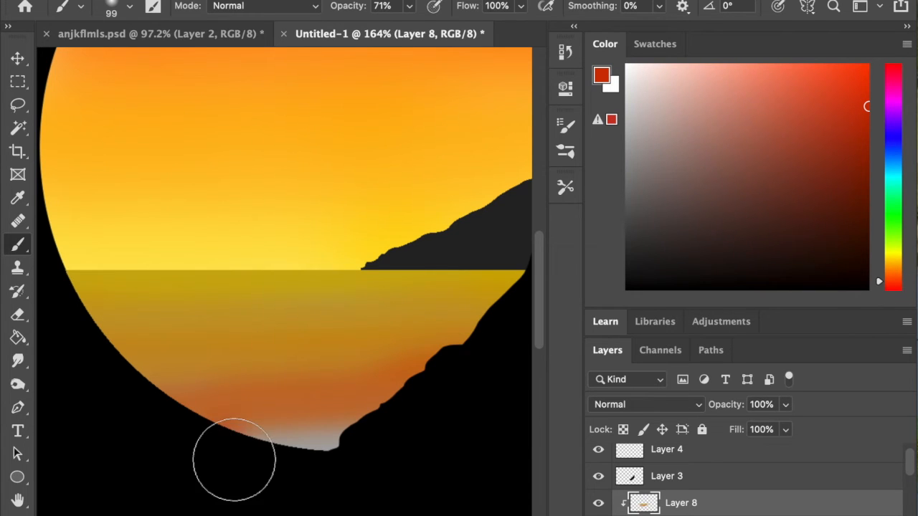
pyautogui.moveTo(231, 459); pyautogui.dragTo(408, 464)
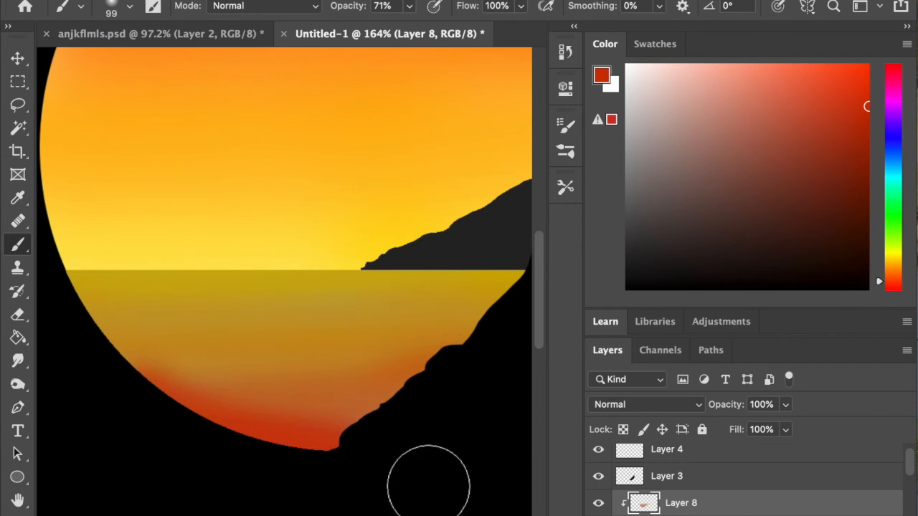
# Apply a Gaussian Blur with a radius of 24.7 pixels to the water colours on Layer 8
pyautogui.scroll(-5, 426, 475)
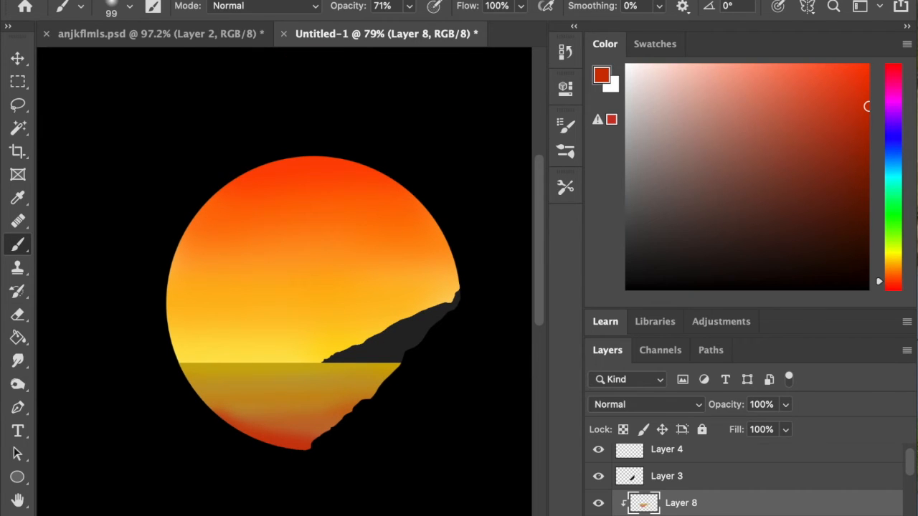
pyautogui.click(208, 0)
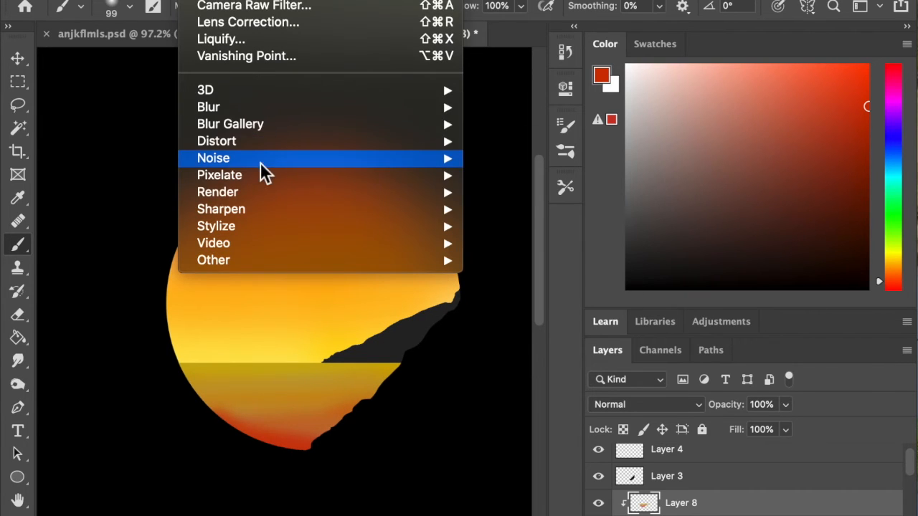
pyautogui.moveTo(261, 109)
pyautogui.click(538, 178)
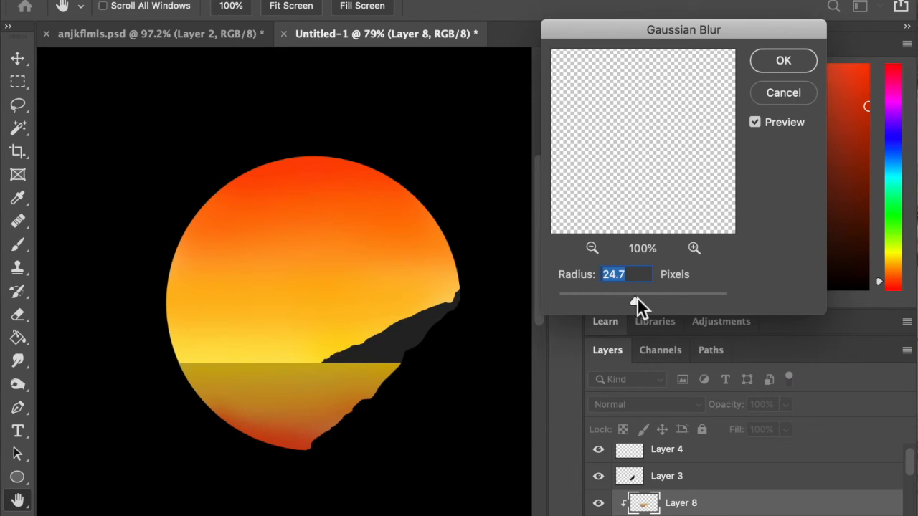
pyautogui.click(786, 66)
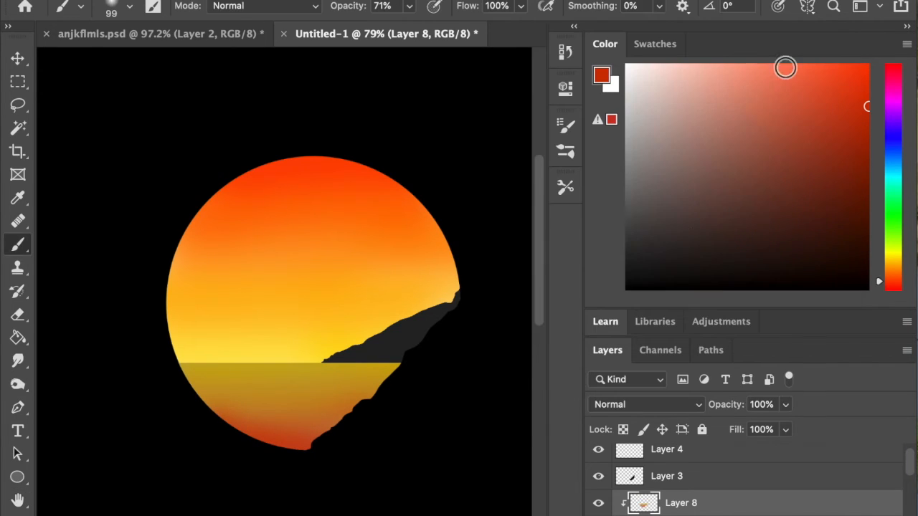
# Select Layer 6 and fill its water shape with white using the Paint Bucket
pyautogui.scroll(-3, 681, 466)
pyautogui.click(675, 473)
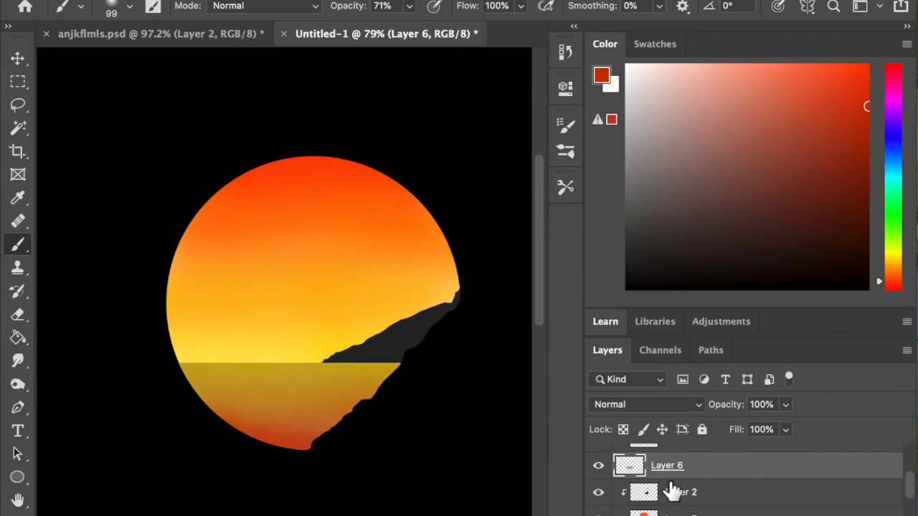
pyautogui.click(18, 337)
pyautogui.click(699, 74)
pyautogui.click(271, 437)
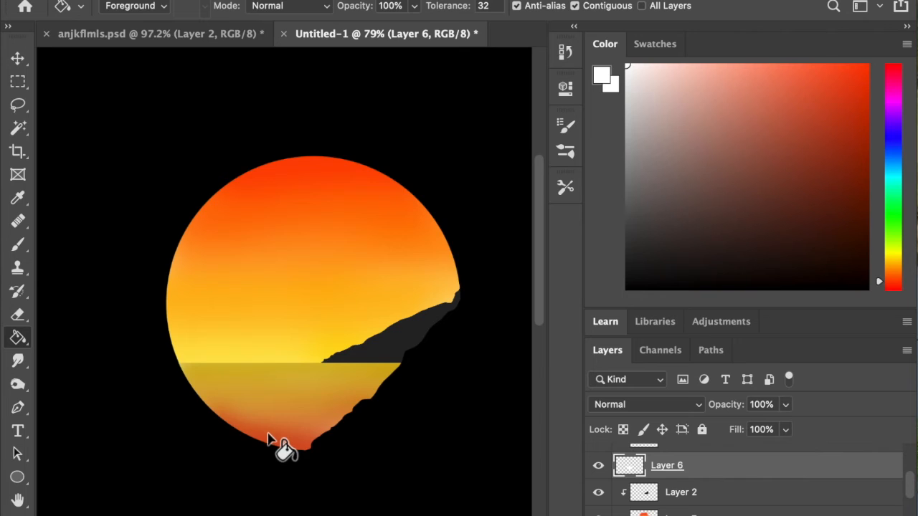
# Refill the water shape on Layer 6 with coral
pyautogui.scroll(5, 270, 437)
pyautogui.scroll(-3, 270, 437)
pyautogui.click(646, 134)
pyautogui.moveTo(676, 70); pyautogui.dragTo(785, 63)
pyautogui.click(197, 463)
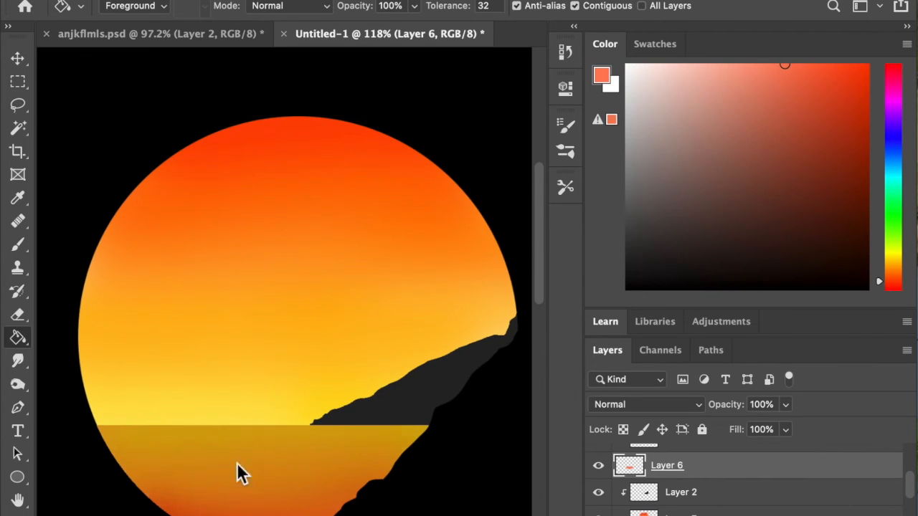
# Try light salmon and pale pink fills on the water shape of Layer 6
pyautogui.moveTo(757, 112); pyautogui.dragTo(751, 46)
pyautogui.click(297, 482)
pyautogui.scroll(-2, 355, 266)
pyautogui.scroll(-2, 355, 265)
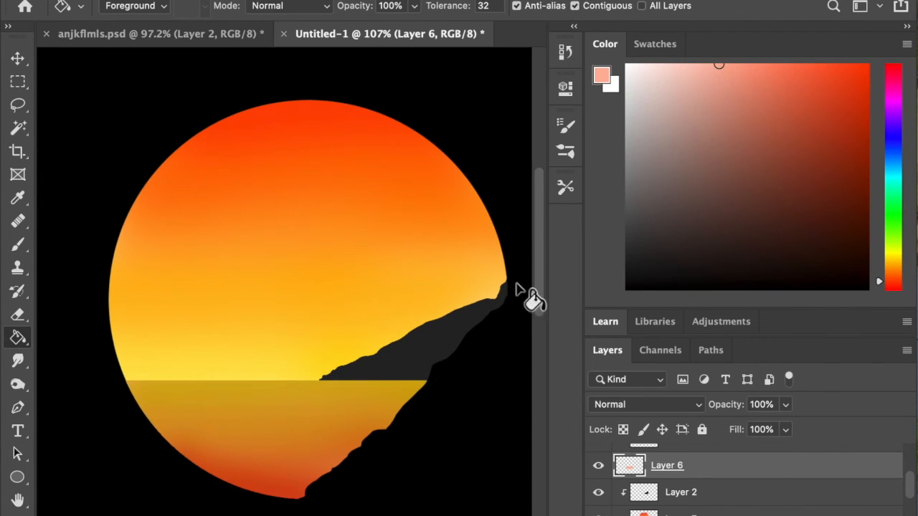
pyautogui.moveTo(674, 81); pyautogui.dragTo(674, 64)
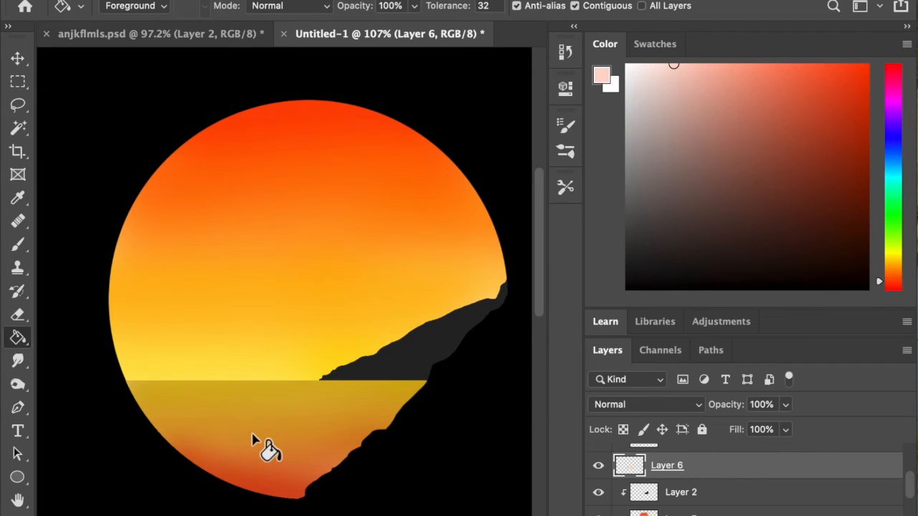
# Try light blue and pale cyan fills on the water shape of Layer 6
pyautogui.click(896, 147)
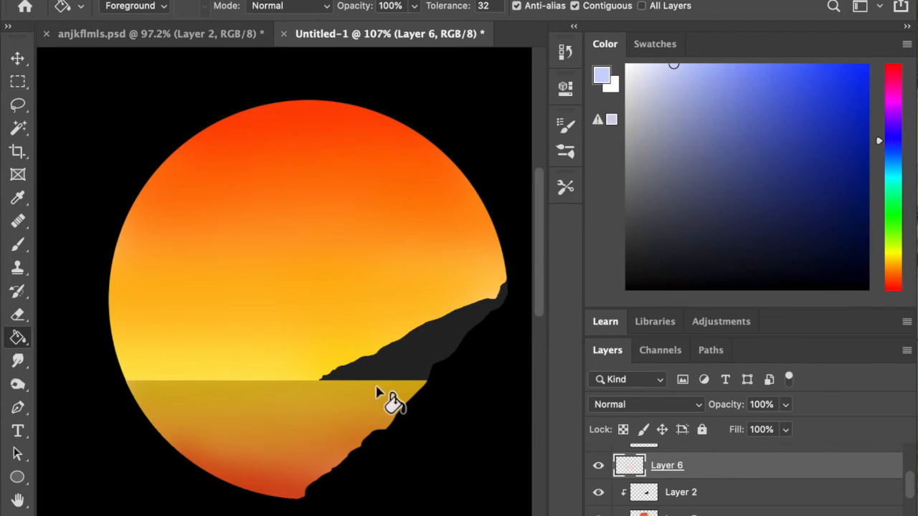
pyautogui.moveTo(914, 151)
pyautogui.mouseDown()
pyautogui.moveTo(900, 203)
pyautogui.moveTo(900, 178)
pyautogui.mouseUp()
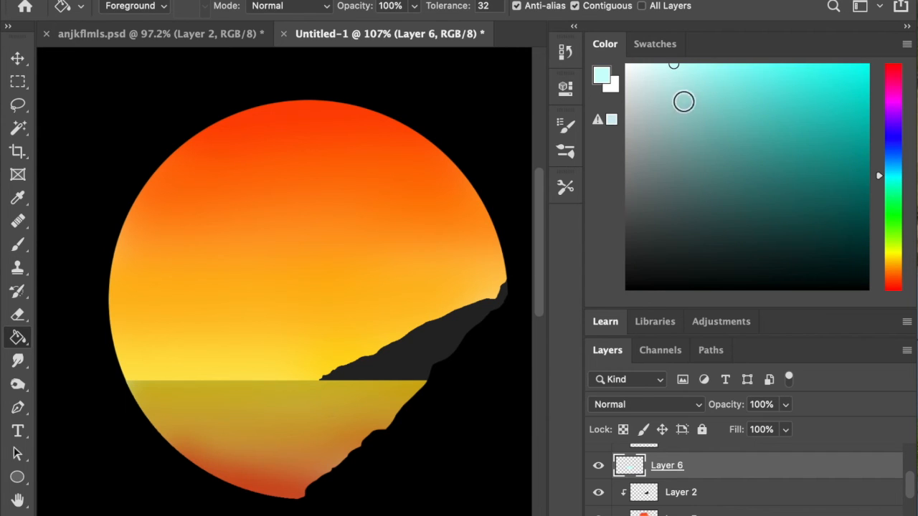
pyautogui.click(645, 64)
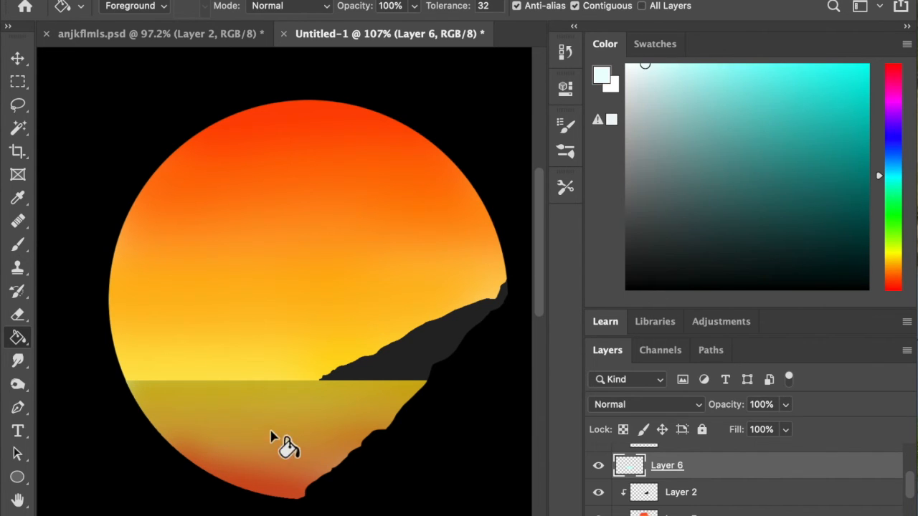
pyautogui.scroll(-3, 399, 409)
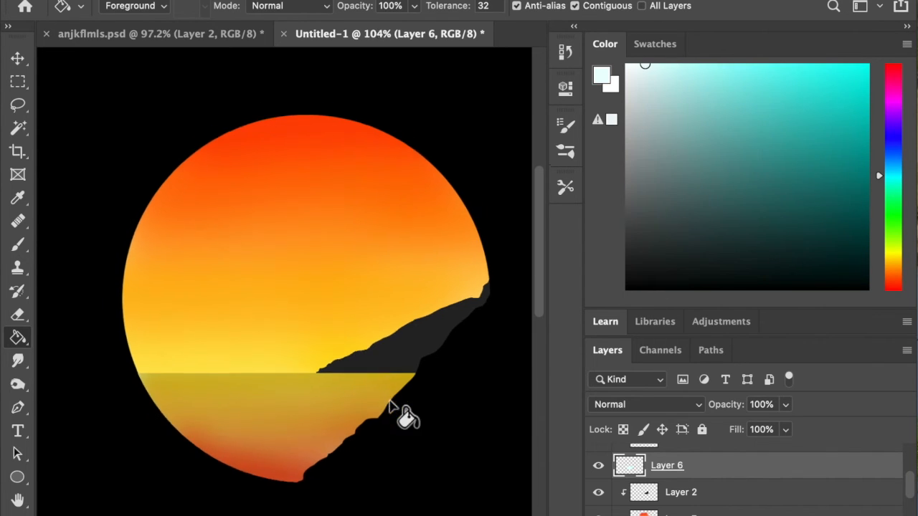
# Refill the water shape on Layer 6 with light grey after trying darker grey
pyautogui.click(893, 268)
pyautogui.moveTo(782, 162); pyautogui.dragTo(693, 56)
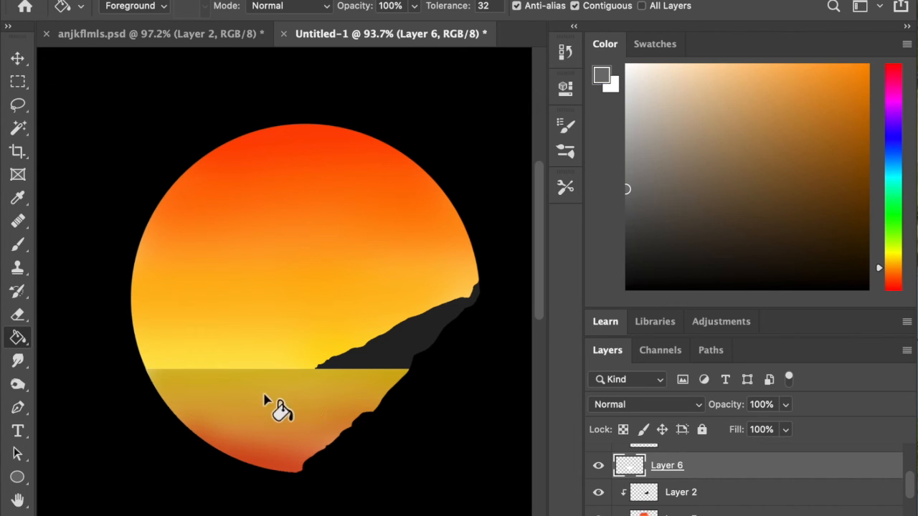
pyautogui.click(281, 403)
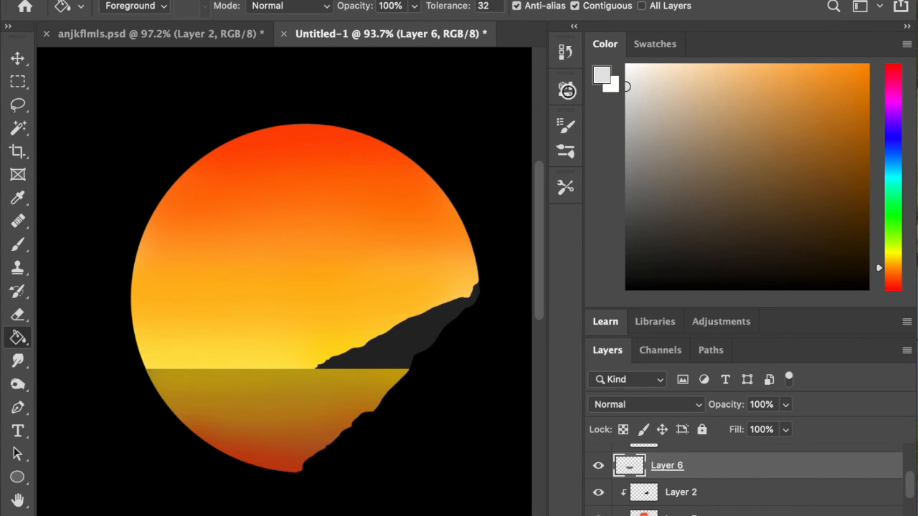
pyautogui.click(286, 400)
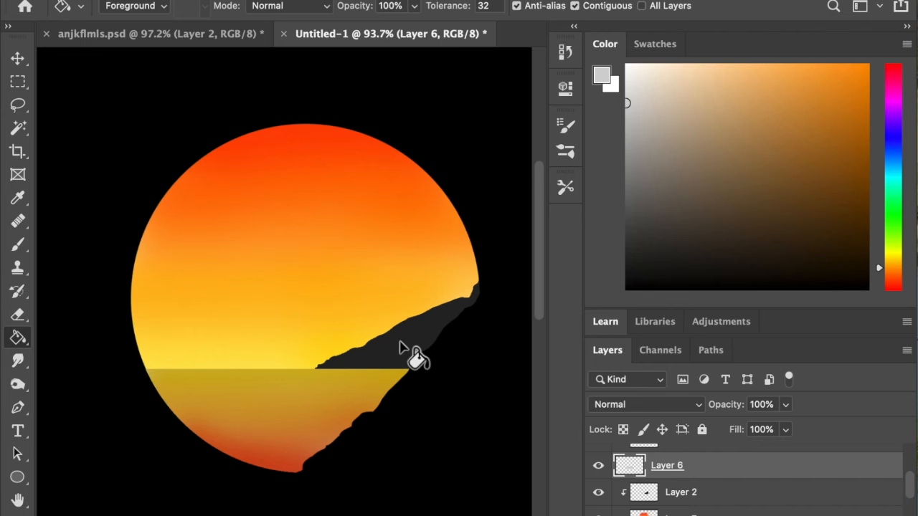
pyautogui.press('super+plus')
pyautogui.scroll(-1, 413, 454)
pyautogui.scroll(4, 413, 453)
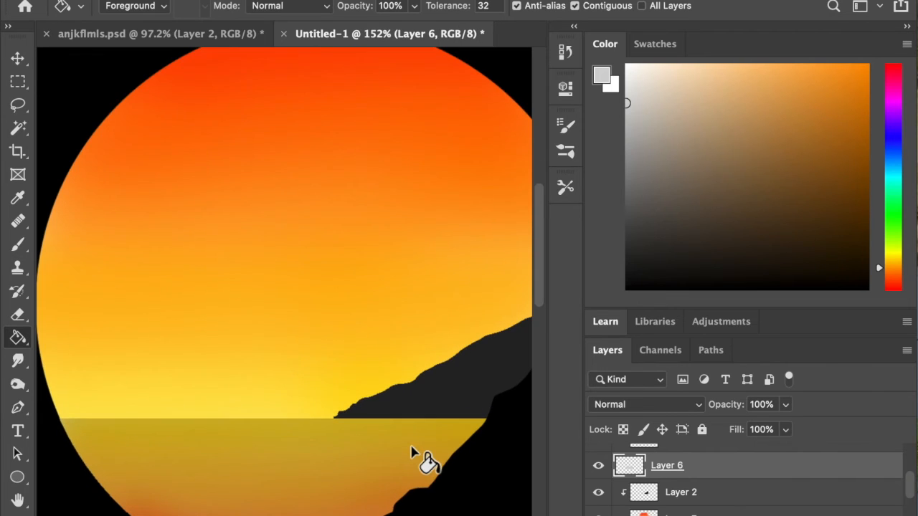
pyautogui.scroll(-1, 413, 453)
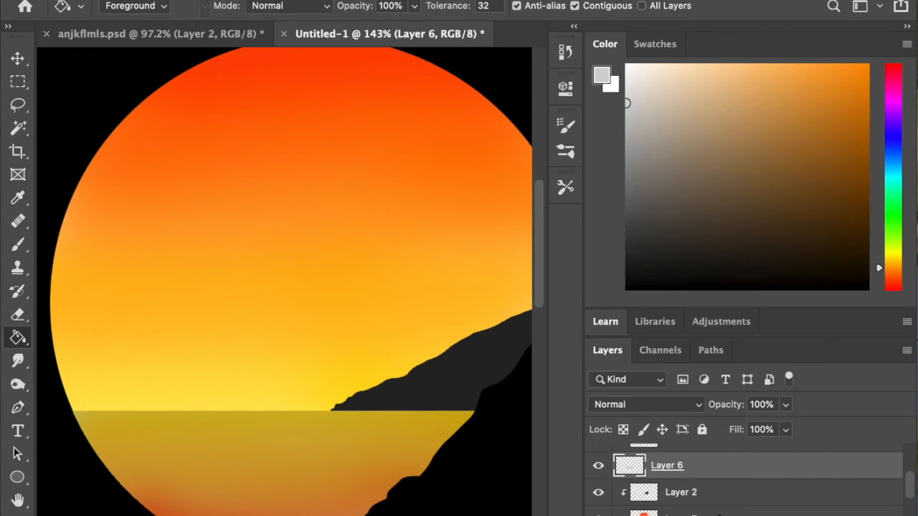
# Place the palm-tree silhouette image in the document and enlarge it so the palms stand over the sunset circle
pyautogui.scroll(-3, 745, 484)
pyautogui.scroll(-4, 352, 437)
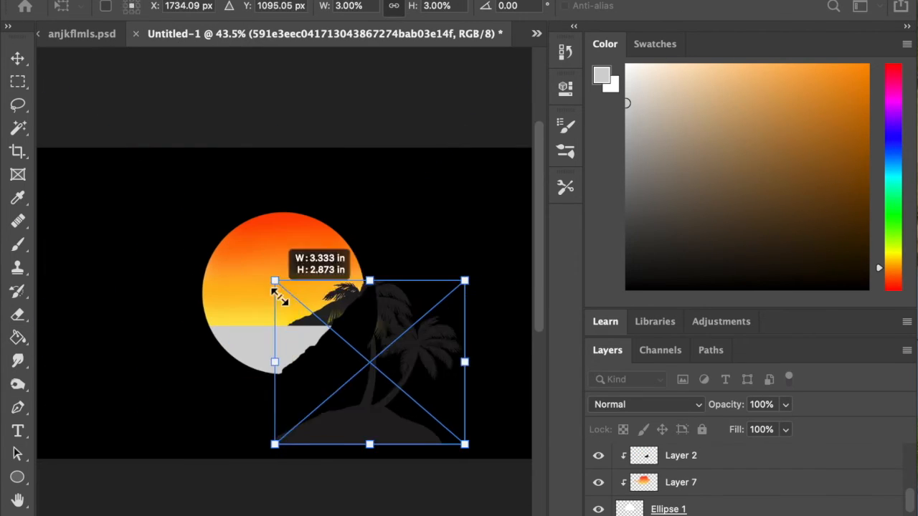
pyautogui.moveTo(277, 283); pyautogui.dragTo(201, 263)
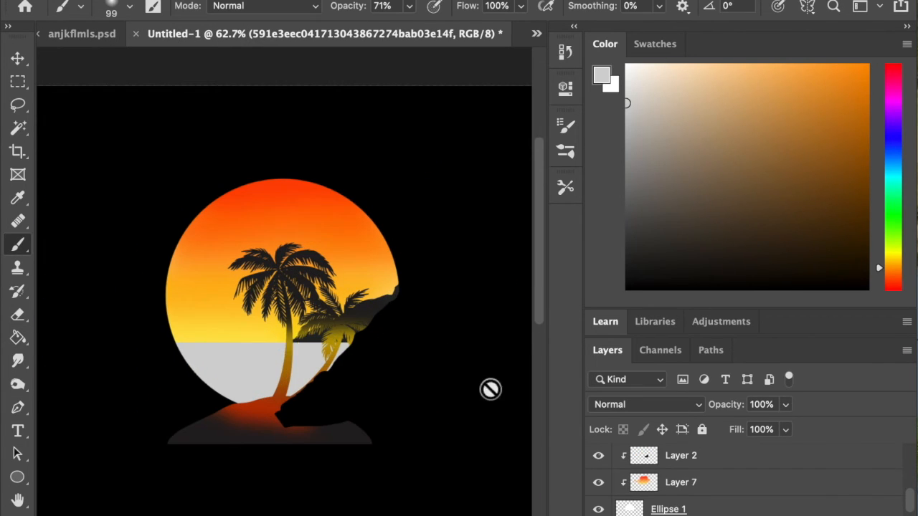
# Move the palm silhouette layer directly below Layer 3 and clip Layer 8 to the water shape beneath it
pyautogui.scroll(-1, 706, 487)
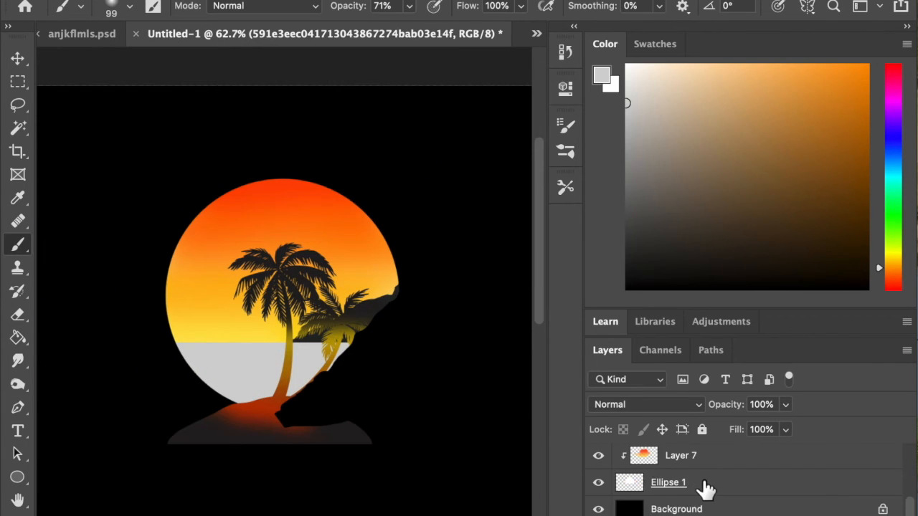
pyautogui.scroll(2, 707, 487)
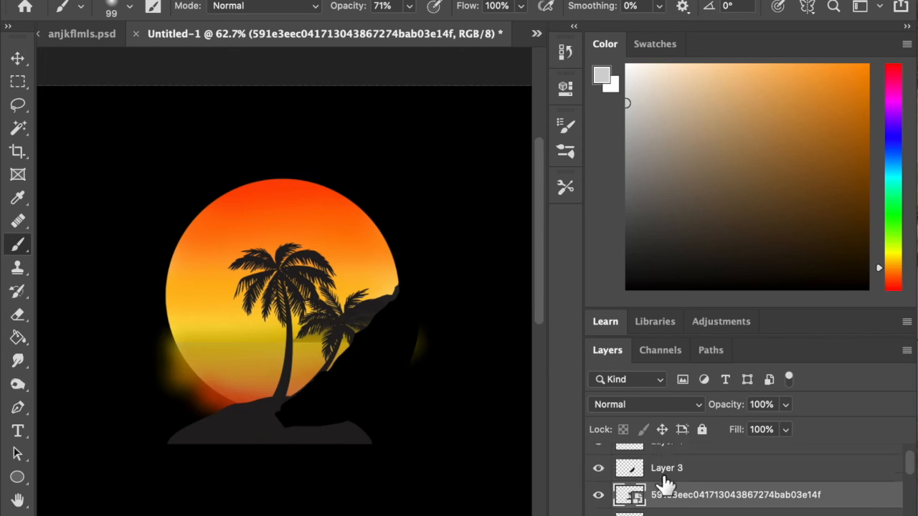
pyautogui.scroll(-1, 707, 506)
pyautogui.rightClick(702, 508)
pyautogui.click(760, 443)
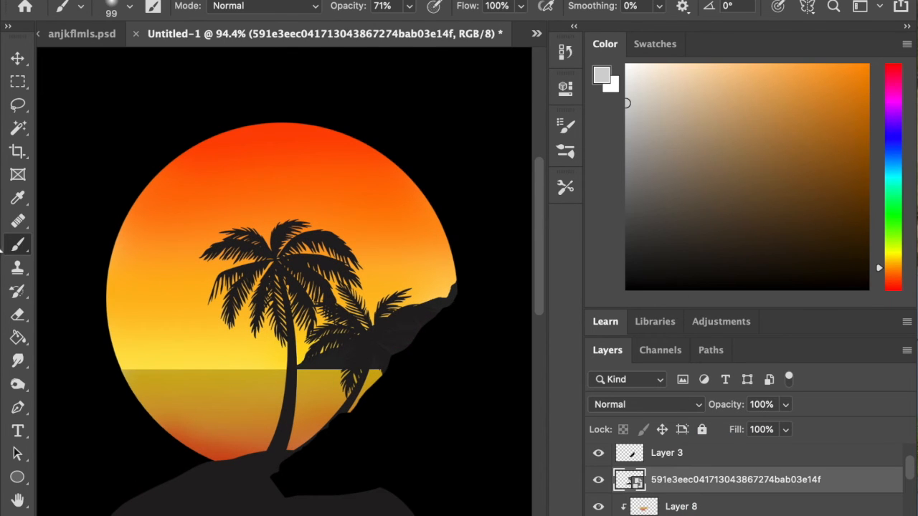
# Rasterize the palm silhouette layer and fill the palms and their ground with black
pyautogui.press('g')
pyautogui.press('d')
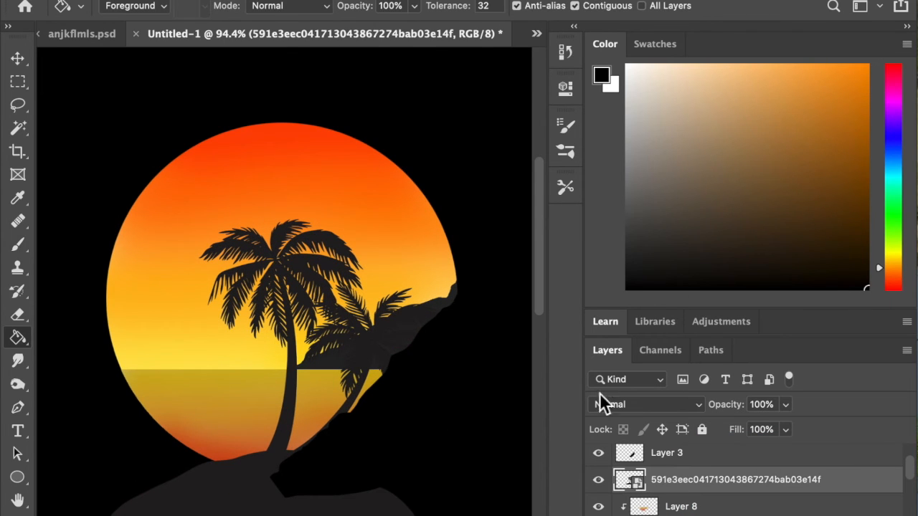
pyautogui.rightClick(728, 495)
pyautogui.click(783, 466)
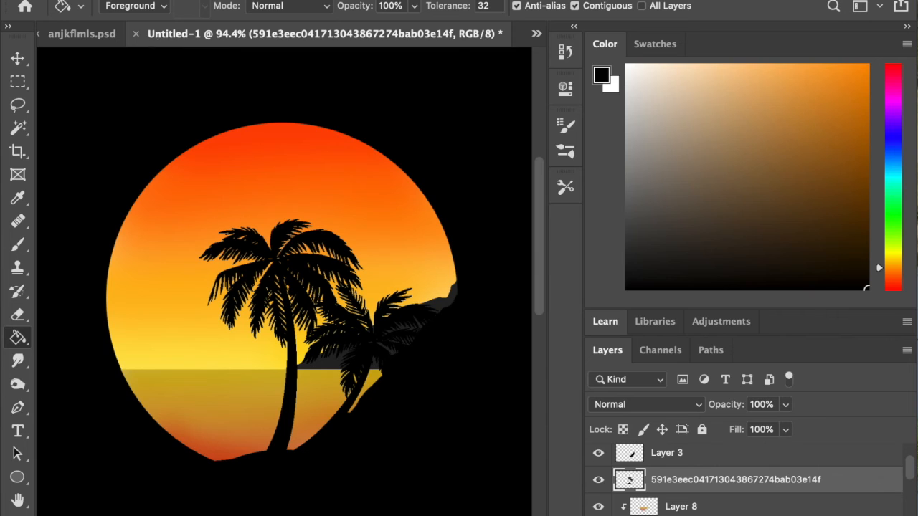
# Scale the palm silhouette down to 79.14% and reposition it over the rocky slope
pyautogui.click(1, 1)
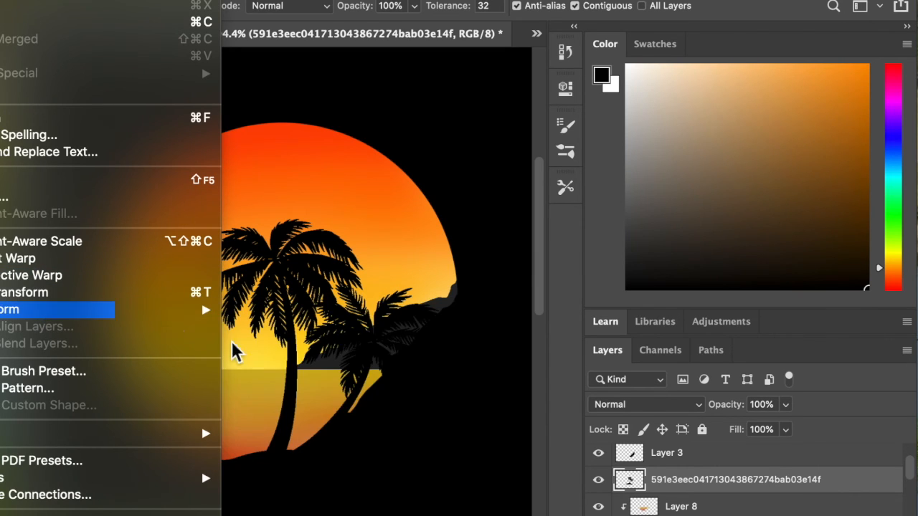
pyautogui.moveTo(162, 314)
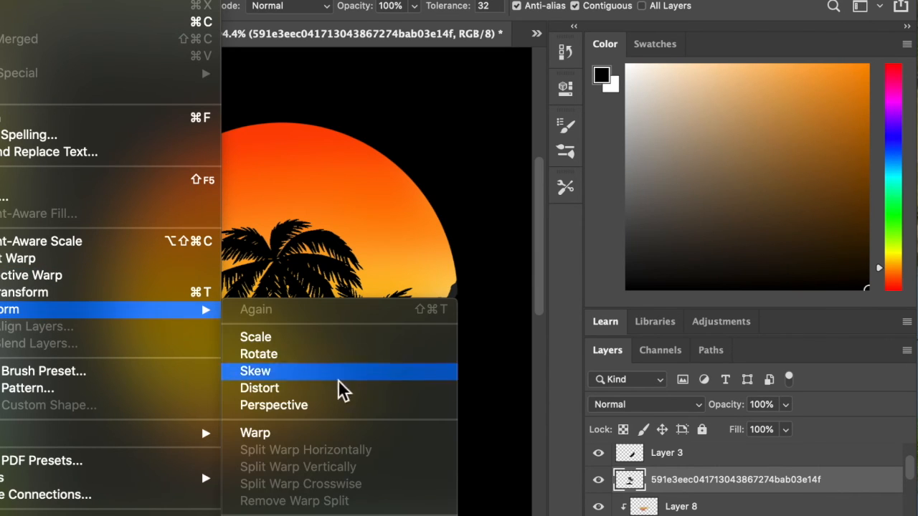
pyautogui.click(290, 339)
pyautogui.moveTo(449, 511); pyautogui.dragTo(396, 435)
pyautogui.moveTo(297, 401); pyautogui.dragTo(373, 391)
# Rotate the palm silhouette counterclockwise and seat the trunks on the edge of the cliff
pyautogui.click(1, 1)
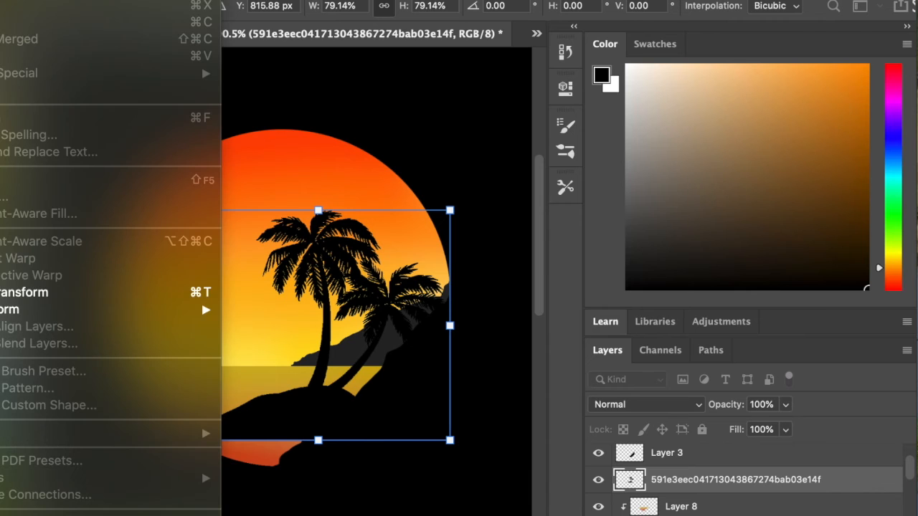
pyautogui.click(18, 297)
pyautogui.moveTo(459, 462); pyautogui.dragTo(528, 353)
pyautogui.moveTo(405, 378)
pyautogui.mouseDown()
pyautogui.moveTo(416, 399)
pyautogui.moveTo(412, 381)
pyautogui.mouseUp()
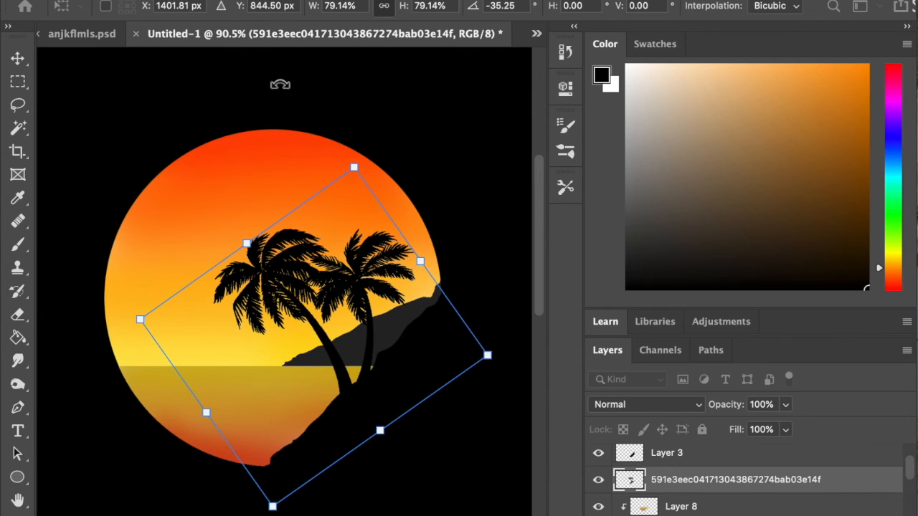
pyautogui.moveTo(357, 161); pyautogui.dragTo(387, 146)
pyautogui.click(19, 223)
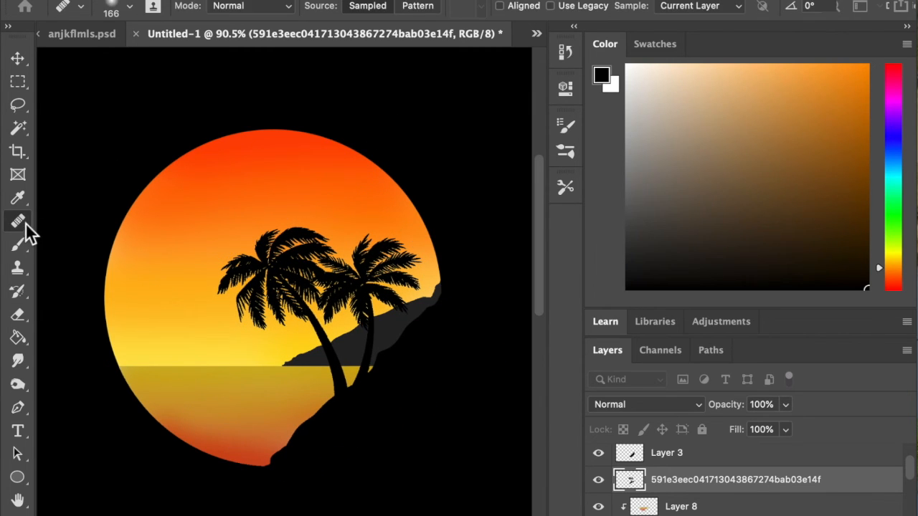
# Lasso and delete the leftover ground of the palm silhouette where it sticks out over the water
pyautogui.click(19, 105)
pyautogui.moveTo(286, 400)
pyautogui.mouseDown()
pyautogui.moveTo(357, 408)
pyautogui.moveTo(463, 367)
pyautogui.moveTo(491, 417)
pyautogui.moveTo(340, 498)
pyautogui.moveTo(104, 480)
pyautogui.mouseUp()
pyautogui.press('super+d')
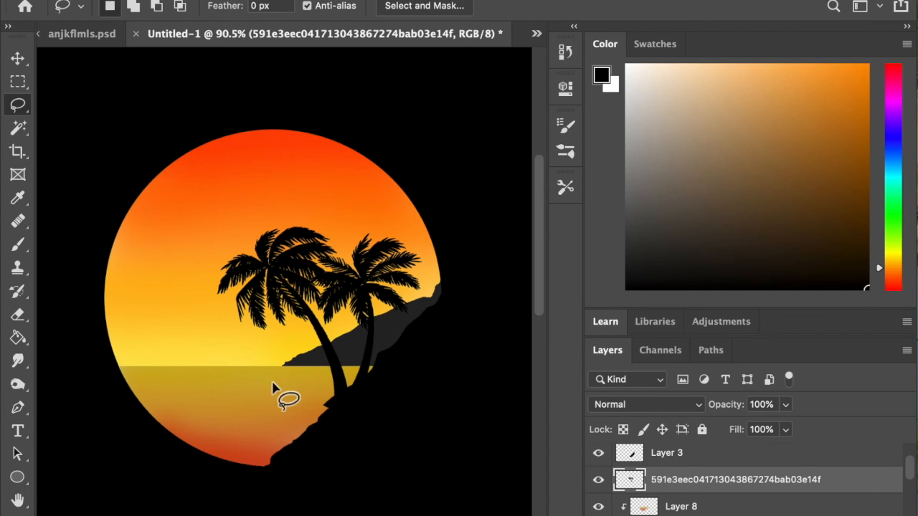
pyautogui.scroll(5, 280, 394)
pyautogui.moveTo(230, 320)
pyautogui.mouseDown()
pyautogui.moveTo(157, 393)
pyautogui.moveTo(139, 322)
pyautogui.mouseUp()
pyautogui.press('Delete')
pyautogui.press('super+d')
pyautogui.scroll(-2, 314, 460)
pyautogui.scroll(-4, 314, 466)
pyautogui.scroll(2, 313, 466)
pyautogui.scroll(-1, 313, 466)
pyautogui.scroll(-3, 313, 466)
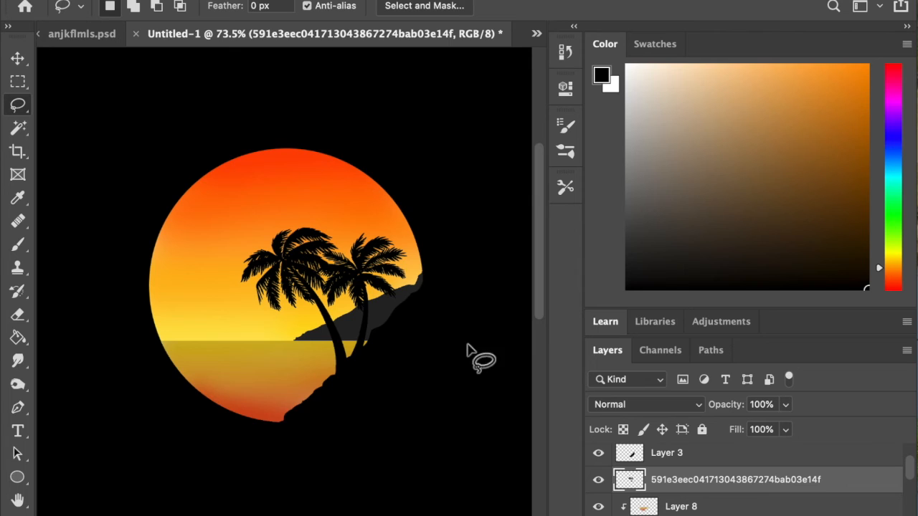
# Duplicate the palm silhouette layer and move the copy down the cliff, below the original palms
pyautogui.scroll(3, 471, 341)
pyautogui.rightClick(671, 490)
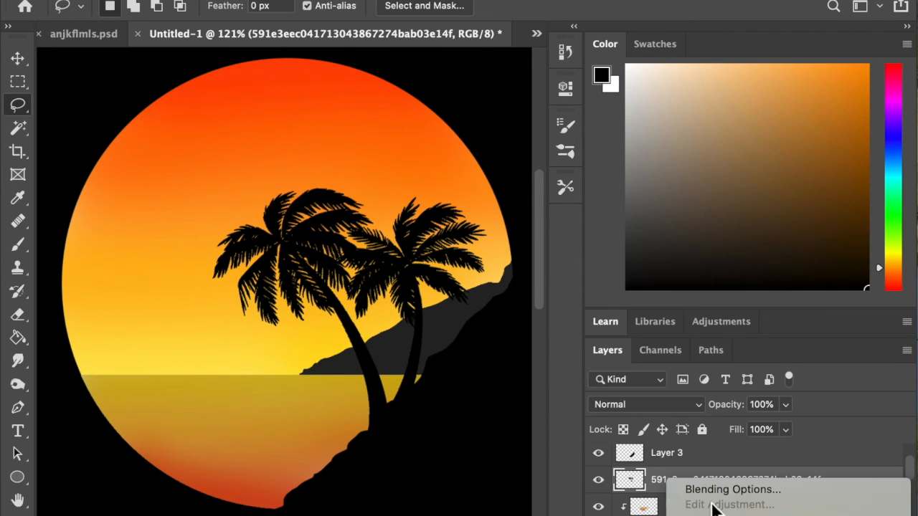
pyautogui.click(733, 286)
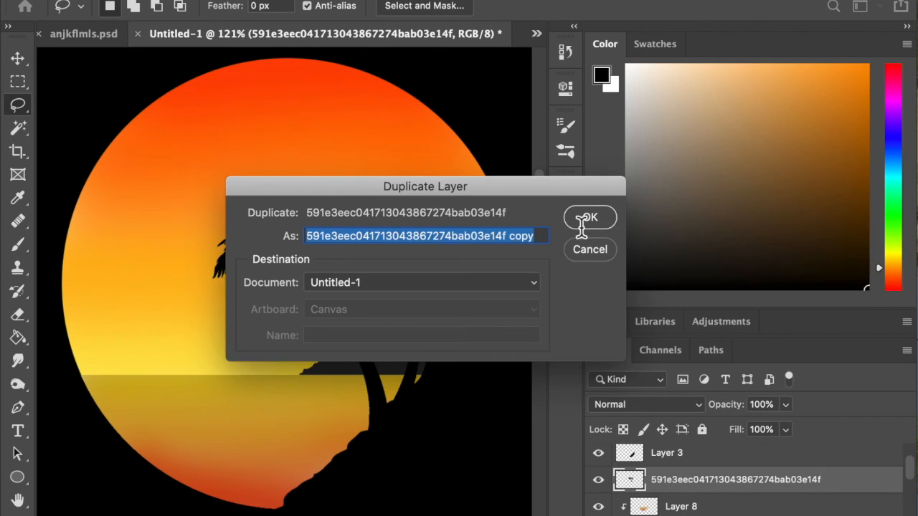
pyautogui.click(587, 216)
pyautogui.click(25, 50)
pyautogui.moveTo(303, 262); pyautogui.dragTo(363, 413)
# Rotate the palm copy to 57.32° so its fronds sit against the cliff beneath the smaller palm
pyautogui.click(10, 0)
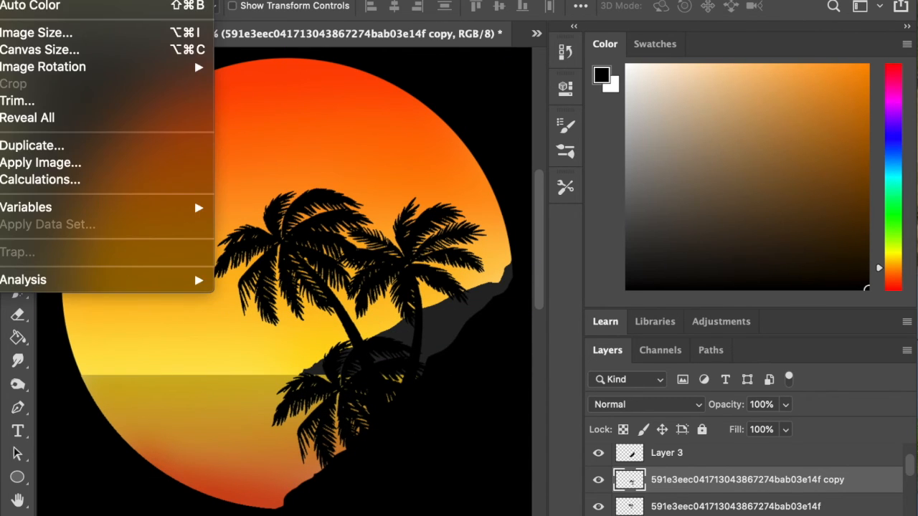
pyautogui.moveTo(0, 0)
pyautogui.click(36, 296)
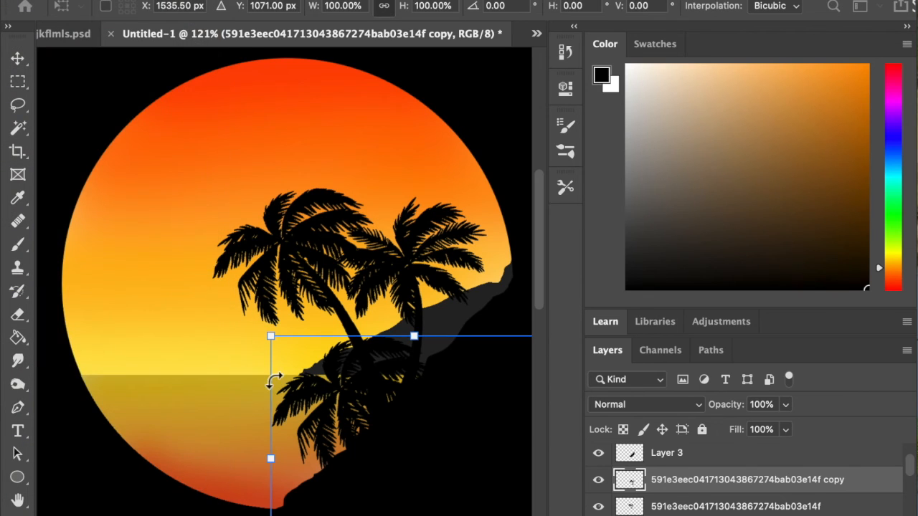
pyautogui.scroll(-2, 272, 381)
pyautogui.scroll(-5, 272, 381)
pyautogui.moveTo(495, 326); pyautogui.dragTo(518, 178)
pyautogui.moveTo(385, 203); pyautogui.dragTo(411, 206)
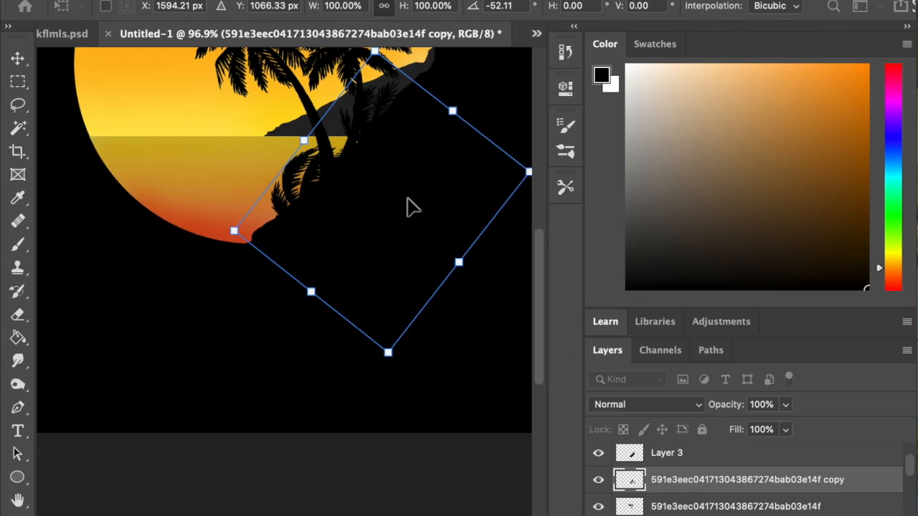
pyautogui.scroll(5, 411, 206)
pyautogui.hscroll(5, 411, 206)
pyautogui.moveTo(231, 172); pyautogui.dragTo(380, 409)
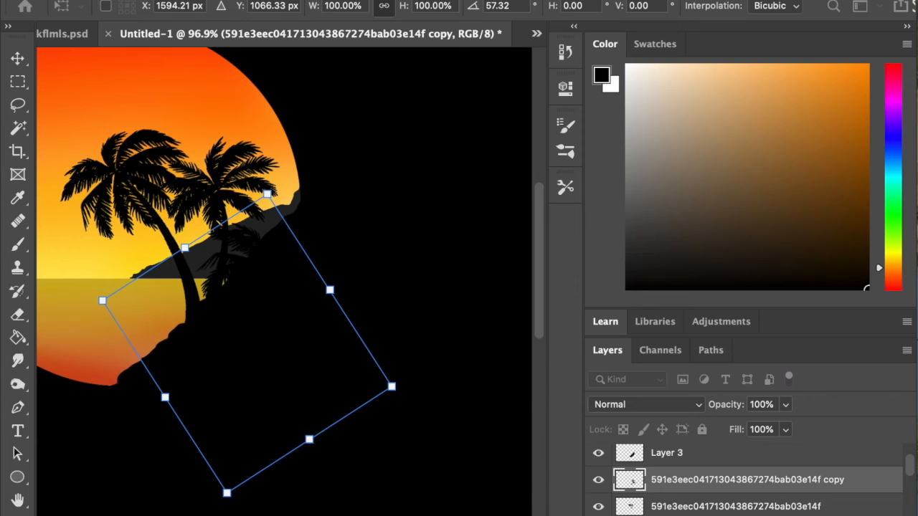
pyautogui.click(16, 246)
# Duplicate the rotated palm copy and move the new copy to the water's edge beside the larger palm's trunk
pyautogui.rightClick(649, 482)
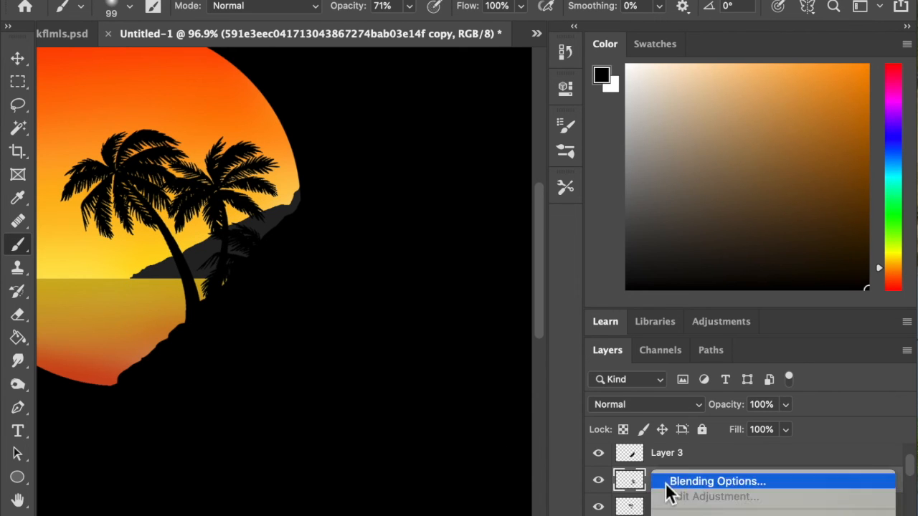
pyautogui.click(713, 422)
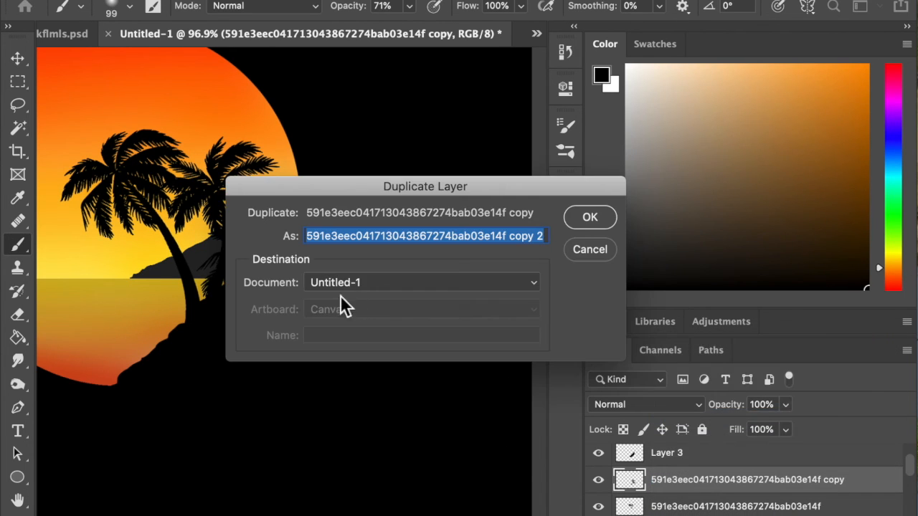
pyautogui.click(589, 218)
pyautogui.click(18, 58)
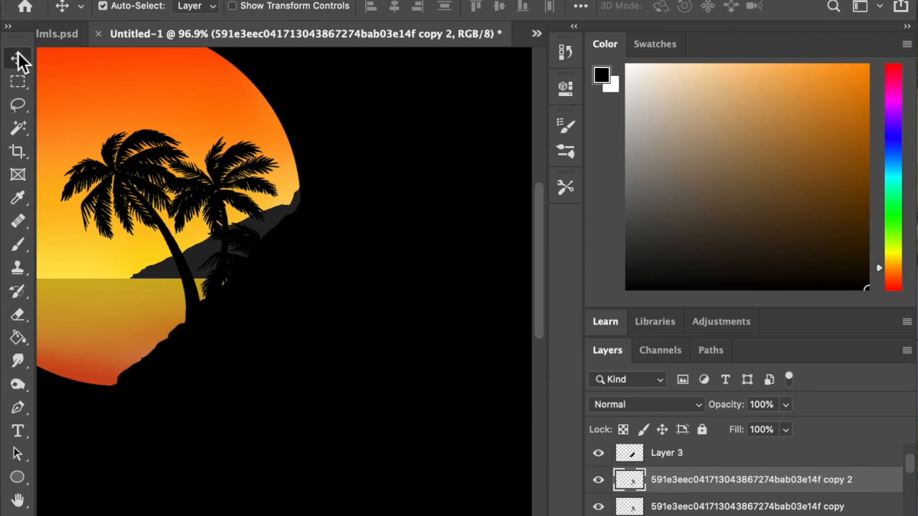
pyautogui.moveTo(206, 288)
pyautogui.mouseDown()
pyautogui.moveTo(164, 324)
pyautogui.moveTo(180, 324)
pyautogui.mouseUp()
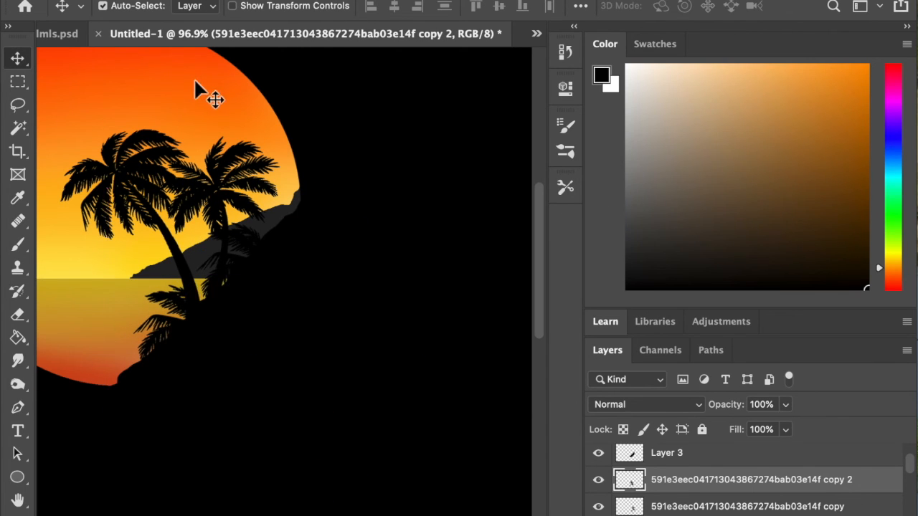
# Rotate the newest palm copy to -60.20° and move it so its fronds rise from the cliff edge over the water
pyautogui.hscroll(-5, 201, 72)
pyautogui.scroll(2, 201, 72)
pyautogui.click(7, 0)
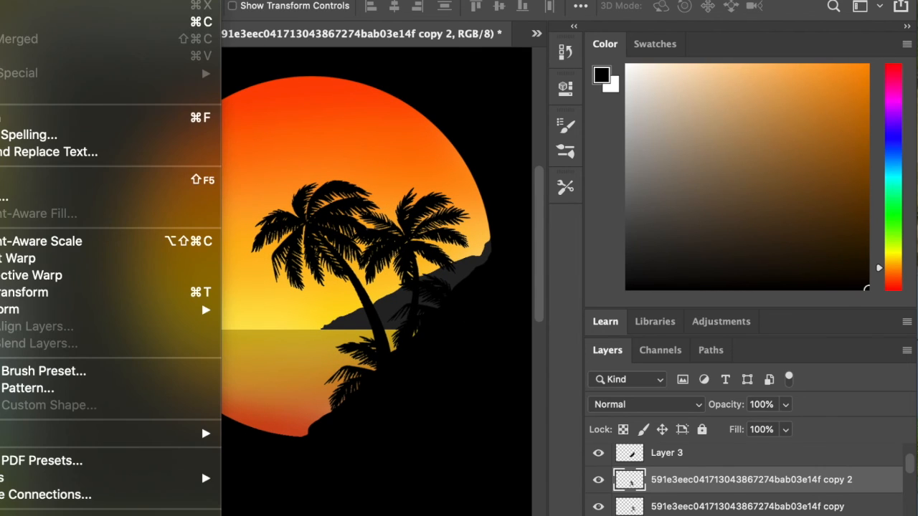
pyautogui.click(51, 293)
pyautogui.scroll(-4, 409, 380)
pyautogui.moveTo(494, 166); pyautogui.dragTo(319, 133)
pyautogui.moveTo(384, 351); pyautogui.dragTo(420, 328)
pyautogui.scroll(3, 323, 151)
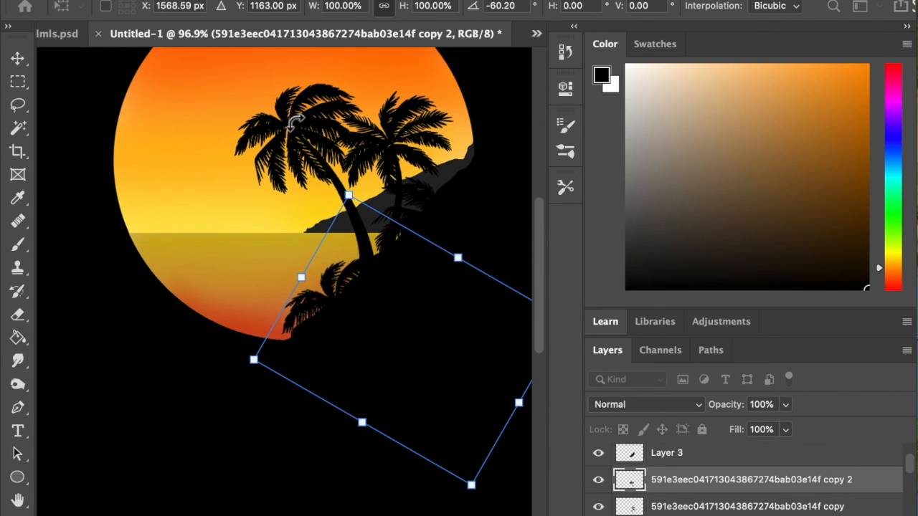
pyautogui.click(18, 200)
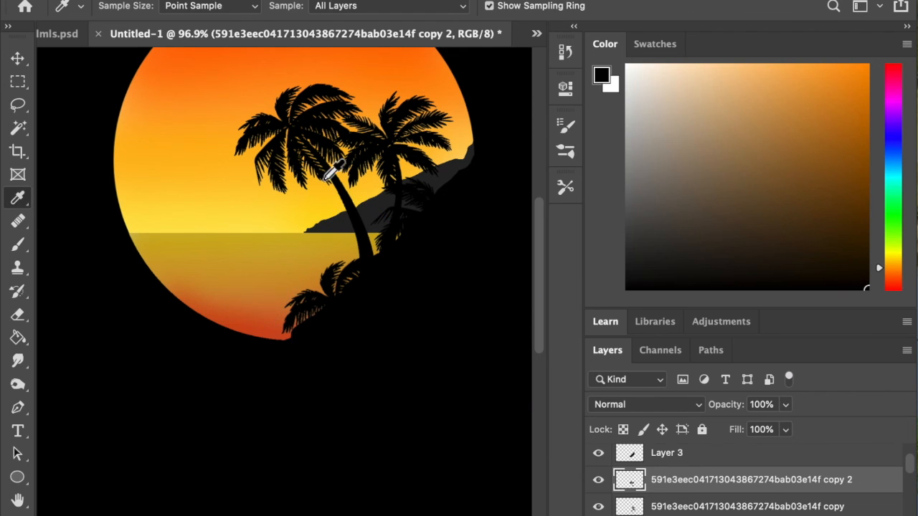
# Add a new empty layer directly above the clipped grey mountain layer, Layer 2
pyautogui.scroll(5, 327, 174)
pyautogui.scroll(-5, 327, 175)
pyautogui.scroll(3, 328, 174)
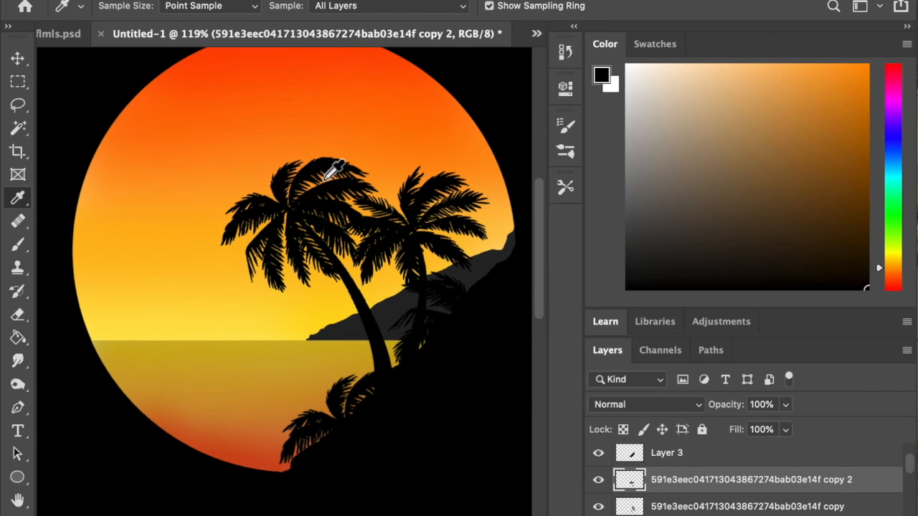
pyautogui.scroll(2, 754, 514)
pyautogui.click(717, 457)
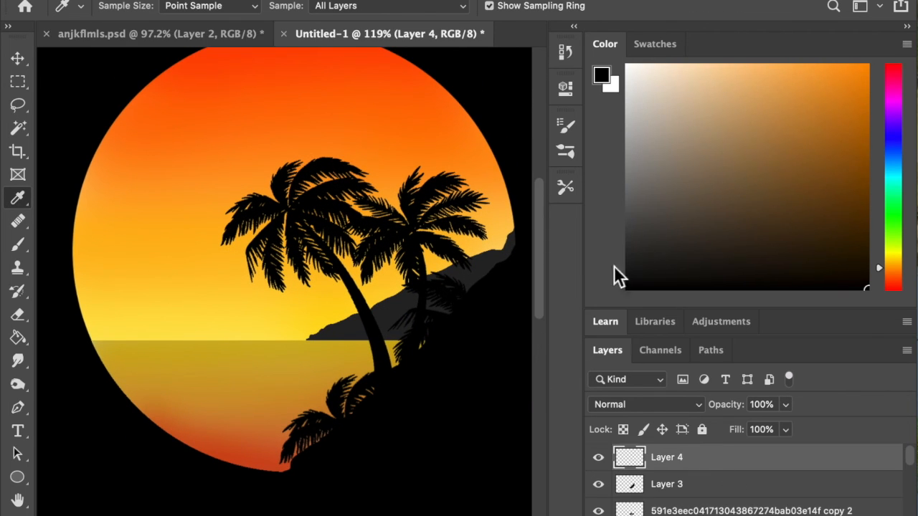
pyautogui.scroll(-3, 778, 502)
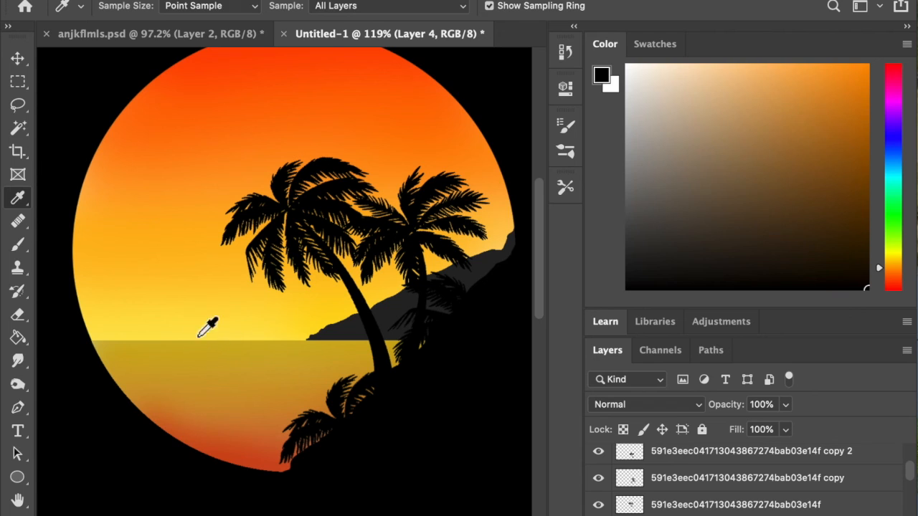
pyautogui.scroll(-5, 696, 507)
pyautogui.scroll(3, 695, 507)
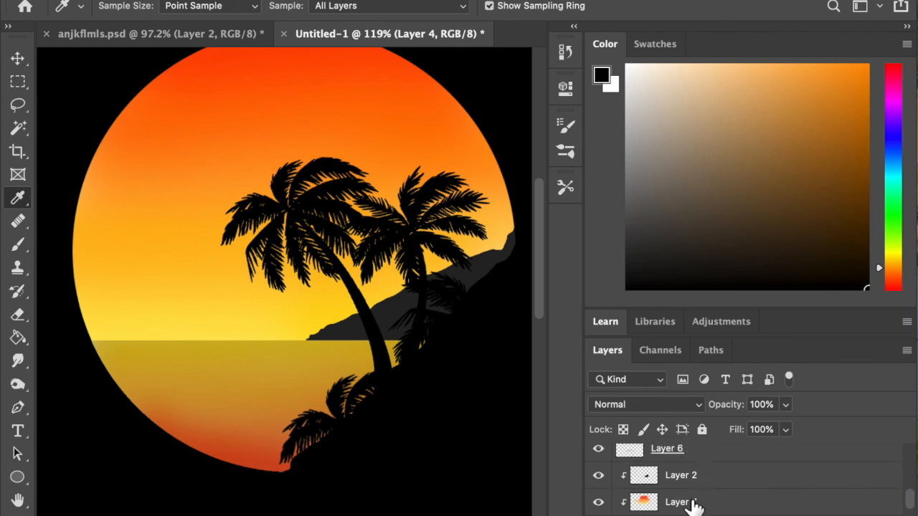
pyautogui.scroll(1, 695, 500)
pyautogui.click(694, 494)
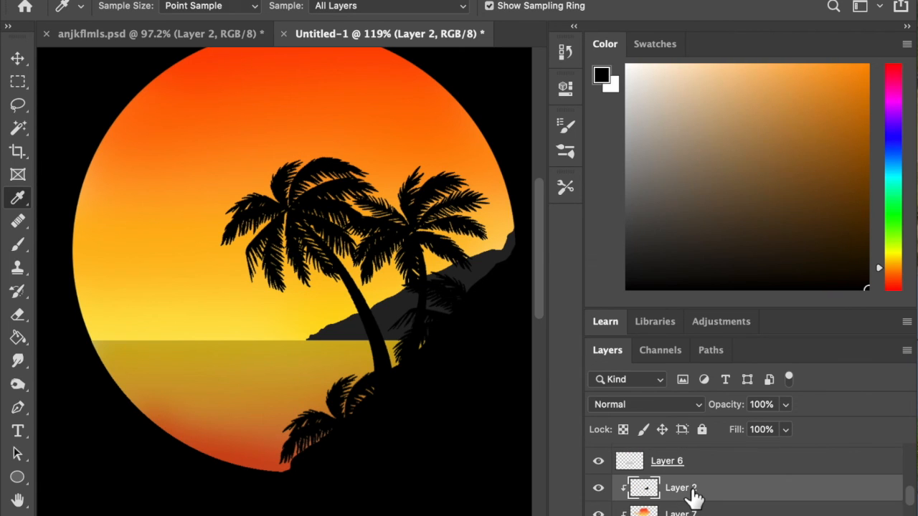
pyautogui.press('super+shift+n')
pyautogui.click(591, 209)
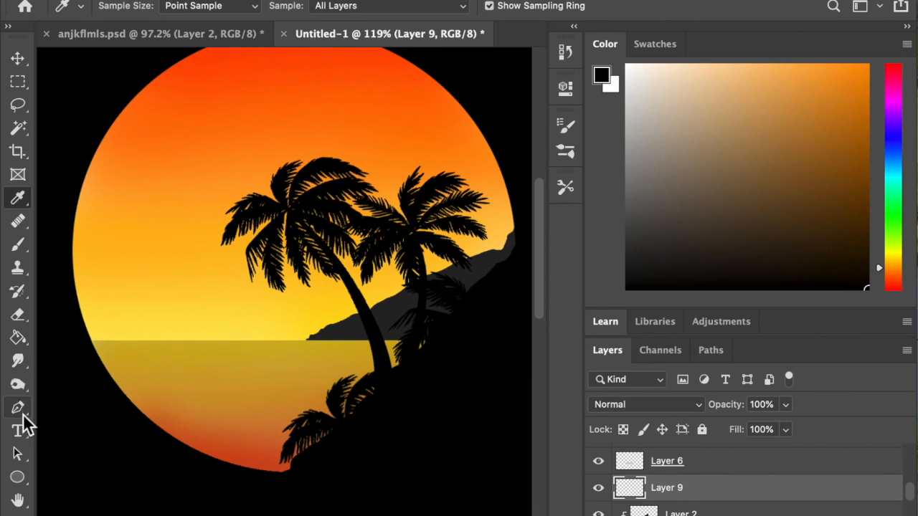
# Draw a 145 px circle for the sun above the horizon, in the open sky beside the palms, and fill it white
pyautogui.click(18, 477)
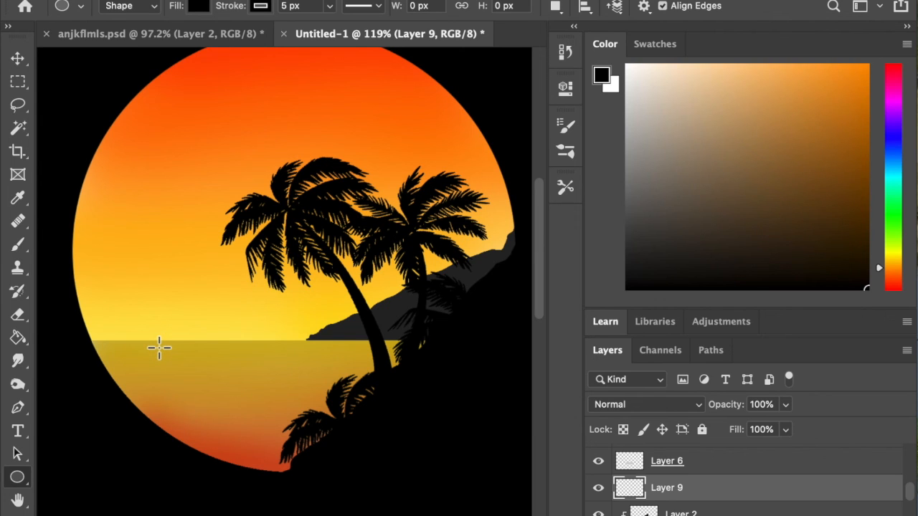
pyautogui.moveTo(158, 347); pyautogui.dragTo(232, 270)
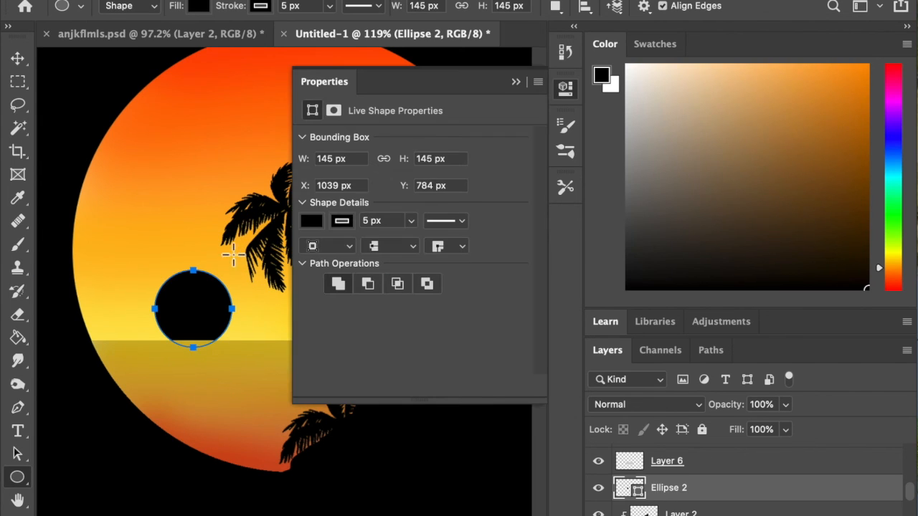
pyautogui.click(197, 7)
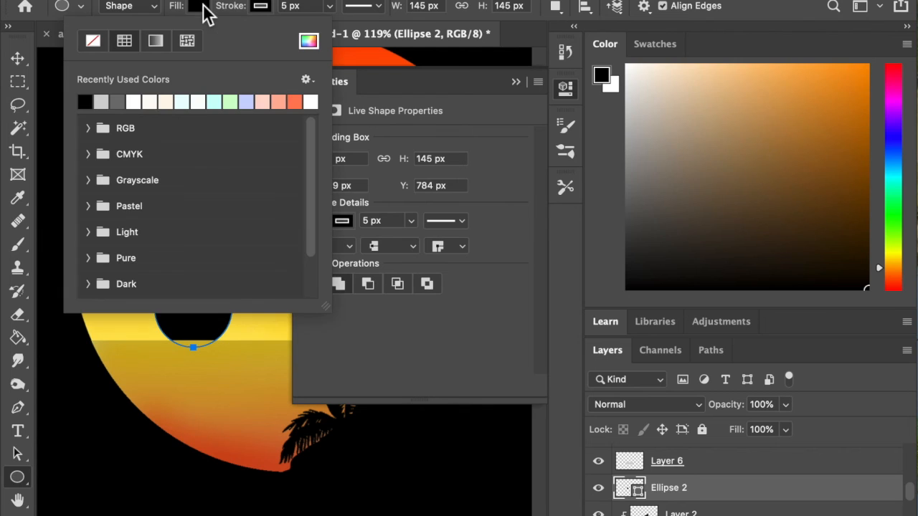
pyautogui.click(106, 107)
pyautogui.click(135, 108)
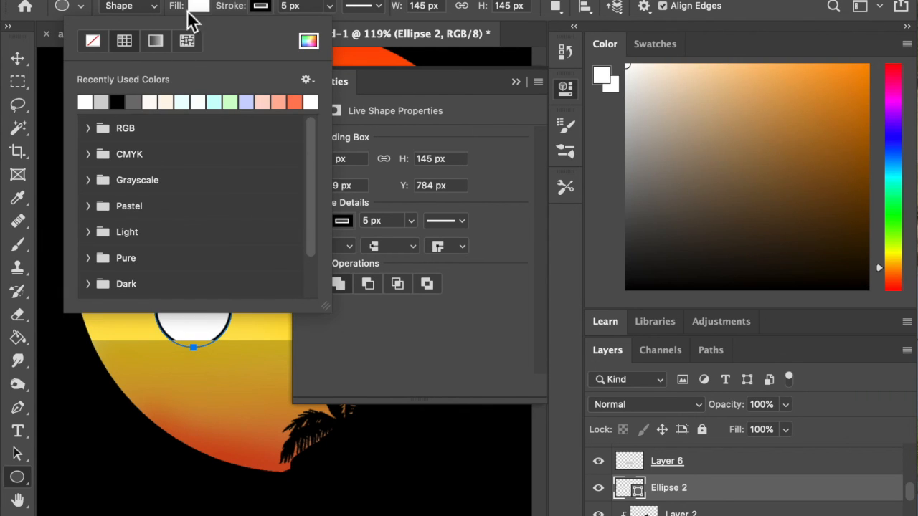
# Remove the sun circle's stroke and move the circle down until the horizon cuts it roughly in half
pyautogui.click(260, 7)
pyautogui.click(260, 6)
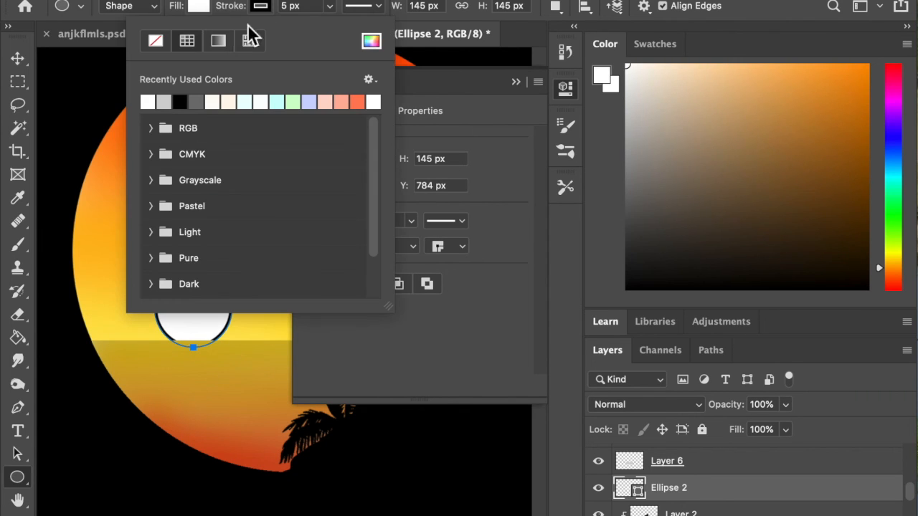
pyautogui.click(157, 41)
pyautogui.click(112, 43)
pyautogui.click(19, 57)
pyautogui.moveTo(221, 320); pyautogui.dragTo(221, 348)
# Rasterize the sun layer and fill the sun with a pale yellow using the Paint Bucket
pyautogui.click(19, 244)
pyautogui.hscroll(5, 206, 207)
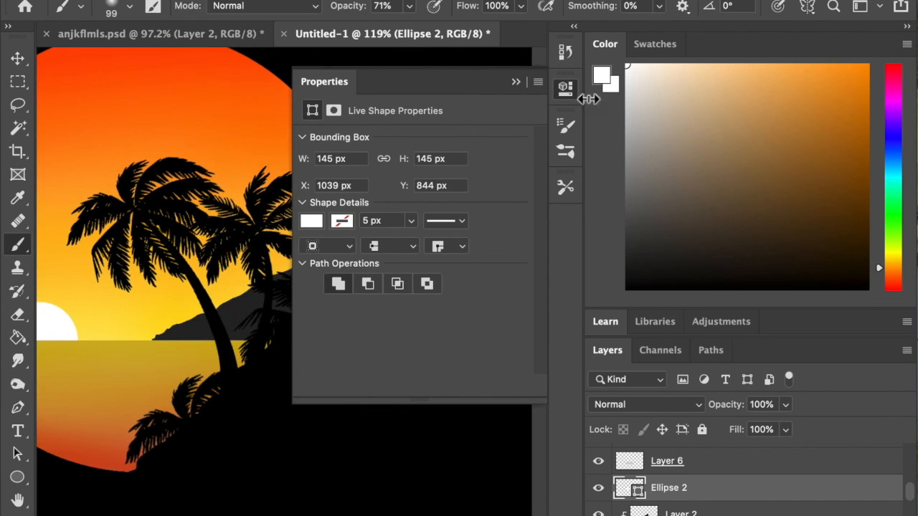
pyautogui.click(516, 81)
pyautogui.hscroll(-5, 443, 158)
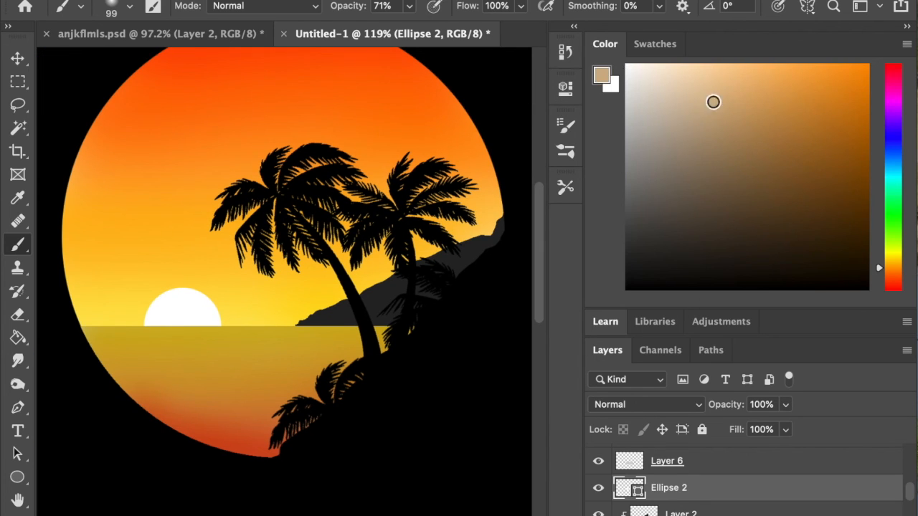
pyautogui.click(898, 256)
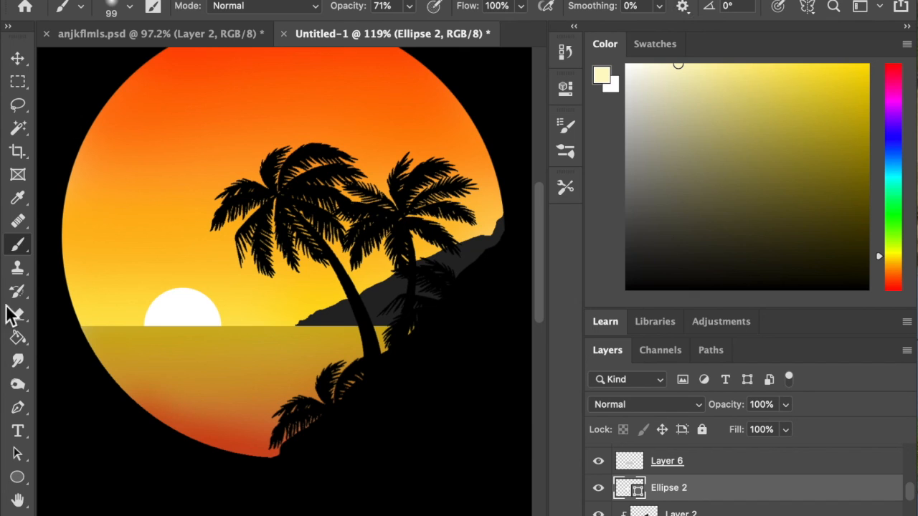
pyautogui.click(18, 337)
pyautogui.rightClick(714, 495)
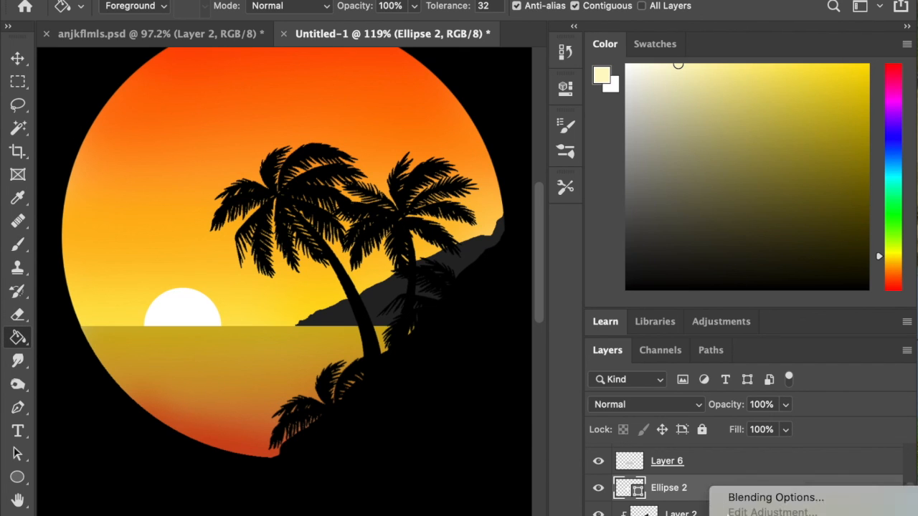
pyautogui.click(766, 445)
pyautogui.click(178, 319)
pyautogui.scroll(4, 351, 273)
pyautogui.scroll(-5, 350, 274)
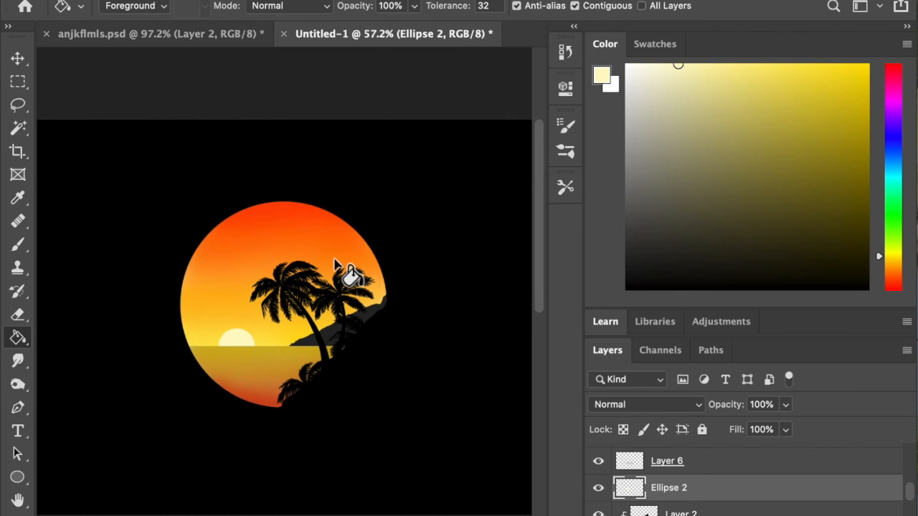
pyautogui.scroll(6, 349, 274)
pyautogui.scroll(4, 350, 274)
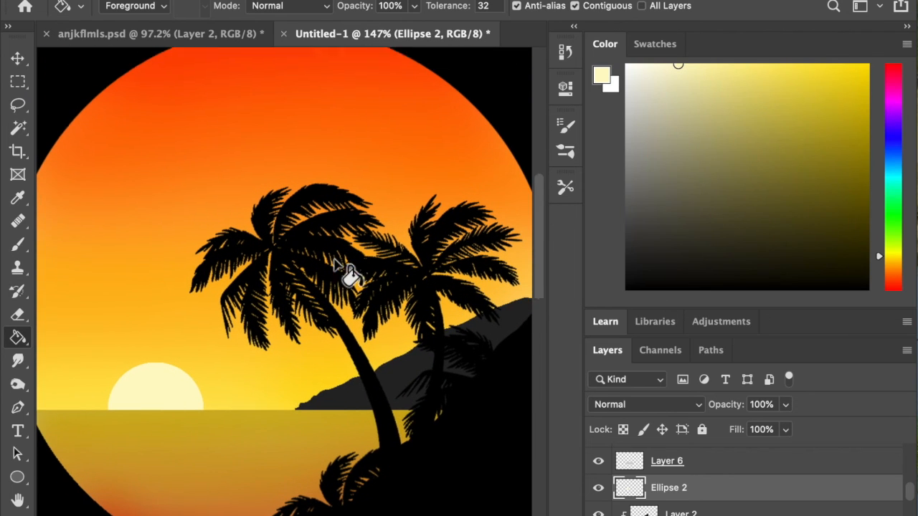
pyautogui.scroll(-1, 351, 275)
# Try painting soft orange clouds near the sun with a 12 px brush on a new clipped layer above the mountain
pyautogui.scroll(-4, 725, 496)
pyautogui.scroll(2, 727, 495)
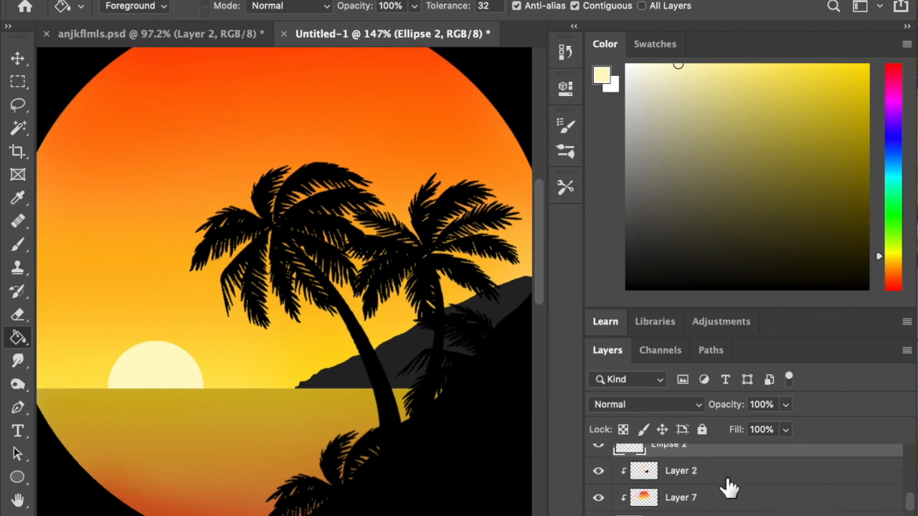
pyautogui.click(727, 479)
pyautogui.click(17, 244)
pyautogui.click(129, 6)
pyautogui.scroll(5, 158, 344)
pyautogui.moveTo(277, 205); pyautogui.dragTo(353, 208)
pyautogui.hscroll(3, 353, 208)
pyautogui.moveTo(410, 239)
pyautogui.mouseDown()
pyautogui.moveTo(414, 251)
pyautogui.moveTo(483, 252)
pyautogui.mouseUp()
pyautogui.scroll(2, 488, 303)
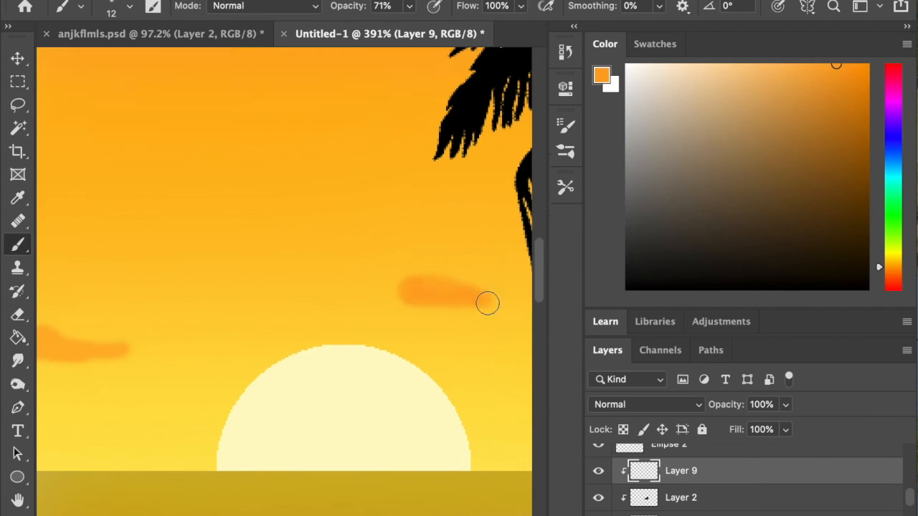
# Try painting light yellow cloud strokes higher in the orange sky, between the circle's edge and the larger palm
pyautogui.scroll(-3, 401, 301)
pyautogui.click(17, 198)
pyautogui.click(23, 249)
pyautogui.moveTo(211, 265)
pyautogui.mouseDown()
pyautogui.moveTo(258, 276)
pyautogui.moveTo(291, 270)
pyautogui.mouseUp()
pyautogui.hscroll(4, 231, 272)
pyautogui.press('super+z')
pyautogui.scroll(-2, 287, 271)
pyautogui.moveTo(187, 245); pyautogui.dragTo(223, 252)
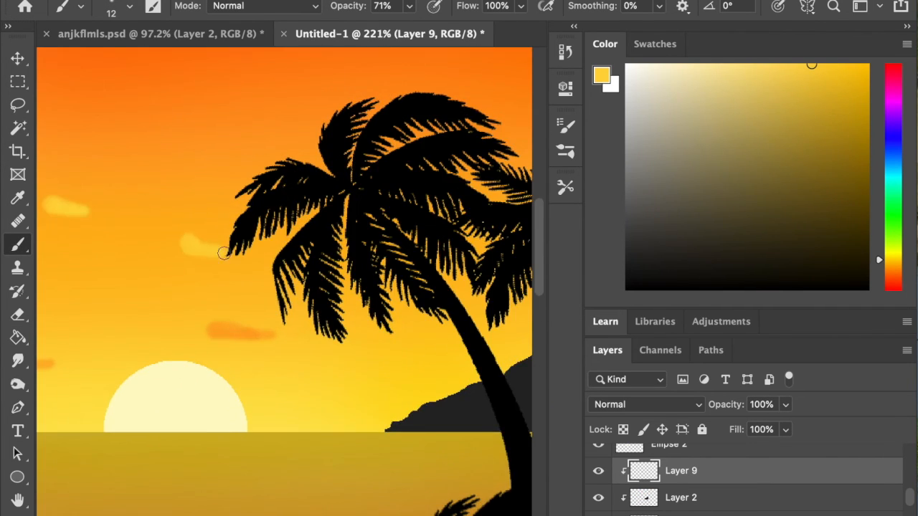
# Try an orange-red cloud stroke using a colour sampled from the upper sky, and undo it
pyautogui.scroll(-5, 230, 273)
pyautogui.keyDown('alt'); pyautogui.click(244, 179); pyautogui.keyUp('alt')
pyautogui.moveTo(203, 295); pyautogui.dragTo(230, 298)
pyautogui.scroll(-4, 220, 298)
pyautogui.press('super+z')
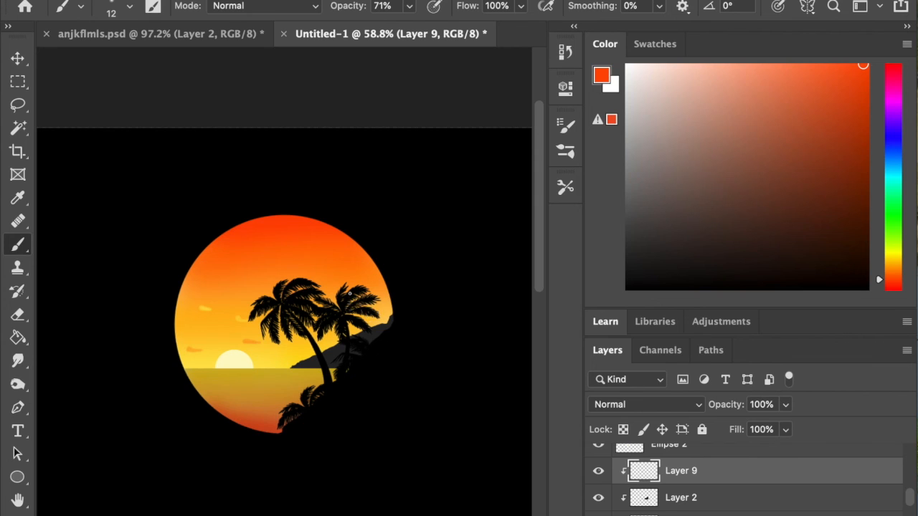
# Discard the painted cloud layer and check the whole artwork without the clouds
pyautogui.scroll(2, 198, 252)
pyautogui.scroll(-5, 111, 179)
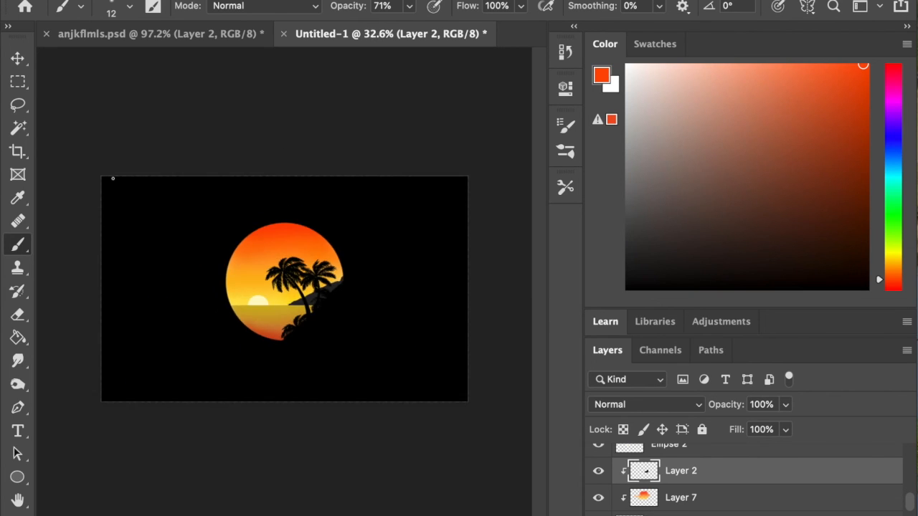
pyautogui.scroll(7, 111, 180)
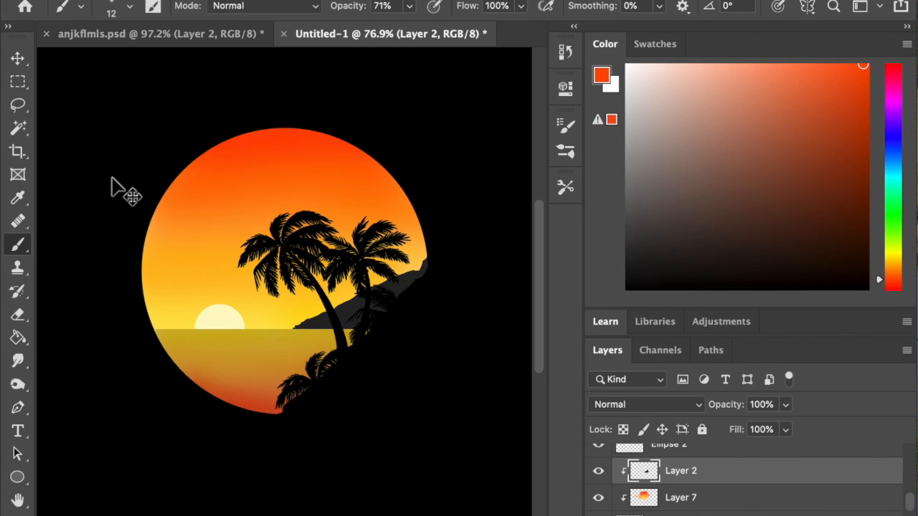
pyautogui.moveTo(62, 75); pyautogui.dragTo(525, 510)
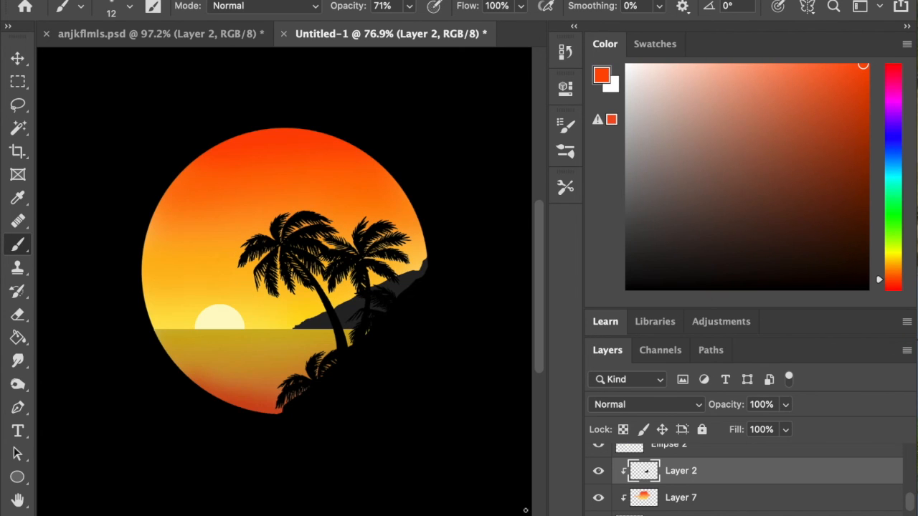